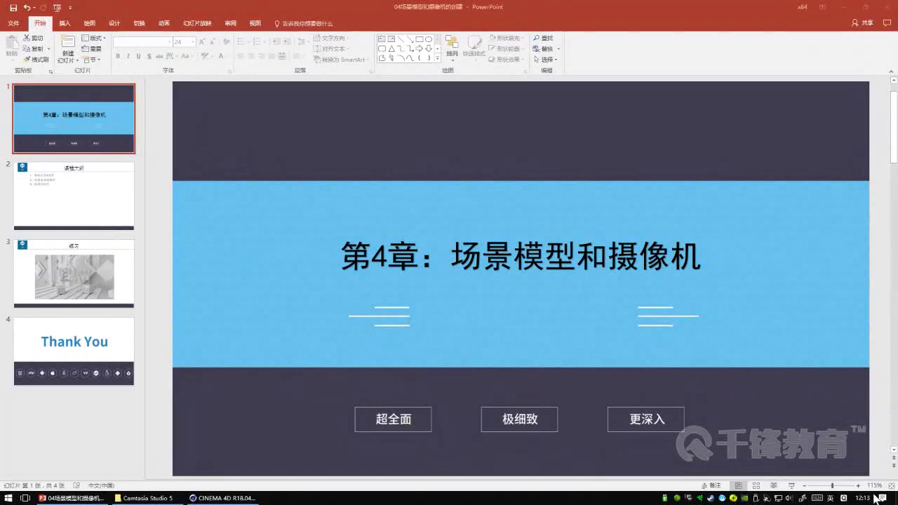
Step: Switch input to Chinese and show the 课程大纲 slide listing its three lesson topics
{"action": "key", "text": "shift"}
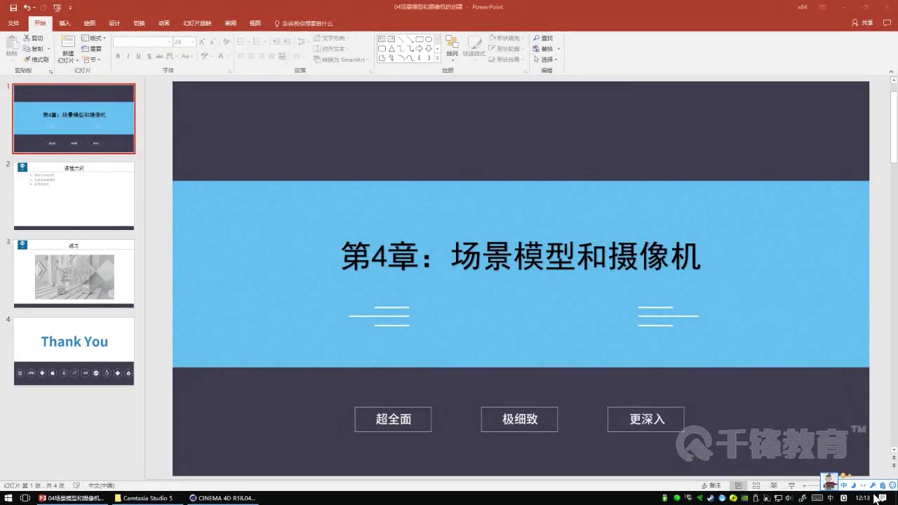
{"action": "left_click", "coordinate": [35, 195]}
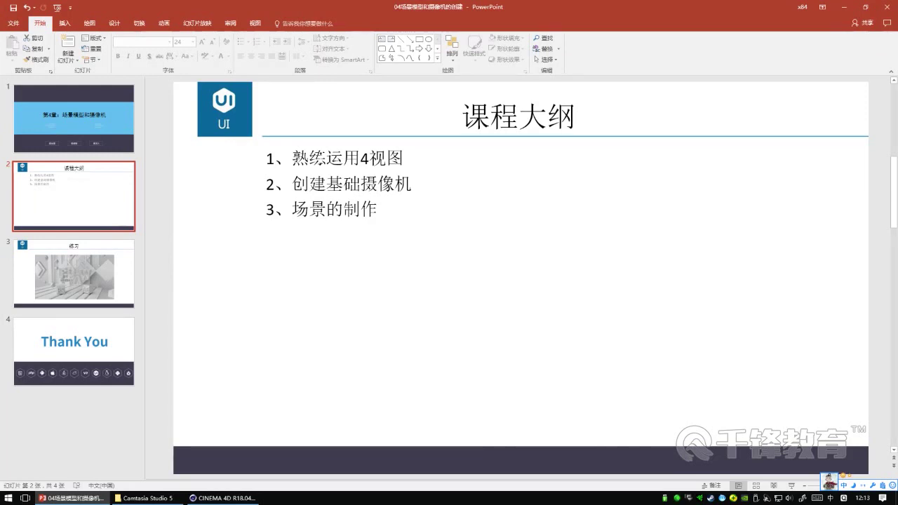
Step: Show the 练习 reference scene slide, then switch to Cinema 4D and orbit the empty scene
{"action": "left_click", "coordinate": [73, 274]}
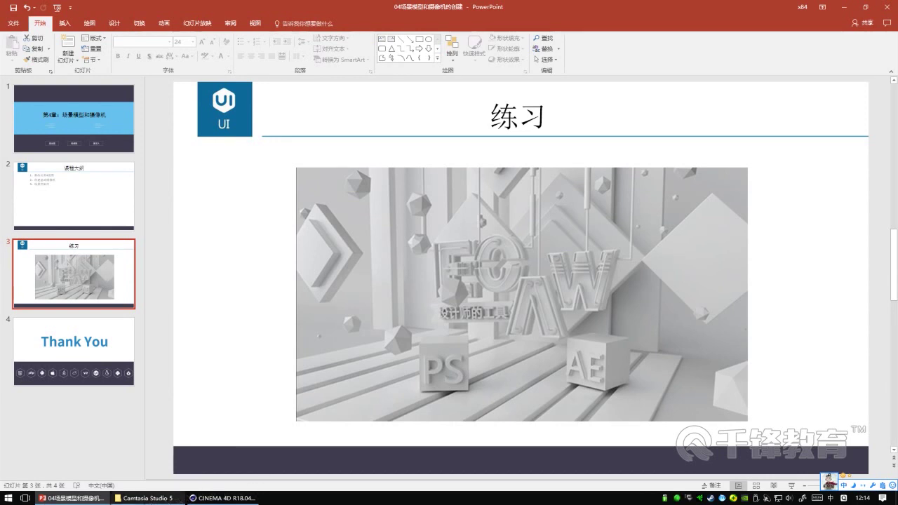
{"action": "left_click", "coordinate": [232, 499]}
{"action": "mouse_move", "coordinate": [315, 235]}
{"action": "left_mouse_down", "text": "alt"}
{"action": "mouse_move", "coordinate": [265, 203]}
{"action": "mouse_move", "coordinate": [295, 220]}
{"action": "mouse_move", "coordinate": [262, 218]}
{"action": "mouse_move", "coordinate": [337, 246]}
{"action": "mouse_move", "coordinate": [330, 186]}
{"action": "mouse_move", "coordinate": [353, 211]}
{"action": "left_mouse_up", "text": "alt"}
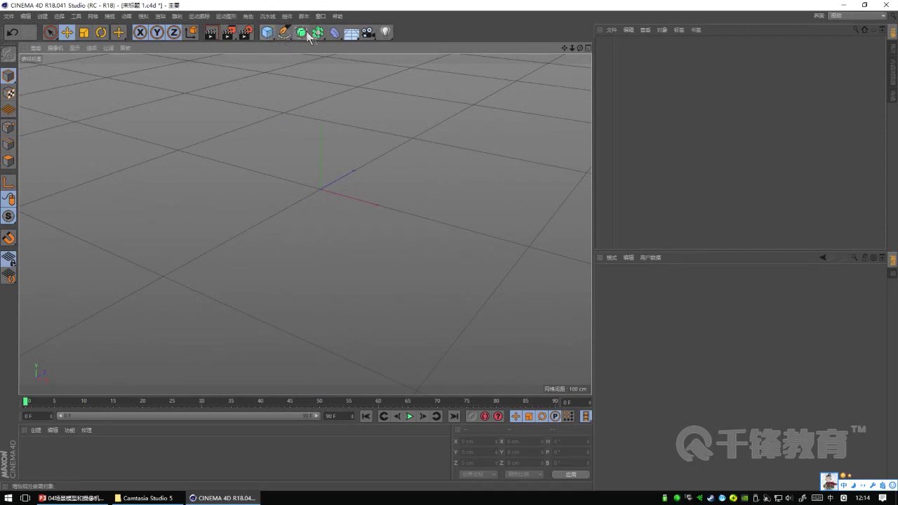
Step: Add a camera from the camera object list and orbit around it
{"action": "left_click", "coordinate": [351, 38]}
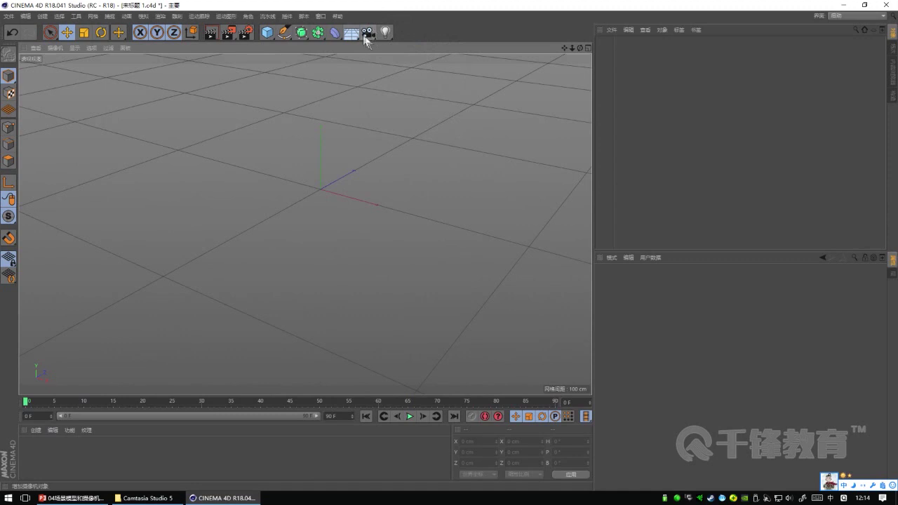
{"action": "left_click", "coordinate": [368, 32]}
{"action": "scroll", "coordinate": [335, 164], "scroll_direction": "down", "scroll_amount": 3}
{"action": "scroll", "coordinate": [348, 211], "scroll_direction": "down", "scroll_amount": 3}
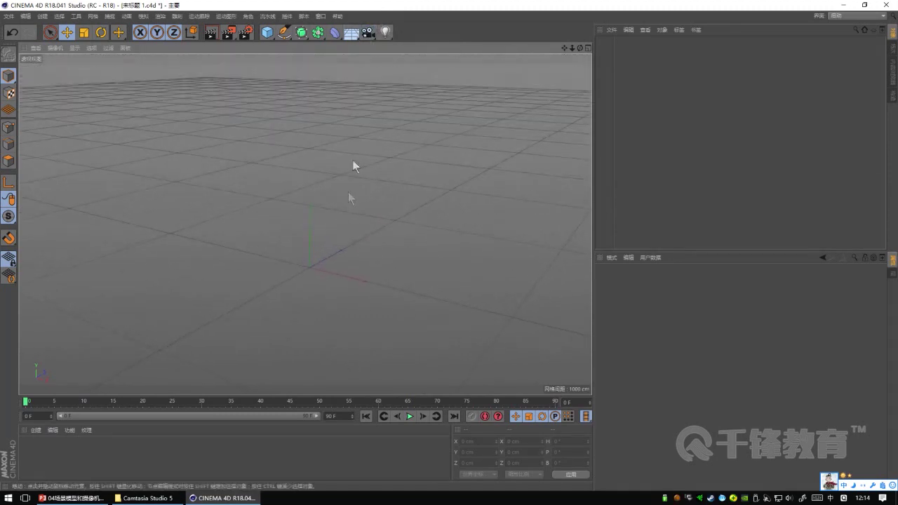
{"action": "left_click", "coordinate": [369, 34]}
{"action": "left_click", "coordinate": [410, 40]}
{"action": "scroll", "coordinate": [381, 246], "scroll_direction": "down", "scroll_amount": 2}
{"action": "scroll", "coordinate": [391, 226], "scroll_direction": "down", "scroll_amount": 2}
{"action": "mouse_move", "coordinate": [327, 222]}
{"action": "left_mouse_down", "text": "alt"}
{"action": "mouse_move", "coordinate": [416, 225]}
{"action": "mouse_move", "coordinate": [427, 208]}
{"action": "mouse_move", "coordinate": [323, 201]}
{"action": "mouse_move", "coordinate": [315, 231]}
{"action": "mouse_move", "coordinate": [341, 201]}
{"action": "mouse_move", "coordinate": [396, 220]}
{"action": "mouse_move", "coordinate": [405, 178]}
{"action": "mouse_move", "coordinate": [331, 206]}
{"action": "mouse_move", "coordinate": [426, 206]}
{"action": "mouse_move", "coordinate": [396, 198]}
{"action": "left_mouse_up", "text": "alt"}
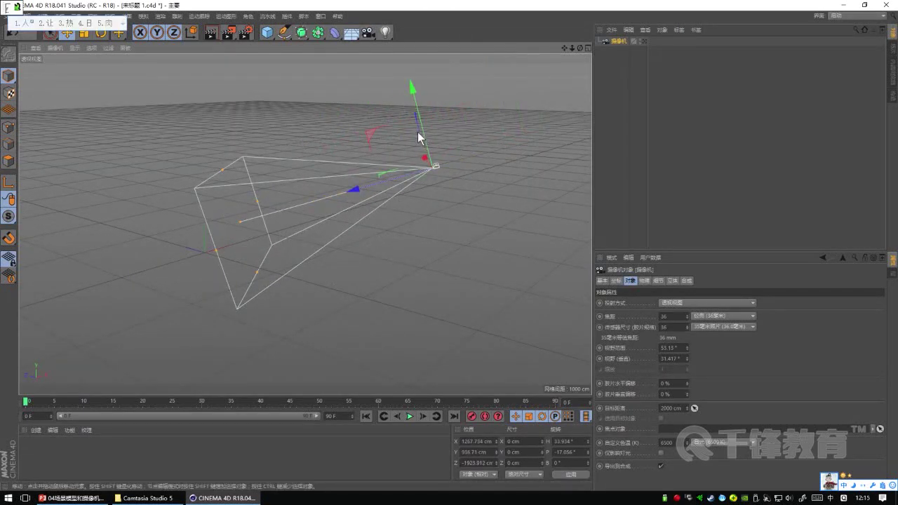
Step: Tilt the camera upward, keeping its original size after a trial scale
{"action": "key", "text": "r"}
{"action": "mouse_move", "coordinate": [409, 136]}
{"action": "left_mouse_down"}
{"action": "mouse_move", "coordinate": [410, 122]}
{"action": "mouse_move", "coordinate": [413, 129]}
{"action": "left_mouse_up"}
{"action": "key", "text": "t"}
{"action": "mouse_move", "coordinate": [479, 115]}
{"action": "left_mouse_down"}
{"action": "mouse_move", "coordinate": [393, 154]}
{"action": "mouse_move", "coordinate": [431, 208]}
{"action": "left_mouse_up"}
{"action": "key", "text": "ctrl+z"}
{"action": "left_click", "coordinate": [616, 43]}
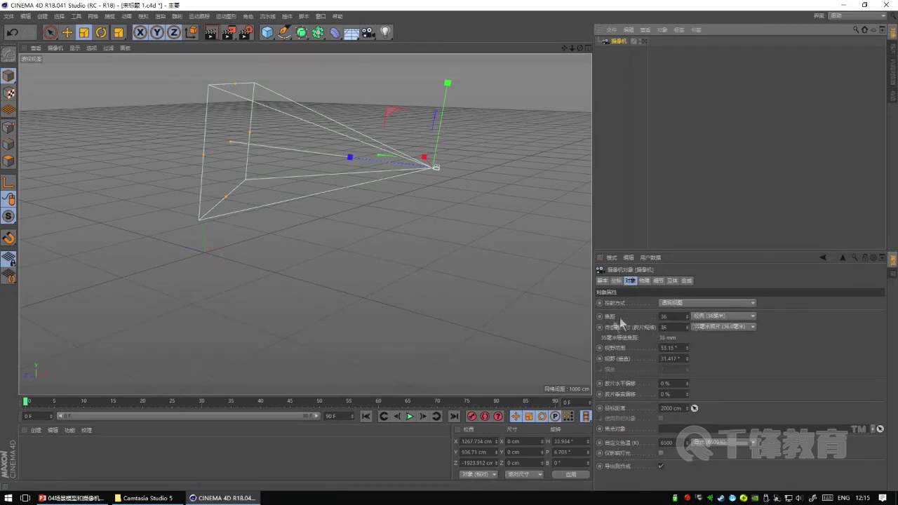
Step: Move the camera along X and lower it along Y above the floor grid
{"action": "mouse_move", "coordinate": [432, 225]}
{"action": "left_mouse_down", "text": "alt"}
{"action": "mouse_move", "coordinate": [459, 224]}
{"action": "mouse_move", "coordinate": [499, 246]}
{"action": "mouse_move", "coordinate": [457, 269]}
{"action": "mouse_move", "coordinate": [451, 253]}
{"action": "mouse_move", "coordinate": [419, 295]}
{"action": "mouse_move", "coordinate": [417, 229]}
{"action": "left_mouse_up", "text": "alt"}
{"action": "left_click", "coordinate": [451, 253]}
{"action": "left_click", "coordinate": [417, 221]}
{"action": "key", "text": "e"}
{"action": "mouse_move", "coordinate": [331, 203]}
{"action": "left_mouse_down"}
{"action": "mouse_move", "coordinate": [184, 184]}
{"action": "mouse_move", "coordinate": [545, 283]}
{"action": "mouse_move", "coordinate": [161, 220]}
{"action": "mouse_move", "coordinate": [421, 271]}
{"action": "mouse_move", "coordinate": [296, 277]}
{"action": "mouse_move", "coordinate": [163, 205]}
{"action": "left_mouse_up"}
{"action": "mouse_move", "coordinate": [331, 152]}
{"action": "left_mouse_down"}
{"action": "mouse_move", "coordinate": [311, 318]}
{"action": "mouse_move", "coordinate": [316, 308]}
{"action": "left_mouse_up"}
{"action": "left_click", "coordinate": [373, 366]}
Step: Look through the scene camera and tilt its view down over the floor
{"action": "left_click_drag", "start_coordinate": [328, 374], "coordinate": [329, 372]}
{"action": "left_click", "coordinate": [55, 47]}
{"action": "mouse_move", "coordinate": [73, 74]}
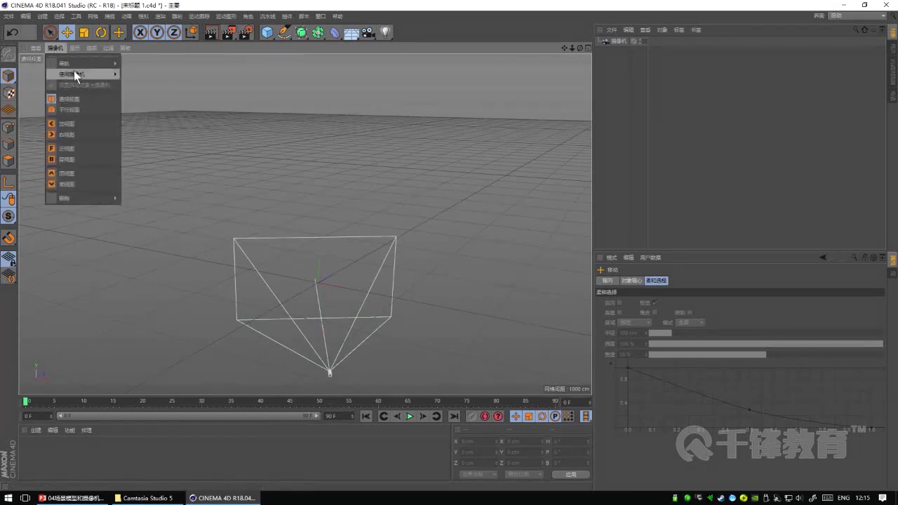
{"action": "left_click", "coordinate": [137, 91]}
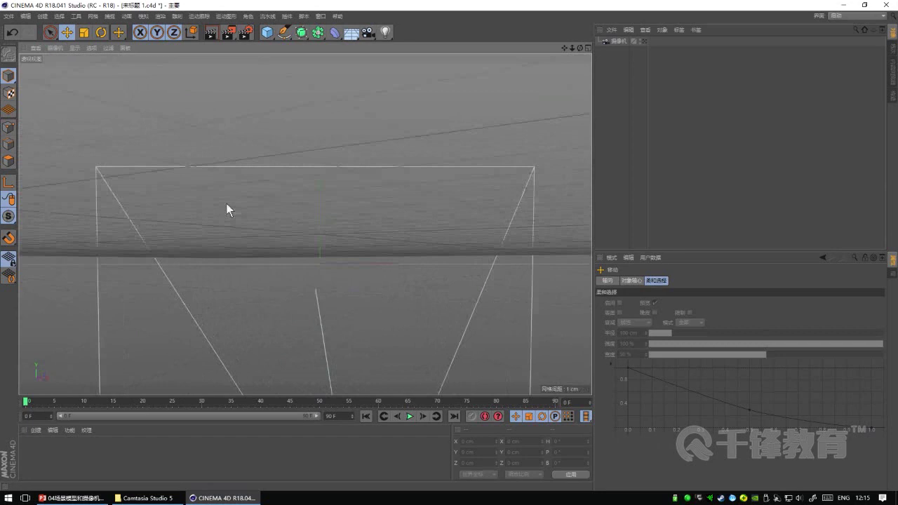
{"action": "left_click_drag", "start_coordinate": [344, 224], "coordinate": [356, 236], "text": "alt"}
{"action": "mouse_move", "coordinate": [350, 203]}
{"action": "left_mouse_down", "text": "alt"}
{"action": "mouse_move", "coordinate": [200, 201]}
{"action": "mouse_move", "coordinate": [334, 172]}
{"action": "mouse_move", "coordinate": [386, 246]}
{"action": "mouse_move", "coordinate": [305, 224]}
{"action": "mouse_move", "coordinate": [375, 203]}
{"action": "mouse_move", "coordinate": [337, 205]}
{"action": "mouse_move", "coordinate": [287, 116]}
{"action": "left_mouse_up", "text": "alt"}
Step: Toggle between the editor view and the camera view, adjusting the camera angle
{"action": "left_click", "coordinate": [59, 51]}
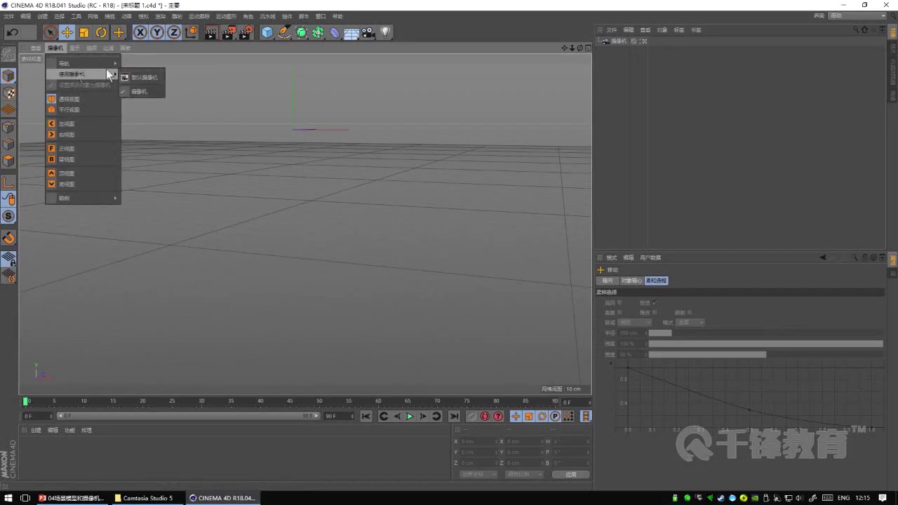
{"action": "left_click", "coordinate": [144, 78]}
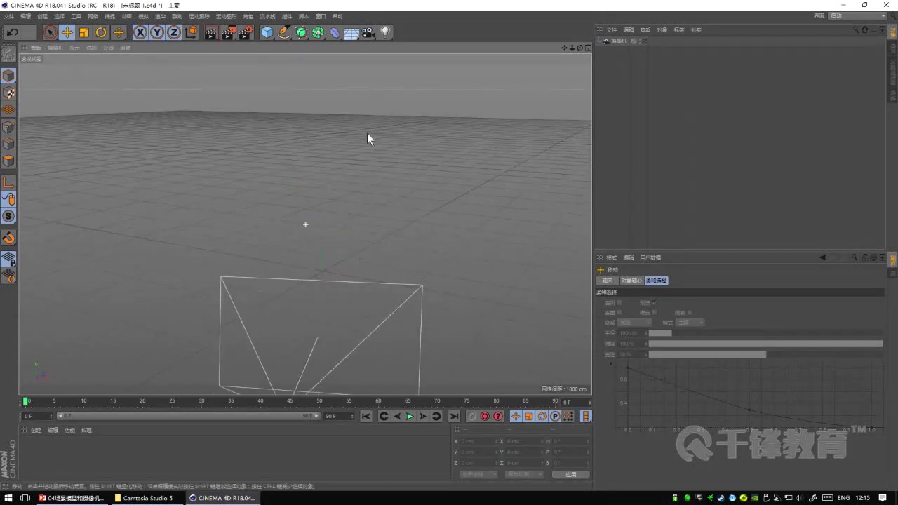
{"action": "left_click", "coordinate": [645, 42]}
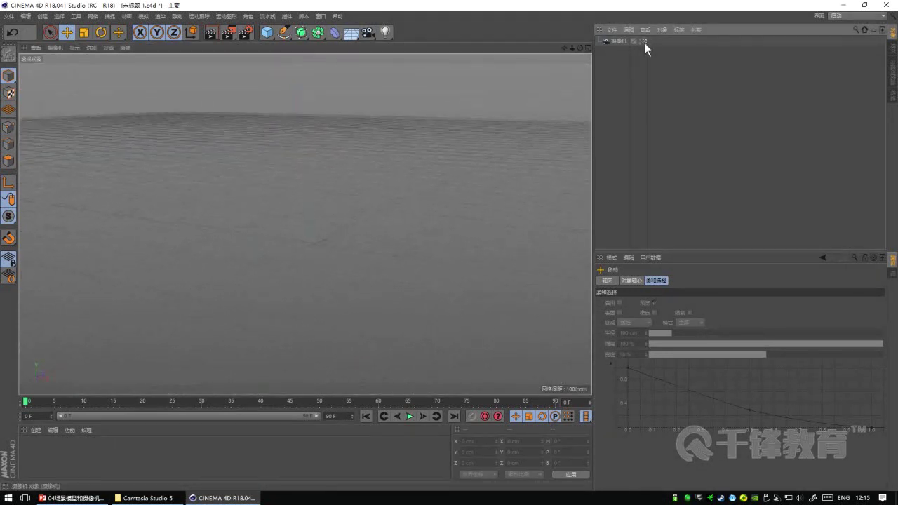
{"action": "left_click", "coordinate": [644, 42]}
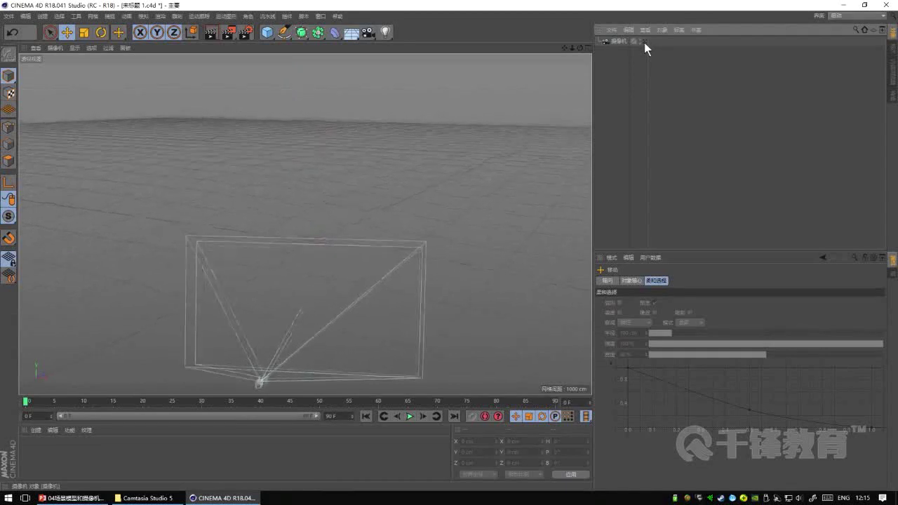
{"action": "left_click", "coordinate": [644, 42]}
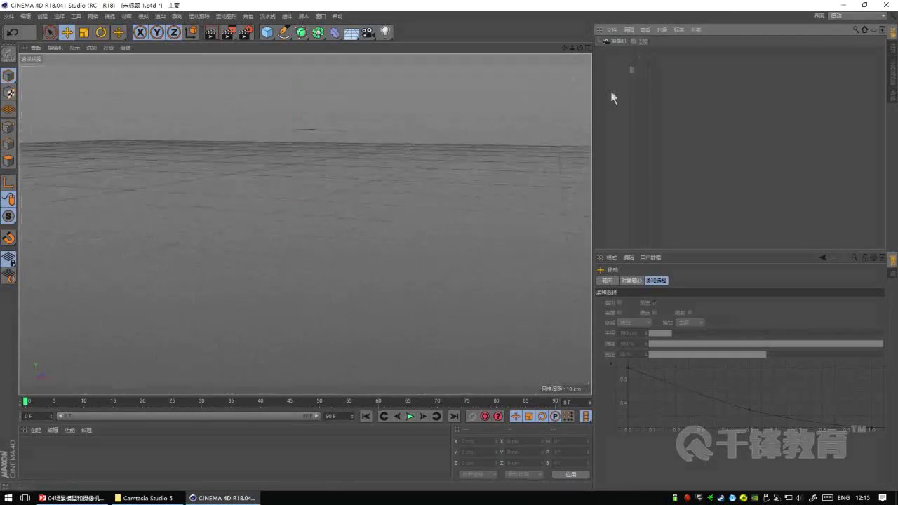
{"action": "mouse_move", "coordinate": [439, 202]}
{"action": "left_mouse_down", "text": "alt"}
{"action": "mouse_move", "coordinate": [446, 210]}
{"action": "mouse_move", "coordinate": [434, 202]}
{"action": "mouse_move", "coordinate": [479, 201]}
{"action": "mouse_move", "coordinate": [423, 201]}
{"action": "mouse_move", "coordinate": [405, 237]}
{"action": "mouse_move", "coordinate": [377, 255]}
{"action": "mouse_move", "coordinate": [246, 242]}
{"action": "mouse_move", "coordinate": [275, 205]}
{"action": "left_mouse_up", "text": "alt"}
Step: Delete the camera and reset the viewport to the default view
{"action": "left_click", "coordinate": [619, 42]}
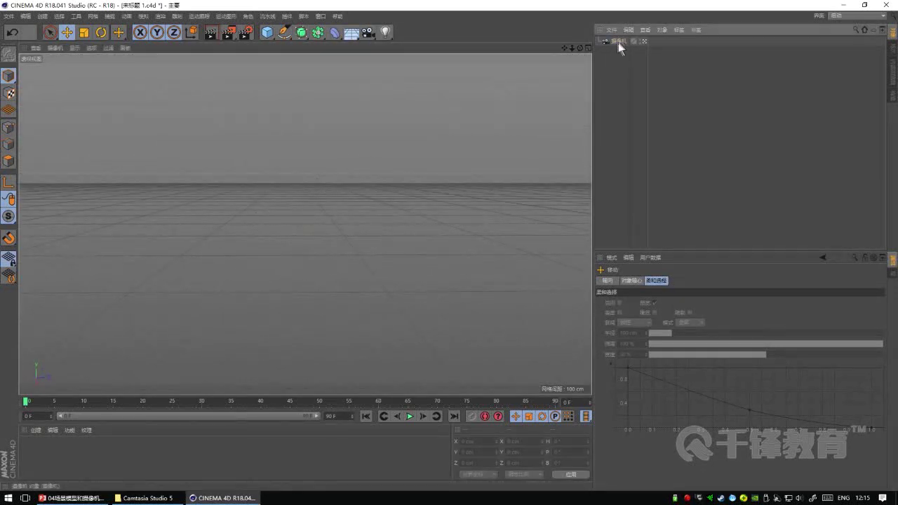
{"action": "key", "text": "Delete"}
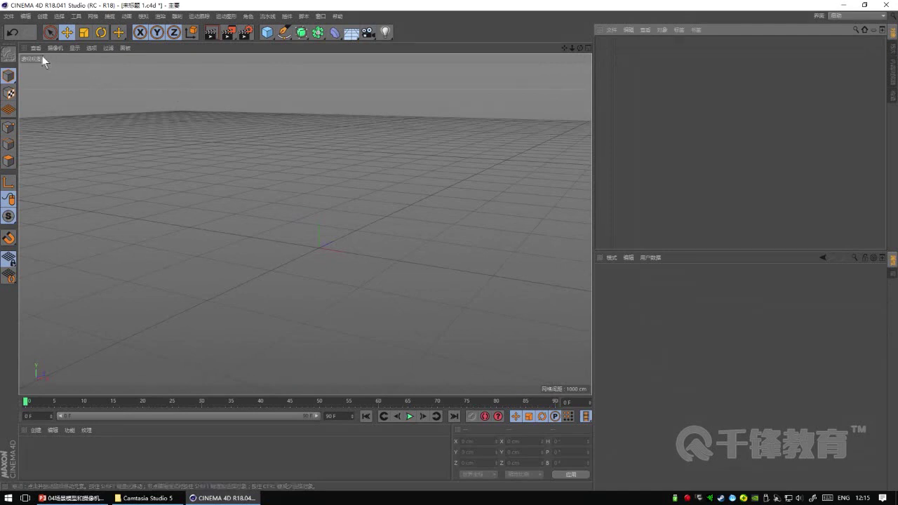
{"action": "left_click", "coordinate": [37, 48]}
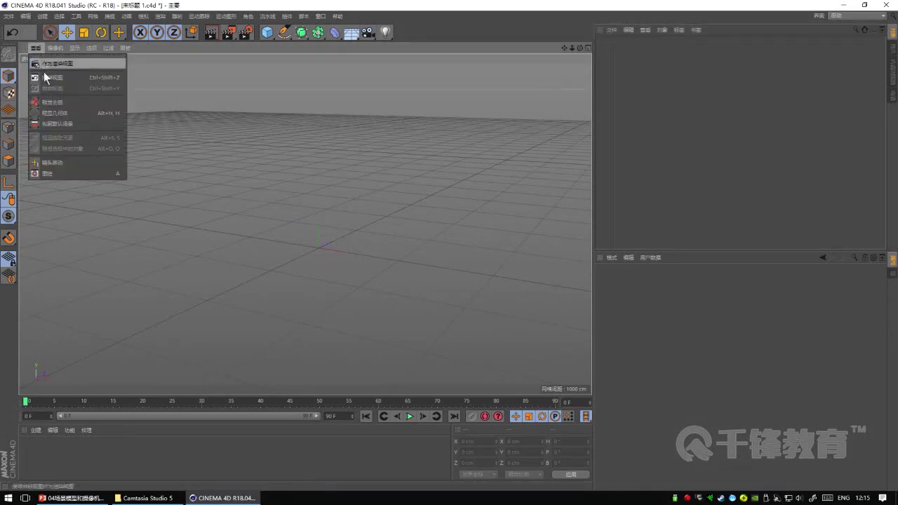
{"action": "left_click", "coordinate": [65, 124]}
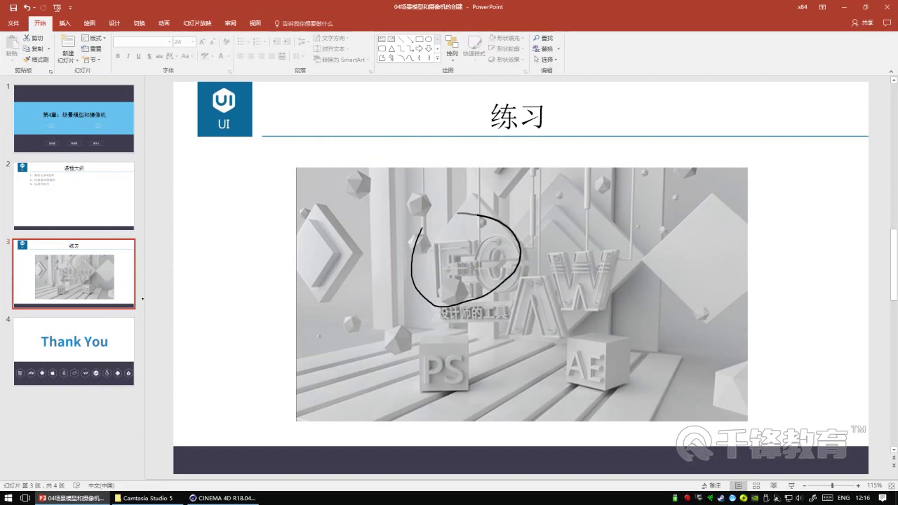
Step: Ink-circle the hanging gems at the top and the small gems lower in the image
{"action": "left_click_drag", "start_coordinate": [420, 171], "coordinate": [429, 174]}
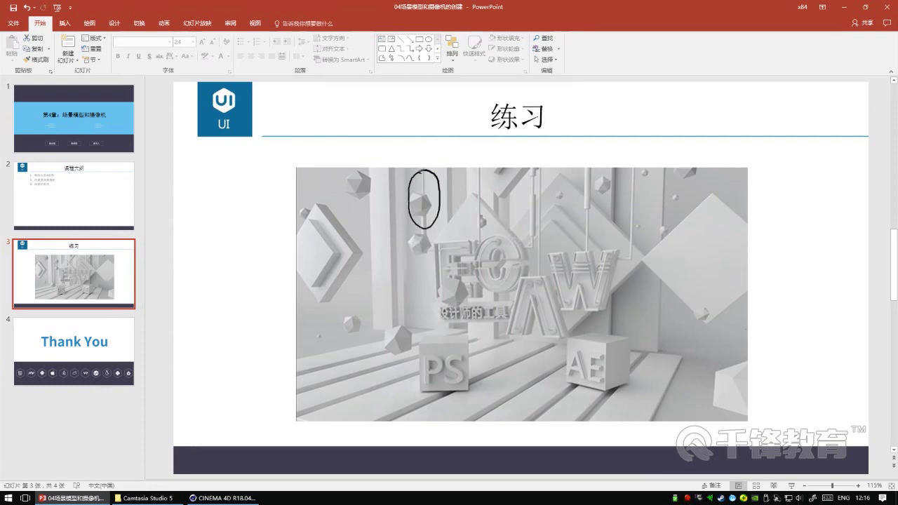
{"action": "left_click_drag", "start_coordinate": [484, 182], "coordinate": [480, 184]}
{"action": "left_click_drag", "start_coordinate": [464, 238], "coordinate": [460, 239]}
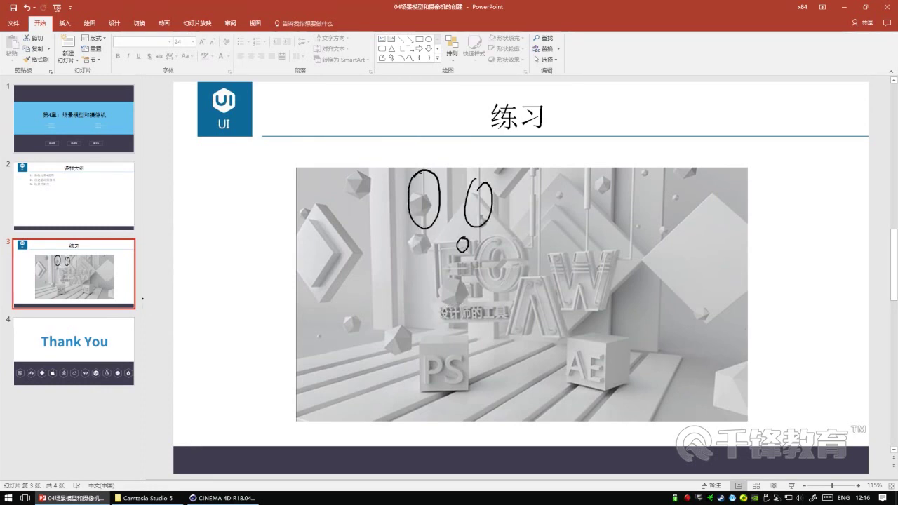
{"action": "left_click_drag", "start_coordinate": [528, 253], "coordinate": [565, 259]}
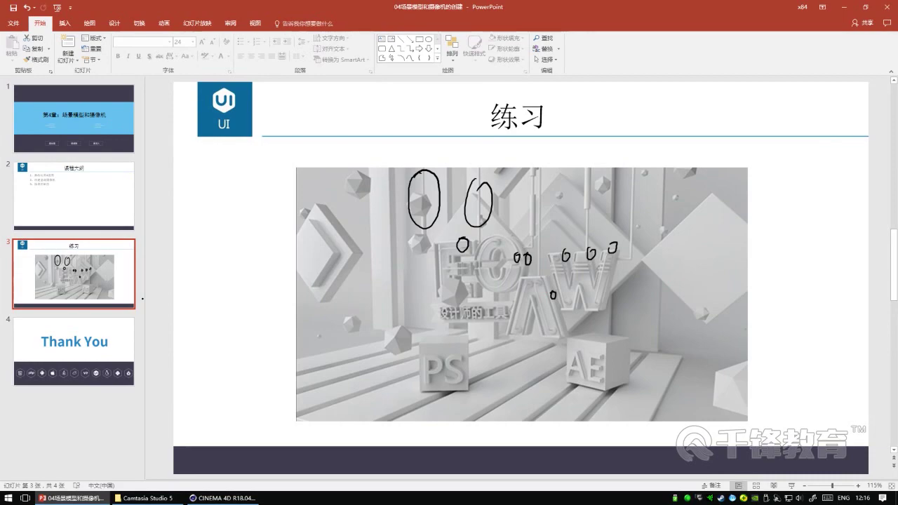
Step: Back in Cinema 4D, add a cube and flatten it into a plank-like slab
{"action": "key", "text": "alt+Tab"}
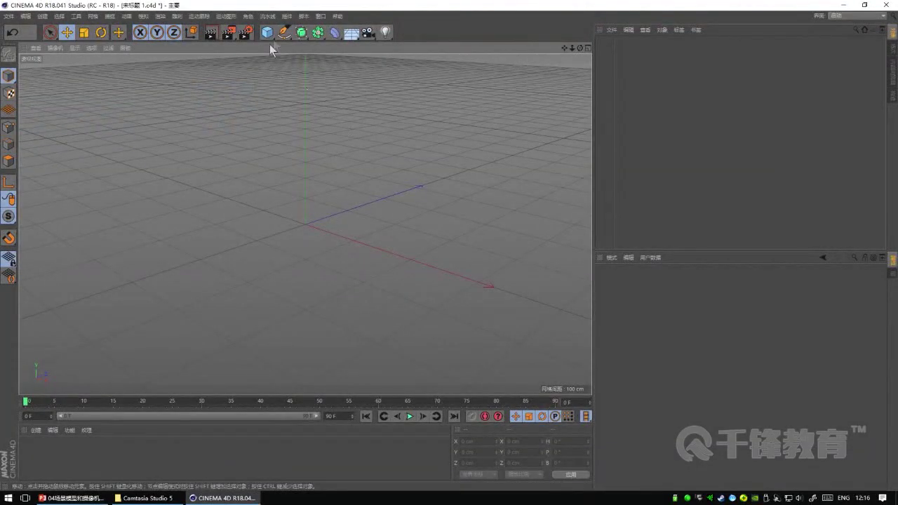
{"action": "left_click", "coordinate": [267, 32]}
{"action": "left_click_drag", "start_coordinate": [307, 168], "coordinate": [298, 214]}
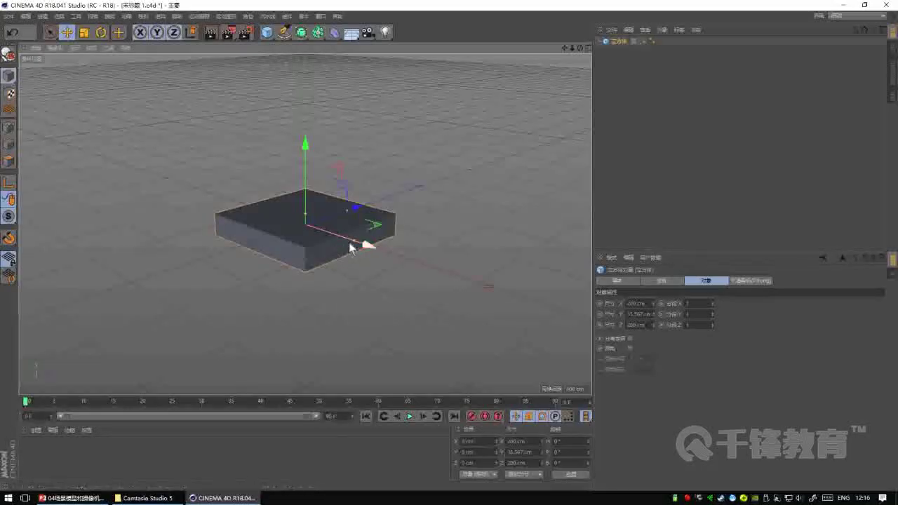
{"action": "mouse_move", "coordinate": [350, 244]}
{"action": "left_mouse_down"}
{"action": "mouse_move", "coordinate": [322, 239]}
{"action": "mouse_move", "coordinate": [332, 238]}
{"action": "mouse_move", "coordinate": [309, 269]}
{"action": "left_mouse_up"}
{"action": "key", "text": "ctrl+z"}
{"action": "scroll", "coordinate": [381, 167], "scroll_direction": "up", "scroll_amount": 5}
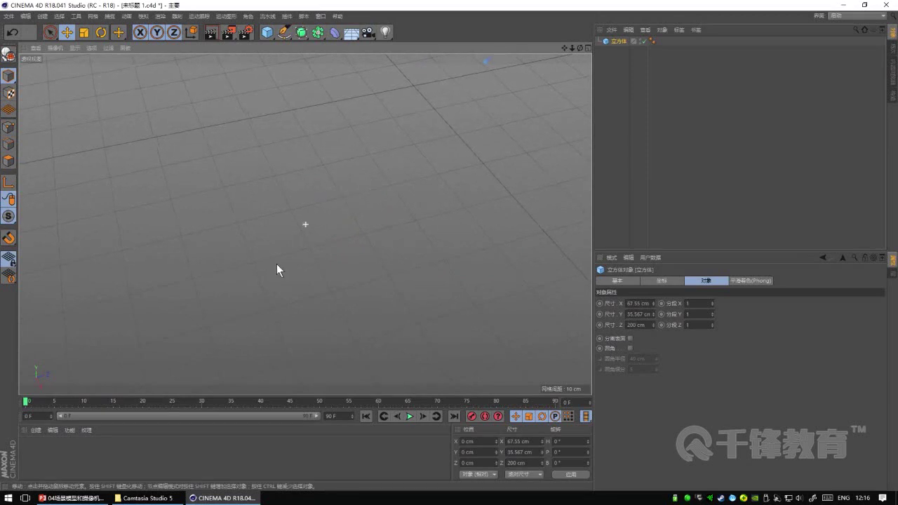
{"action": "scroll", "coordinate": [356, 250], "scroll_direction": "down", "scroll_amount": 5}
{"action": "scroll", "coordinate": [361, 245], "scroll_direction": "down", "scroll_amount": 3}
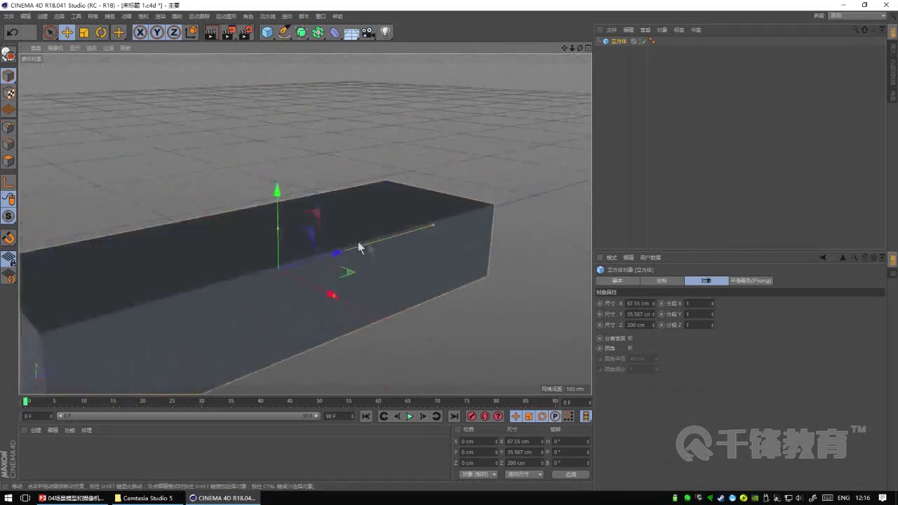
{"action": "scroll", "coordinate": [315, 253], "scroll_direction": "down", "scroll_amount": 3}
{"action": "mouse_move", "coordinate": [280, 257]}
{"action": "left_mouse_down", "text": "alt"}
{"action": "mouse_move", "coordinate": [307, 265]}
{"action": "mouse_move", "coordinate": [290, 264]}
{"action": "mouse_move", "coordinate": [291, 274]}
{"action": "mouse_move", "coordinate": [323, 262]}
{"action": "mouse_move", "coordinate": [388, 210]}
{"action": "mouse_move", "coordinate": [352, 291]}
{"action": "mouse_move", "coordinate": [397, 248]}
{"action": "left_mouse_up", "text": "alt"}
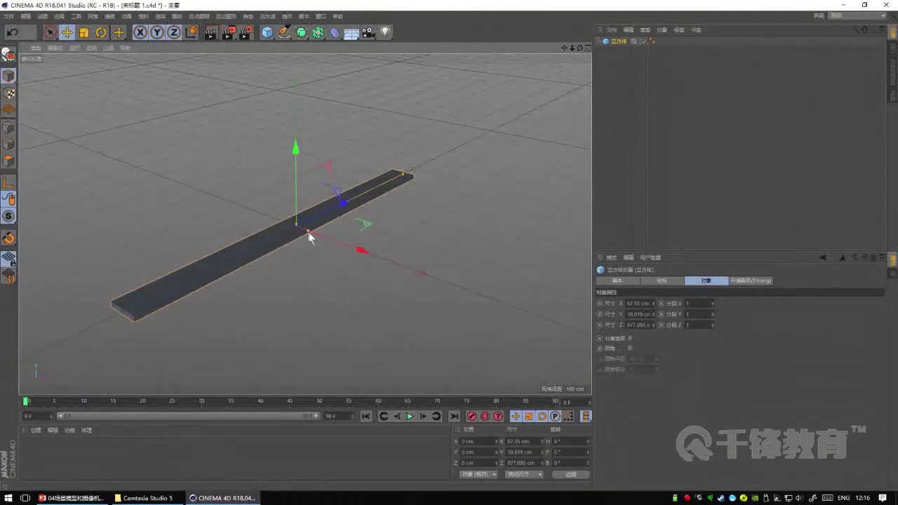
Step: Duplicate the plank, then duplicate the pair, making four parallel planks
{"action": "left_click", "coordinate": [75, 48]}
{"action": "left_click", "coordinate": [91, 72]}
{"action": "left_click", "coordinate": [618, 41]}
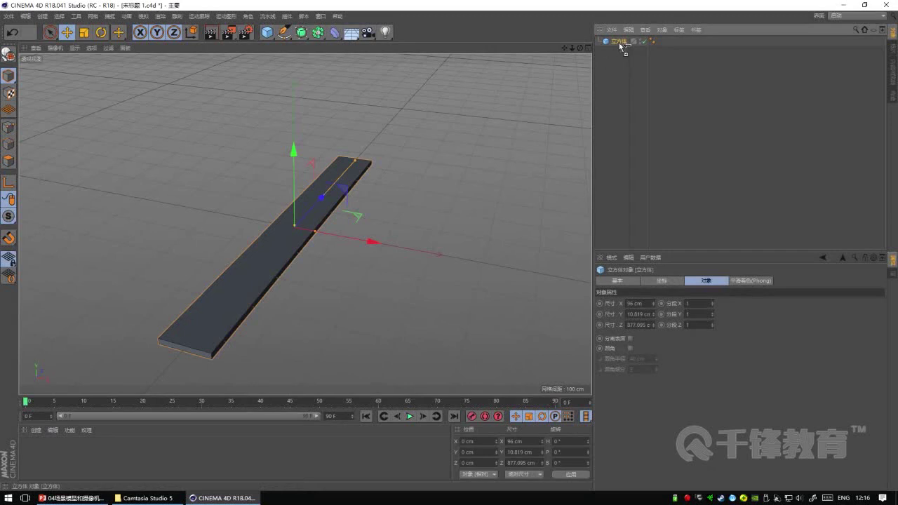
{"action": "left_click_drag", "start_coordinate": [402, 234], "coordinate": [314, 238], "text": "ctrl"}
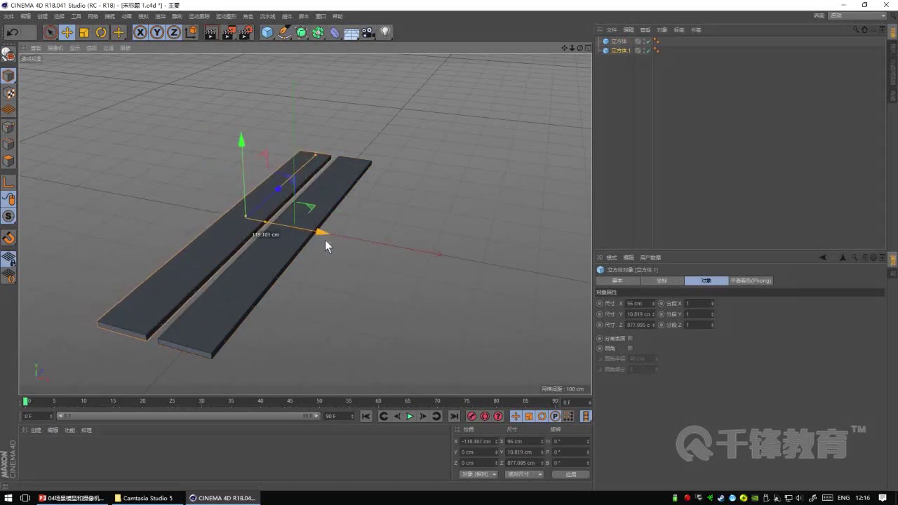
{"action": "left_click", "coordinate": [619, 41], "text": "shift"}
{"action": "key", "text": "ctrl+c"}
{"action": "key", "text": "ctrl+v"}
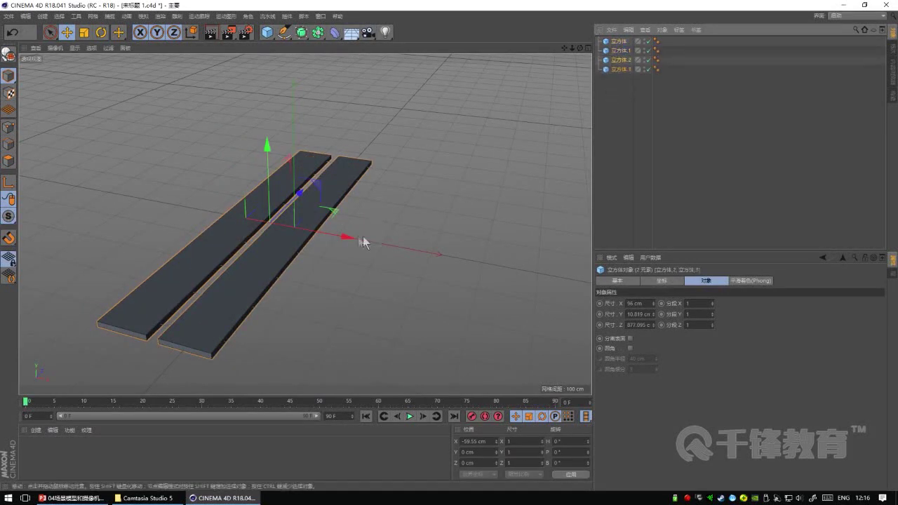
{"action": "left_click_drag", "start_coordinate": [363, 237], "coordinate": [459, 266]}
Step: Copy all four planks and slide the copies left of the originals
{"action": "key", "text": "ctrl+a"}
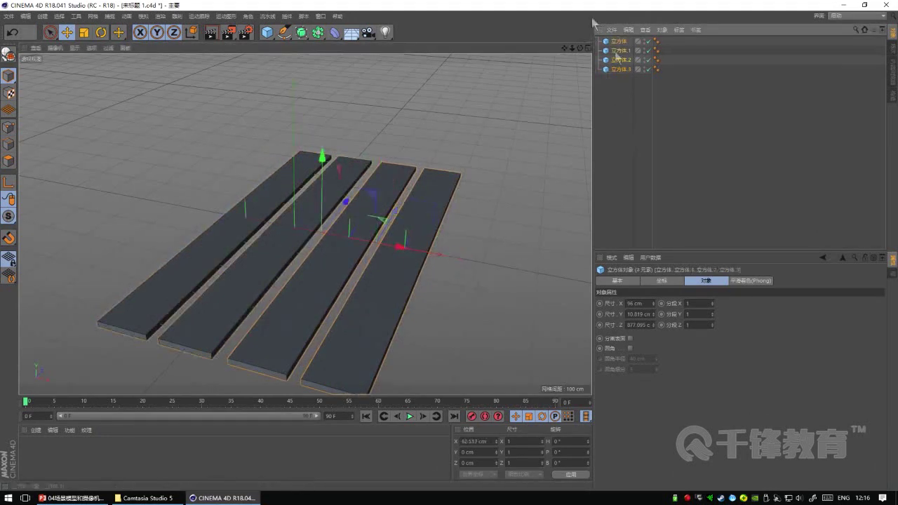
{"action": "key", "text": "ctrl+c"}
{"action": "key", "text": "ctrl+v"}
{"action": "scroll", "coordinate": [535, 184], "scroll_direction": "down", "scroll_amount": 3}
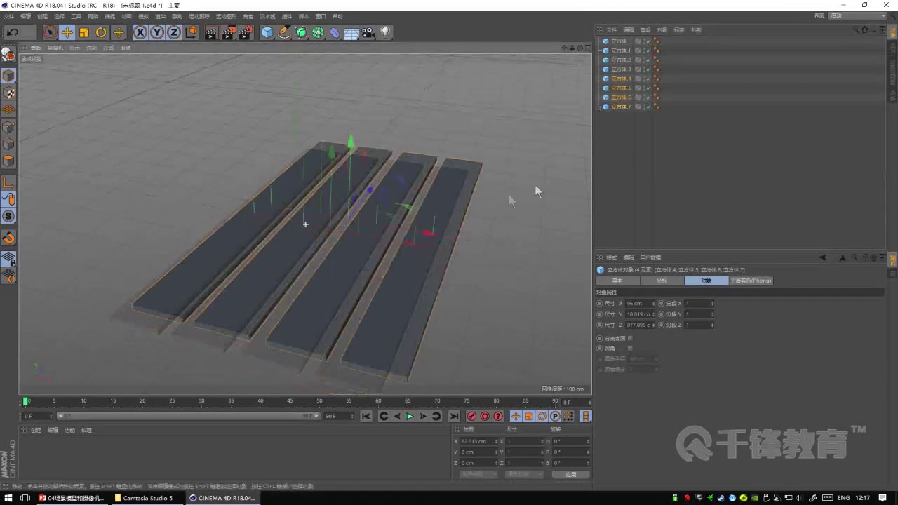
{"action": "scroll", "coordinate": [449, 200], "scroll_direction": "down", "scroll_amount": 2}
{"action": "mouse_move", "coordinate": [509, 223]}
{"action": "left_mouse_down"}
{"action": "mouse_move", "coordinate": [372, 202]}
{"action": "mouse_move", "coordinate": [418, 233]}
{"action": "mouse_move", "coordinate": [353, 234]}
{"action": "mouse_move", "coordinate": [404, 218]}
{"action": "left_mouse_up"}
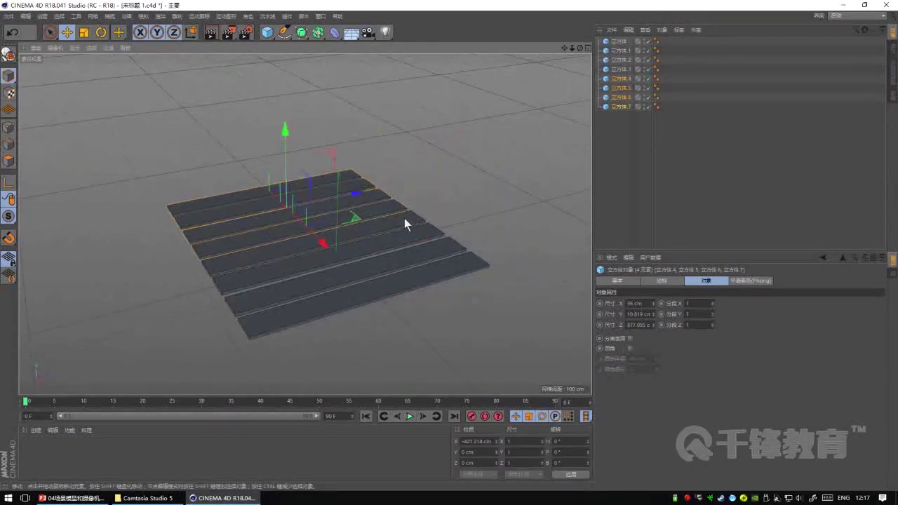
{"action": "scroll", "coordinate": [416, 239], "scroll_direction": "up", "scroll_amount": 3}
{"action": "key", "text": "alt+Tab"}
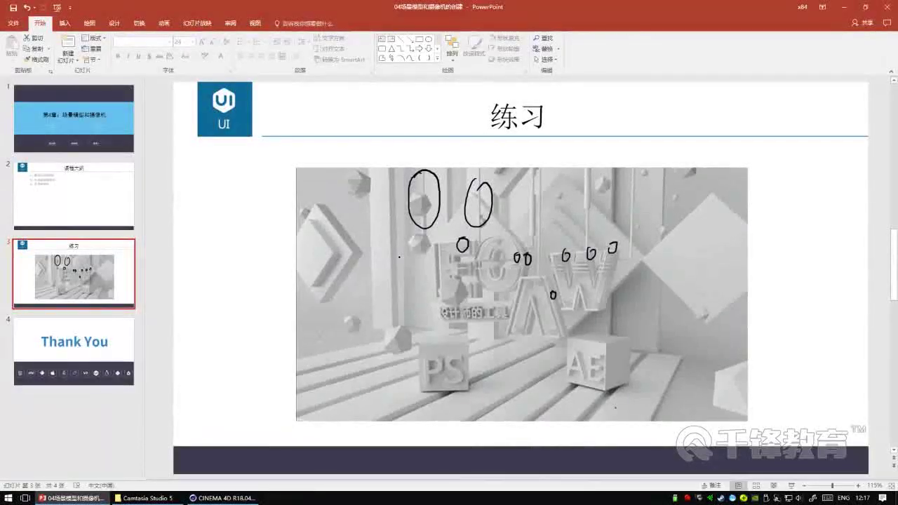
Step: Remove the hand-drawn ink circles from the 练习 slide's reference picture
{"action": "left_click", "coordinate": [123, 190]}
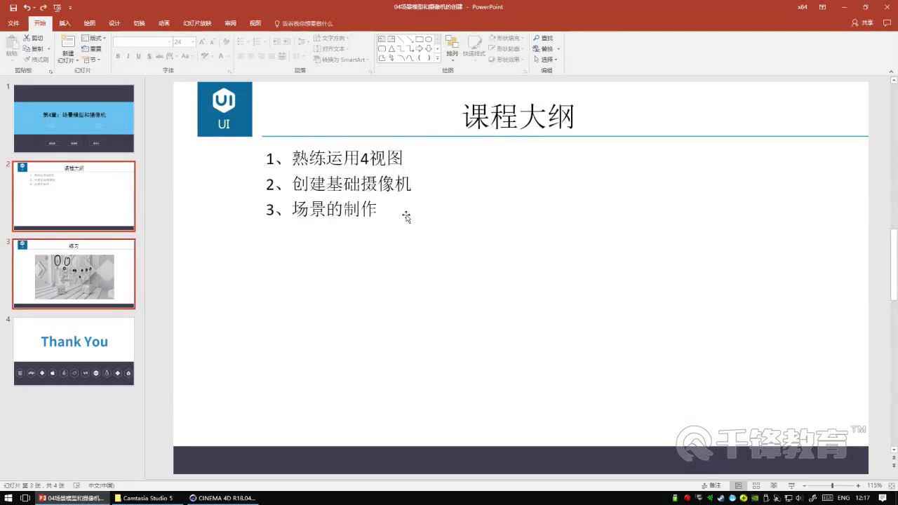
{"action": "left_click", "coordinate": [119, 249]}
{"action": "key", "text": "ctrl+z"}
{"action": "key", "text": "ctrl+z"}
{"action": "key", "text": "ctrl+z"}
{"action": "key", "text": "ctrl+z"}
{"action": "key", "text": "ctrl+z"}
{"action": "key", "text": "ctrl+z"}
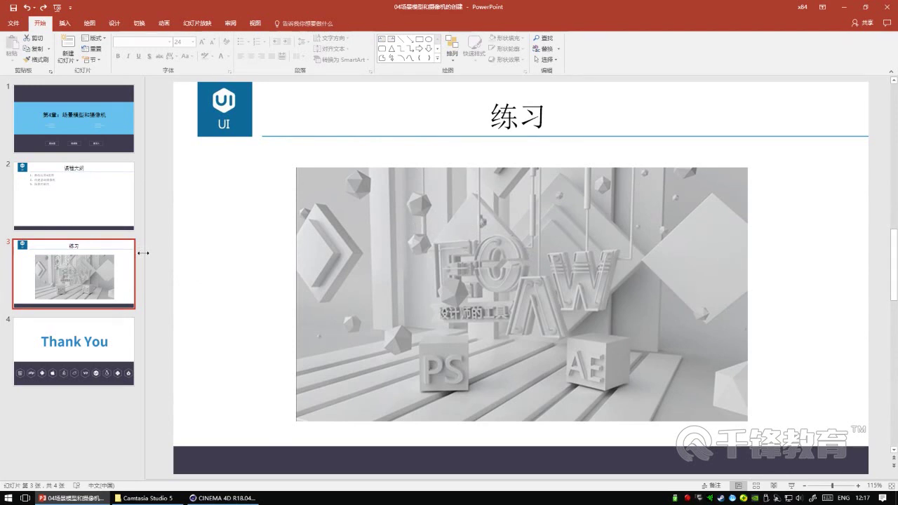
Step: Back in Cinema 4D, orbit the plank floor and add a camera
{"action": "key", "text": "alt+Tab"}
{"action": "mouse_move", "coordinate": [439, 186]}
{"action": "left_mouse_down", "text": "alt"}
{"action": "mouse_move", "coordinate": [431, 231]}
{"action": "mouse_move", "coordinate": [429, 150]}
{"action": "left_mouse_up", "text": "alt"}
{"action": "left_click", "coordinate": [365, 33]}
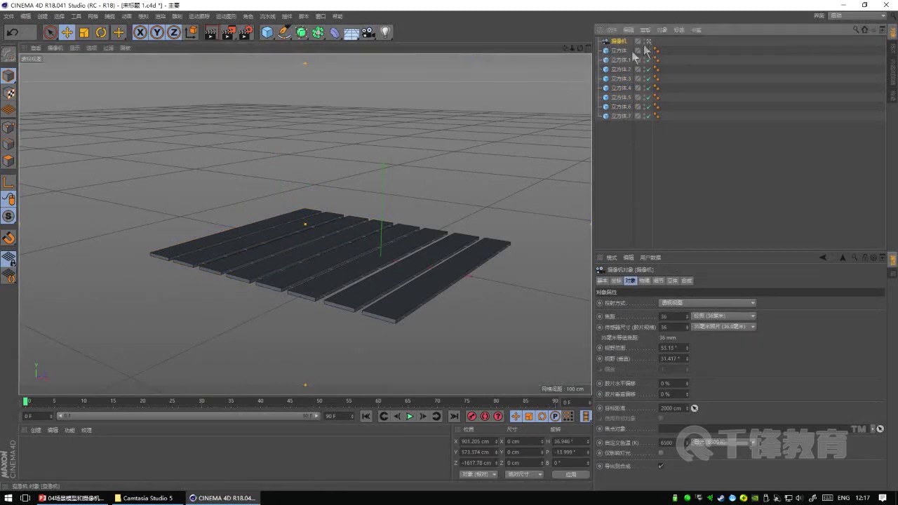
Step: Match the plank view to the reference slide, then split into perspective, top, right, front views
{"action": "scroll", "coordinate": [405, 202], "scroll_direction": "up", "scroll_amount": 2}
{"action": "scroll", "coordinate": [399, 201], "scroll_direction": "up", "scroll_amount": 3}
{"action": "scroll", "coordinate": [372, 265], "scroll_direction": "up", "scroll_amount": 3}
{"action": "mouse_move", "coordinate": [372, 265]}
{"action": "left_mouse_down", "text": "alt"}
{"action": "mouse_move", "coordinate": [365, 274]}
{"action": "mouse_move", "coordinate": [401, 261]}
{"action": "mouse_move", "coordinate": [401, 237]}
{"action": "left_mouse_up", "text": "alt"}
{"action": "key", "text": "alt+Tab"}
{"action": "key", "text": "alt+Tab"}
{"action": "mouse_move", "coordinate": [401, 271]}
{"action": "left_mouse_down", "text": "alt"}
{"action": "mouse_move", "coordinate": [401, 218]}
{"action": "mouse_move", "coordinate": [414, 223]}
{"action": "left_mouse_up", "text": "alt"}
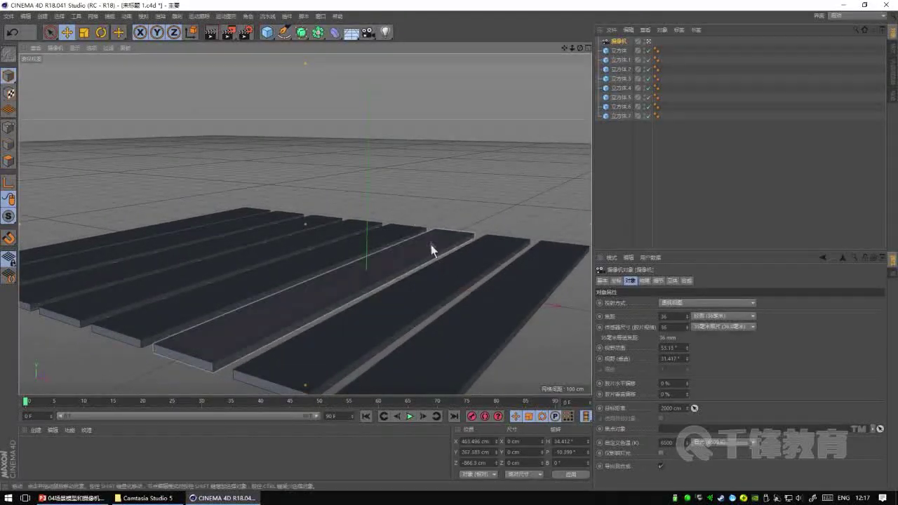
{"action": "key", "text": "alt+Tab"}
{"action": "key", "text": "alt+Tab"}
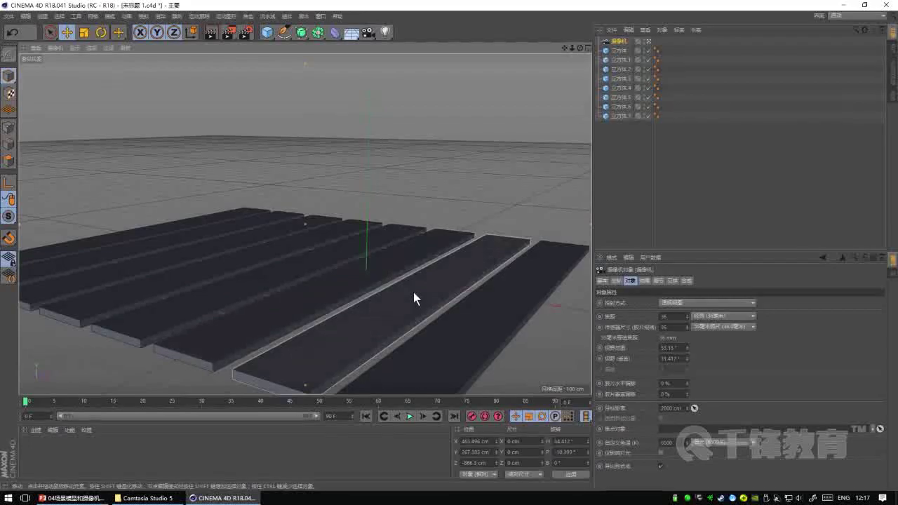
{"action": "key", "text": "alt+Tab"}
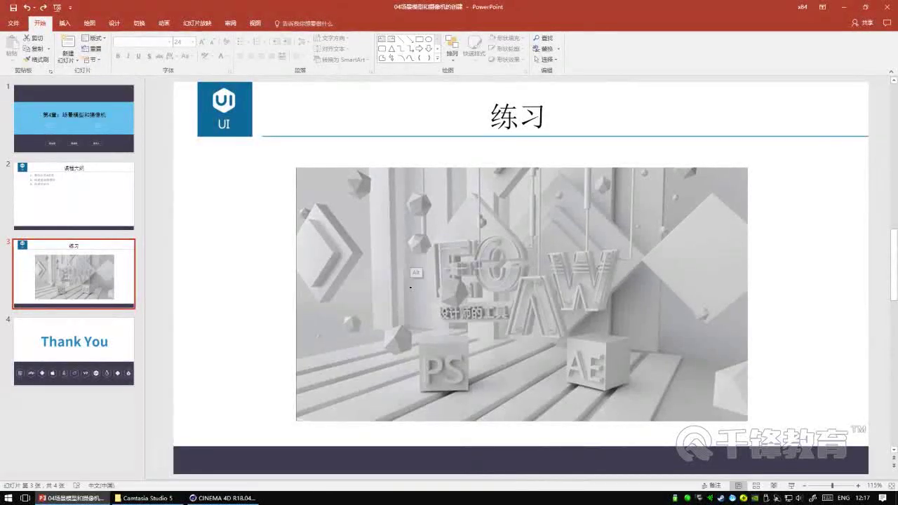
{"action": "key", "text": "alt+Tab"}
{"action": "mouse_move", "coordinate": [424, 256]}
{"action": "left_mouse_down", "text": "alt"}
{"action": "mouse_move", "coordinate": [373, 254]}
{"action": "mouse_move", "coordinate": [387, 303]}
{"action": "mouse_move", "coordinate": [403, 245]}
{"action": "mouse_move", "coordinate": [394, 234]}
{"action": "left_mouse_up", "text": "alt"}
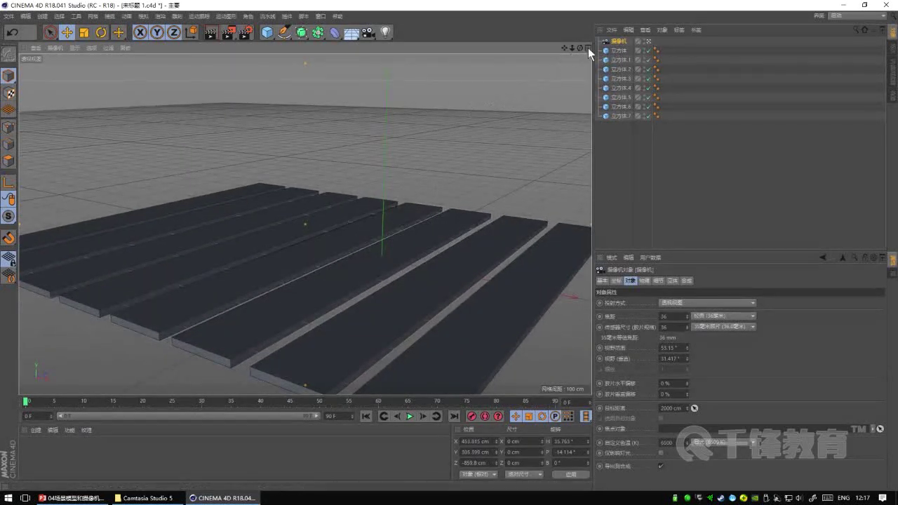
{"action": "left_click", "coordinate": [589, 47]}
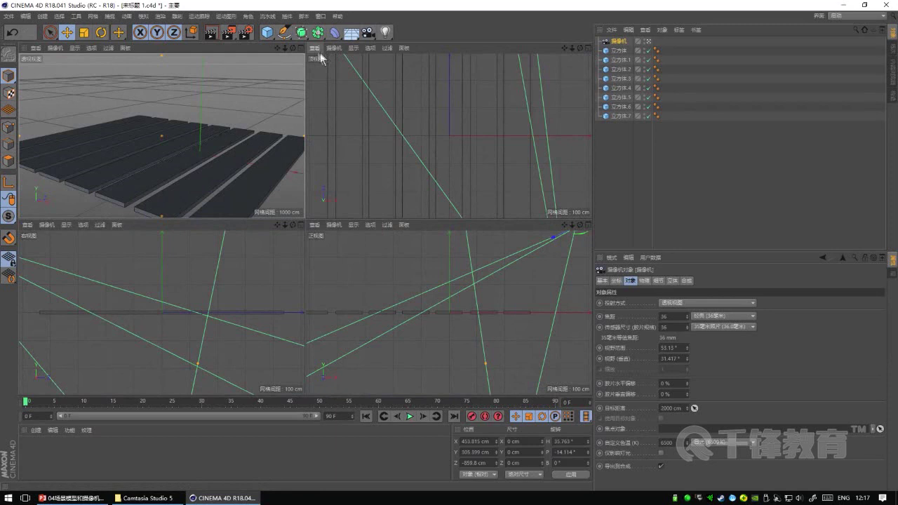
Step: Make the top-right viewport a Perspective view with Gouraud shading
{"action": "left_click", "coordinate": [315, 48]}
{"action": "left_click", "coordinate": [334, 48]}
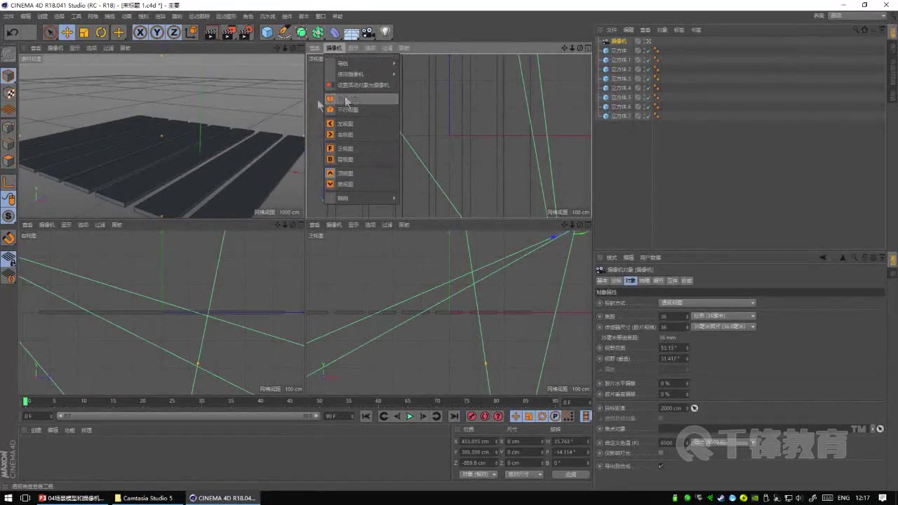
{"action": "left_click", "coordinate": [346, 100]}
{"action": "left_click", "coordinate": [353, 48]}
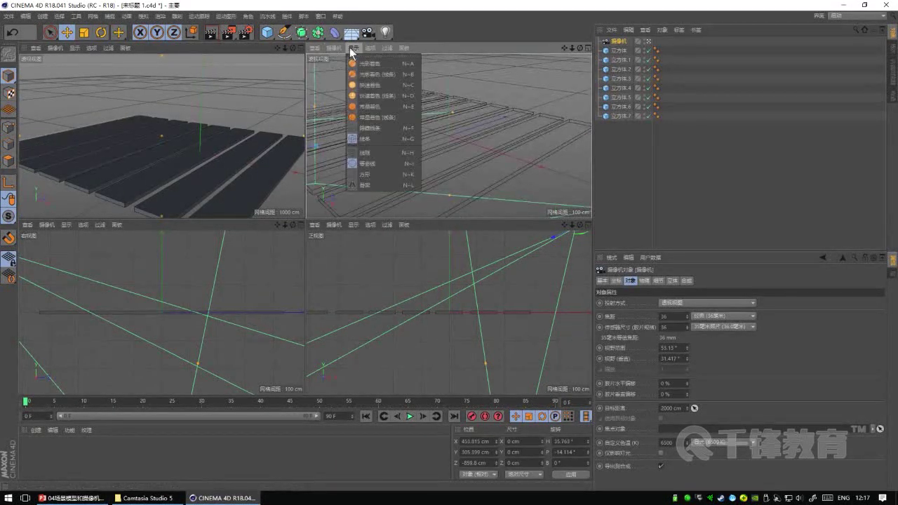
{"action": "left_click", "coordinate": [365, 63]}
Step: Orbit that view to show the camera frame over the planks, and enlarge the top views
{"action": "mouse_move", "coordinate": [424, 128]}
{"action": "left_mouse_down", "text": "alt"}
{"action": "mouse_move", "coordinate": [443, 118]}
{"action": "mouse_move", "coordinate": [439, 141]}
{"action": "left_mouse_up", "text": "alt"}
{"action": "scroll", "coordinate": [437, 140], "scroll_direction": "up", "scroll_amount": 3}
{"action": "left_click", "coordinate": [434, 135]}
{"action": "scroll", "coordinate": [442, 140], "scroll_direction": "up", "scroll_amount": 2}
{"action": "scroll", "coordinate": [450, 147], "scroll_direction": "down", "scroll_amount": 3}
{"action": "left_click", "coordinate": [410, 183]}
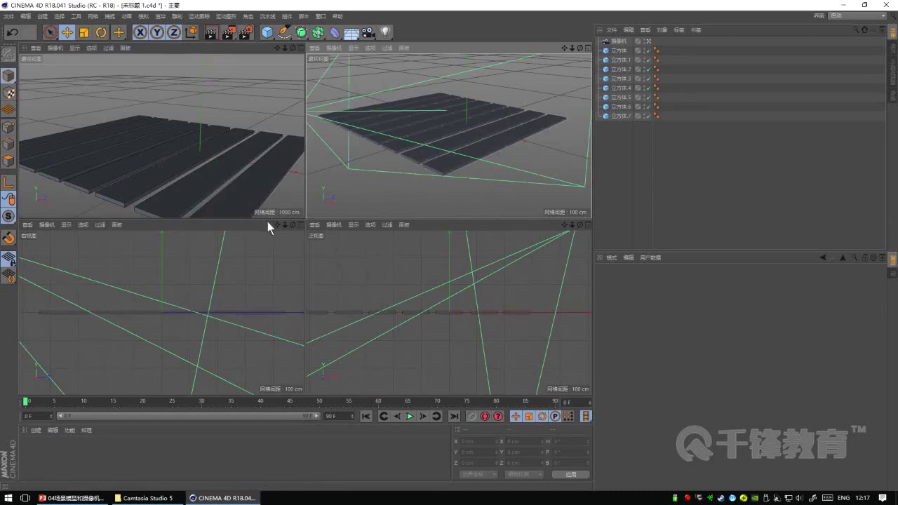
{"action": "left_click_drag", "start_coordinate": [266, 217], "coordinate": [261, 261]}
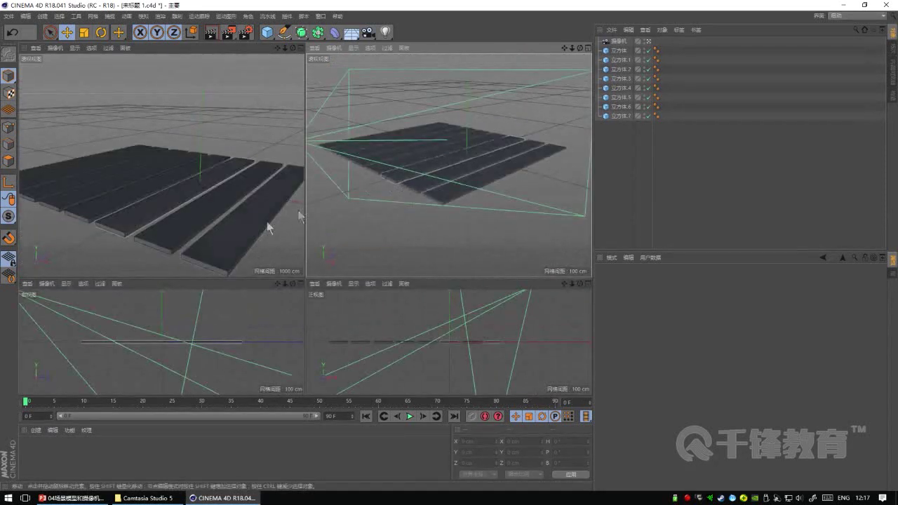
Step: Give the camera a CINEMA 4D Protection tag to lock its position and rotation
{"action": "scroll", "coordinate": [446, 178], "scroll_direction": "down", "scroll_amount": 2}
{"action": "scroll", "coordinate": [442, 198], "scroll_direction": "down", "scroll_amount": 3}
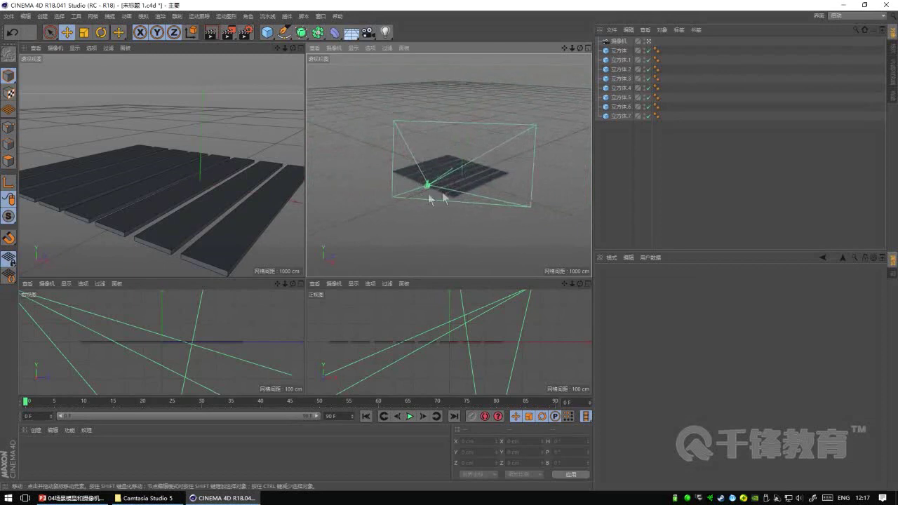
{"action": "left_click", "coordinate": [618, 42]}
{"action": "right_click", "coordinate": [619, 44]}
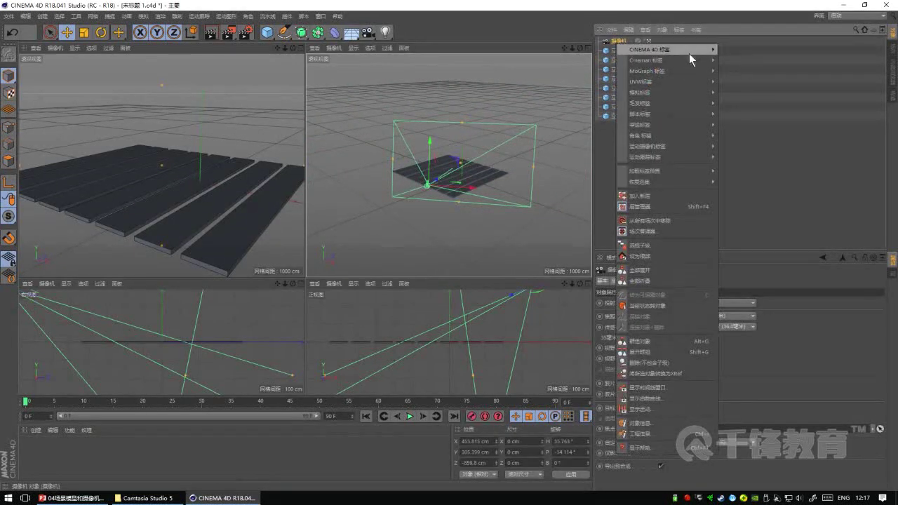
{"action": "left_click", "coordinate": [744, 63]}
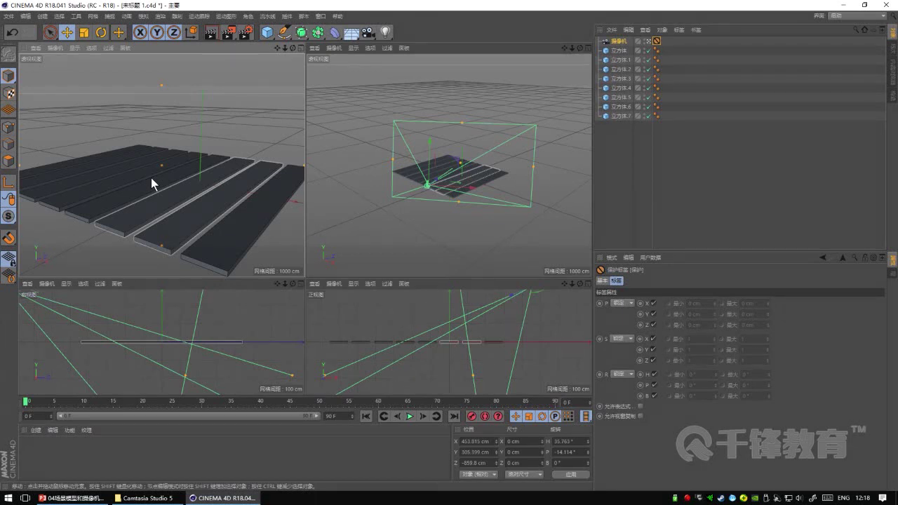
Step: Select and deselect the rightmost plank to check the scene
{"action": "left_click", "coordinate": [321, 224]}
{"action": "left_click", "coordinate": [274, 204]}
{"action": "left_click", "coordinate": [295, 105]}
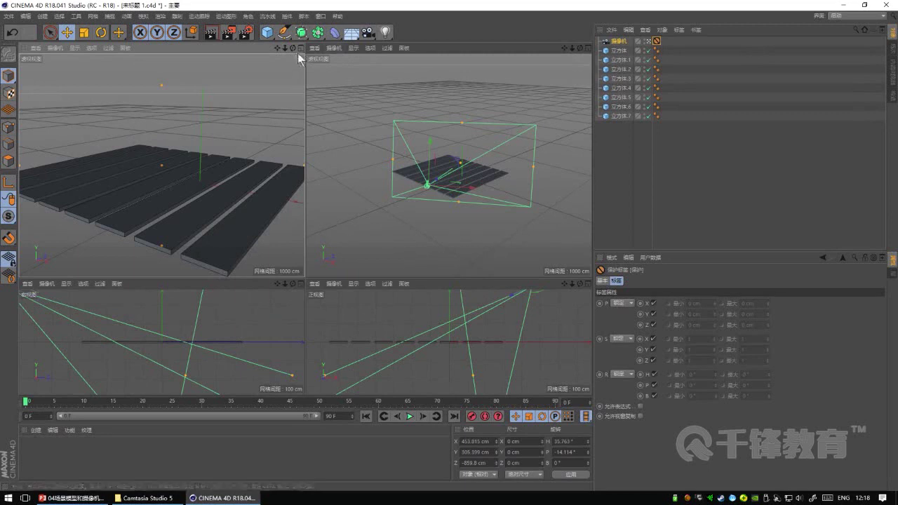
{"action": "key", "text": "ctrl+r"}
{"action": "left_click", "coordinate": [230, 33]}
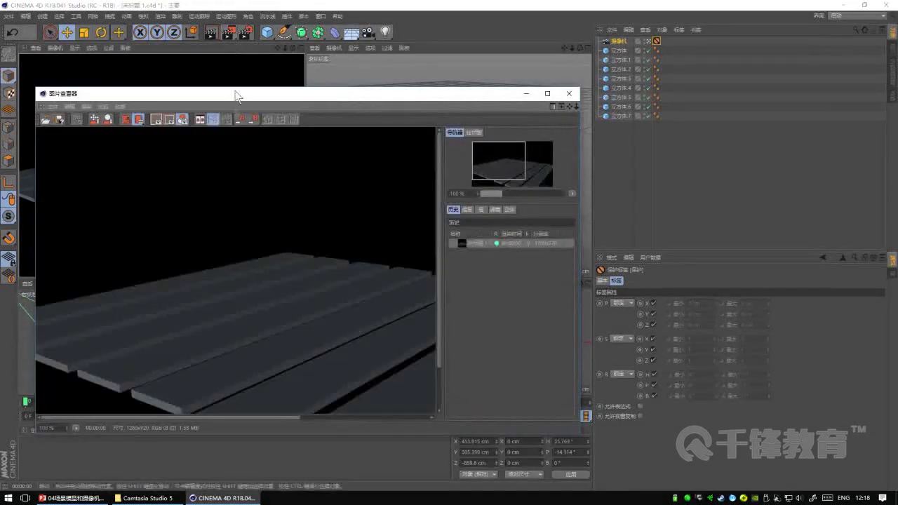
{"action": "left_click", "coordinate": [186, 73]}
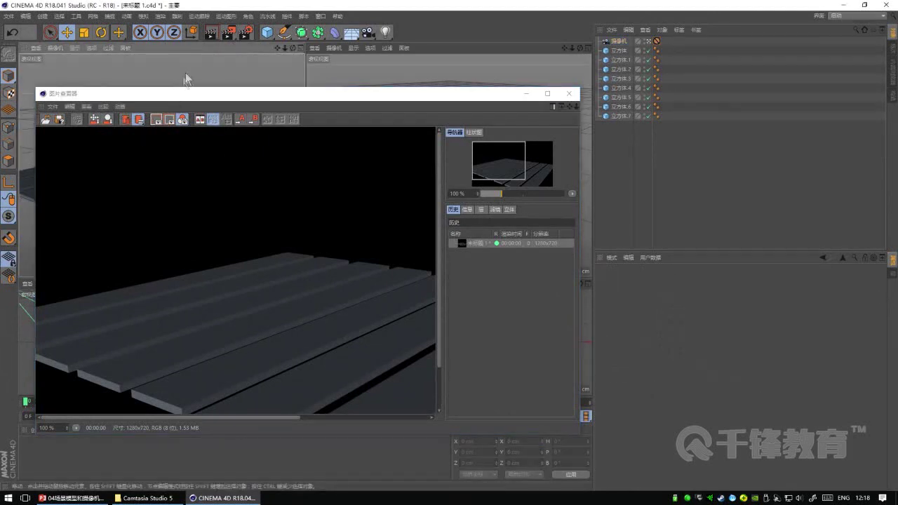
{"action": "left_click_drag", "start_coordinate": [553, 96], "coordinate": [566, 285]}
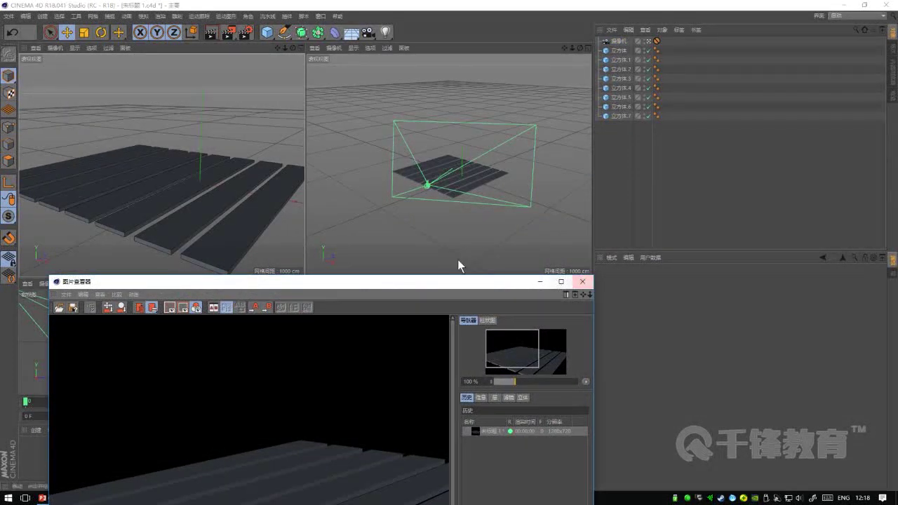
{"action": "left_click", "coordinate": [583, 281]}
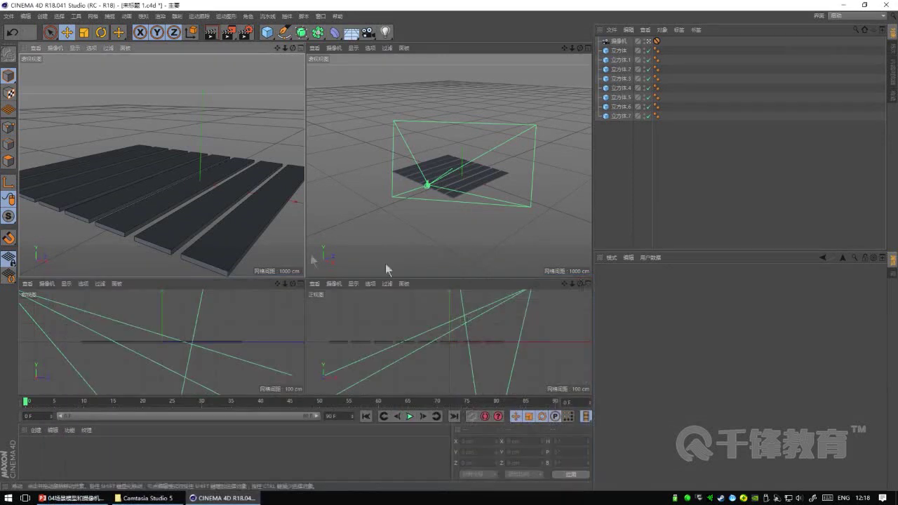
{"action": "left_click", "coordinate": [34, 48]}
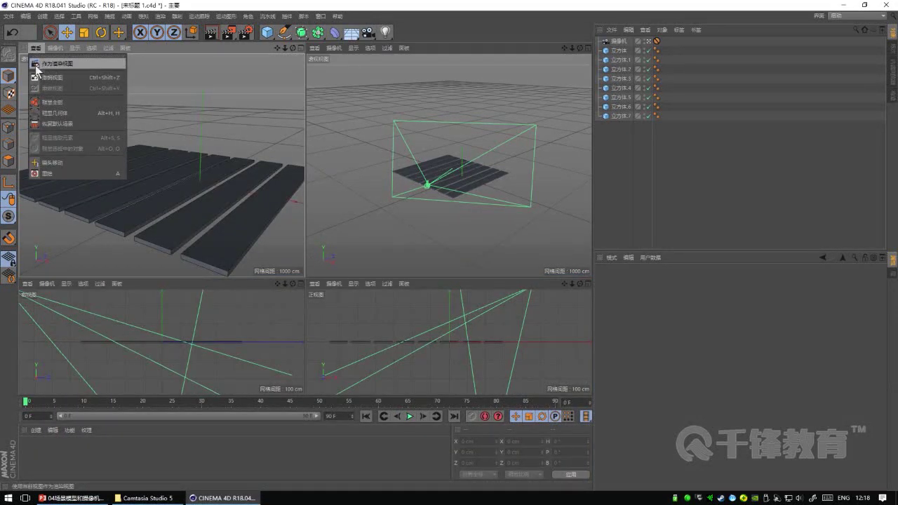
{"action": "left_click", "coordinate": [315, 48]}
{"action": "left_click", "coordinate": [315, 48]}
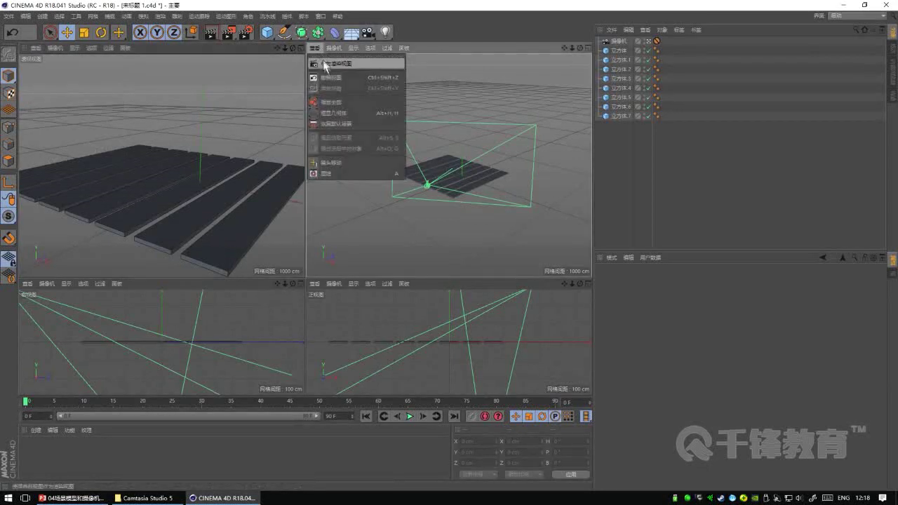
{"action": "left_click", "coordinate": [325, 64]}
{"action": "key", "text": "shift+r"}
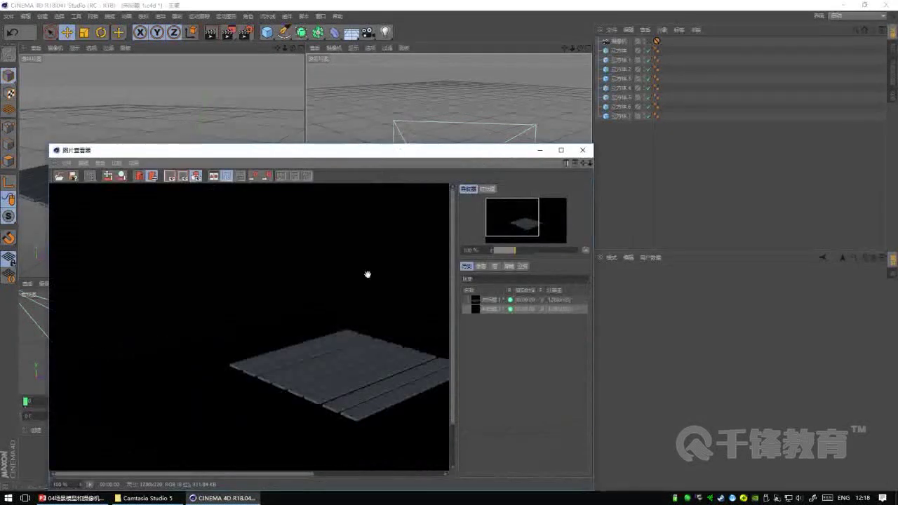
{"action": "left_click", "coordinate": [214, 91]}
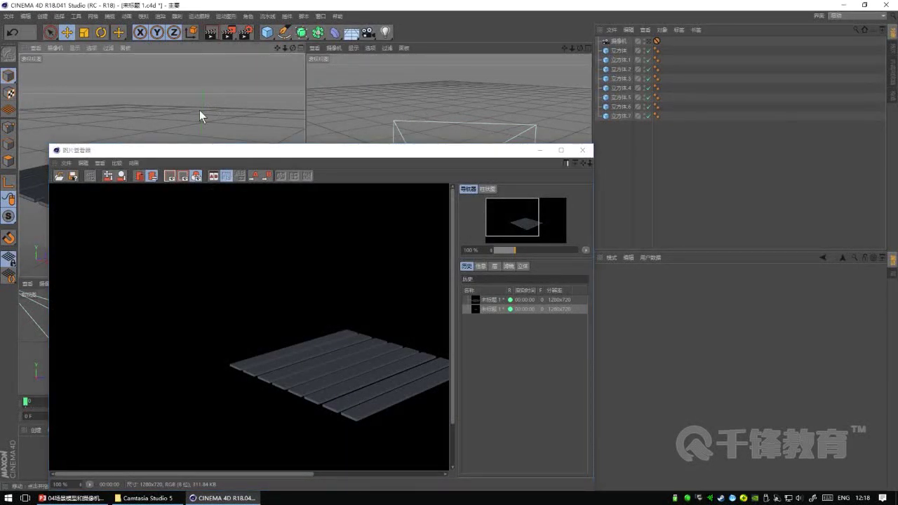
{"action": "left_click", "coordinate": [582, 149]}
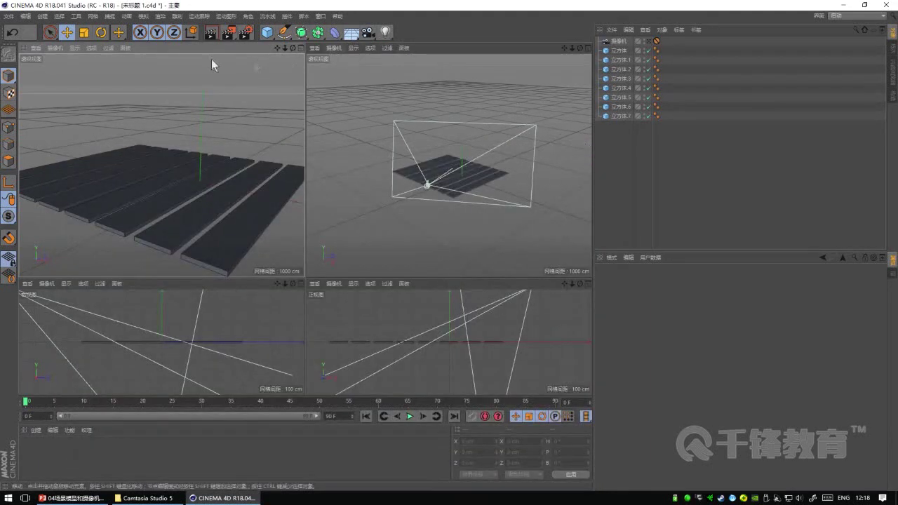
{"action": "left_click", "coordinate": [34, 48]}
{"action": "left_click", "coordinate": [64, 86]}
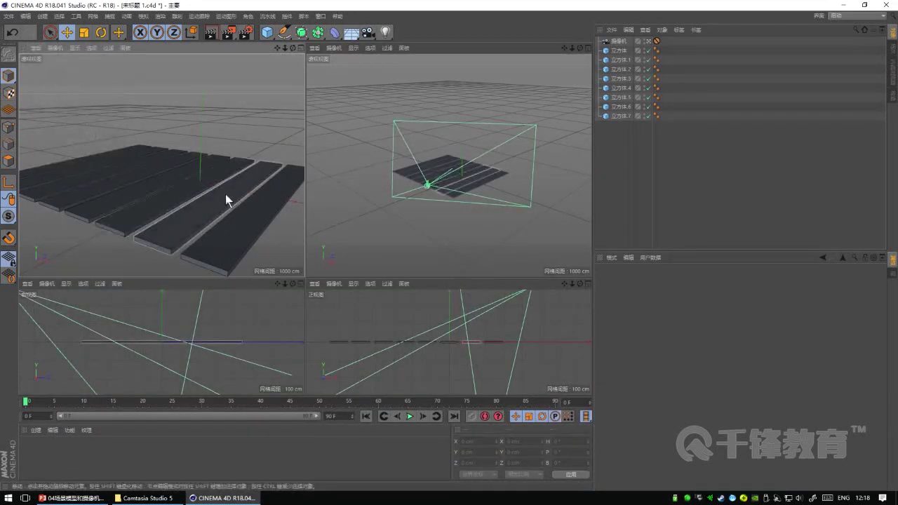
Step: Confirm the render output size is 1280 x 720, then switch to the four-view layout
{"action": "left_click", "coordinate": [300, 49]}
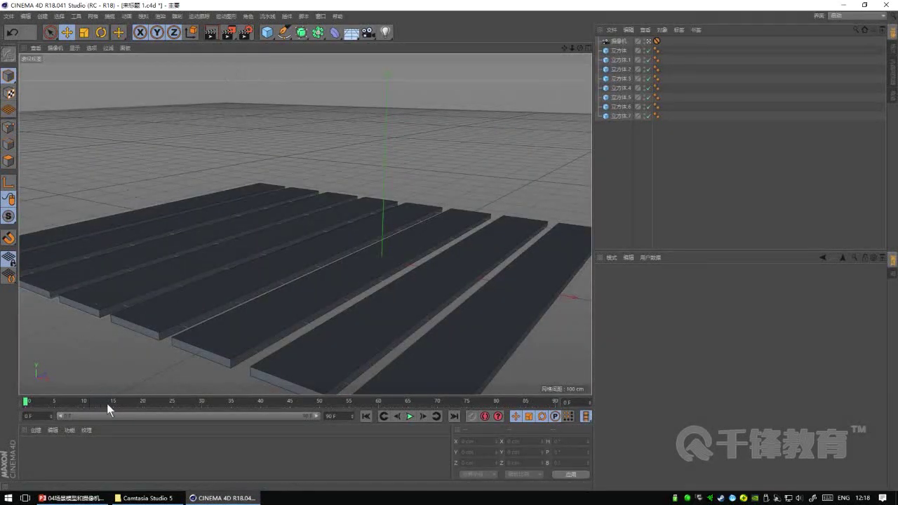
{"action": "left_click", "coordinate": [245, 33]}
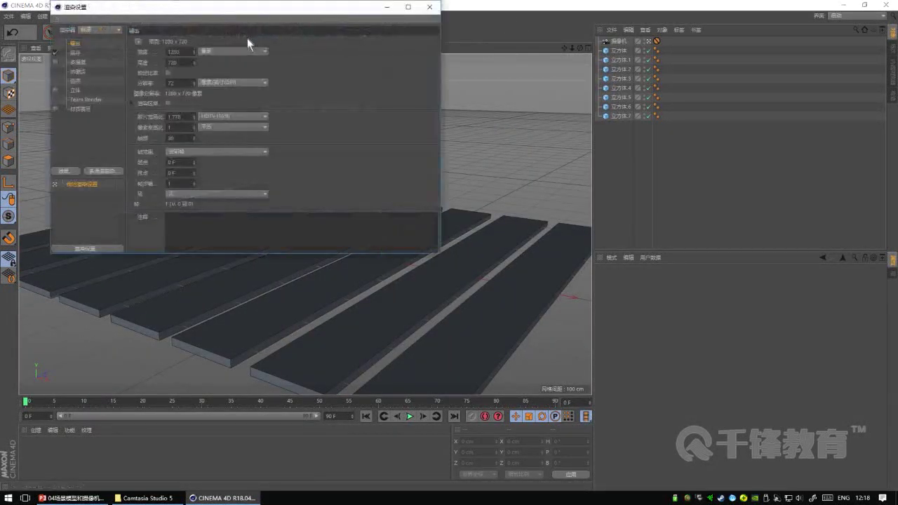
{"action": "mouse_move", "coordinate": [169, 10]}
{"action": "left_mouse_down"}
{"action": "mouse_move", "coordinate": [194, 70]}
{"action": "mouse_move", "coordinate": [225, 98]}
{"action": "left_mouse_up"}
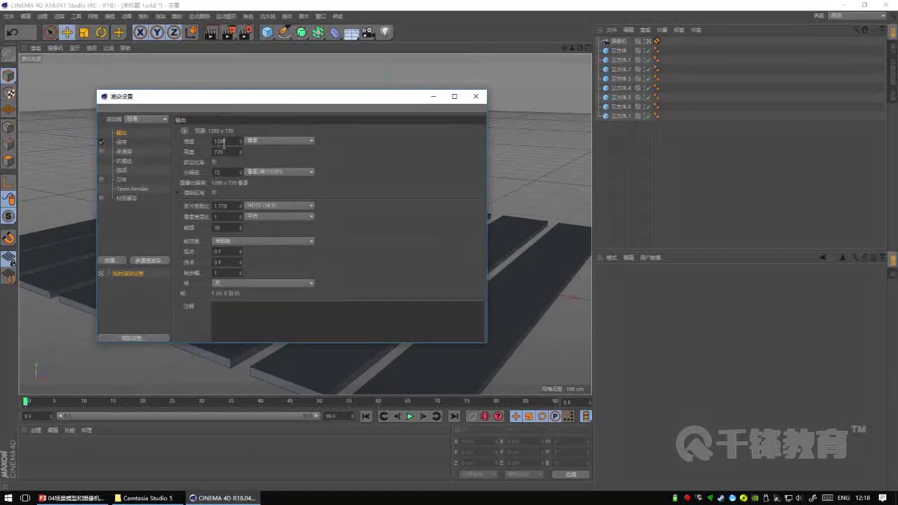
{"action": "left_click", "coordinate": [476, 97]}
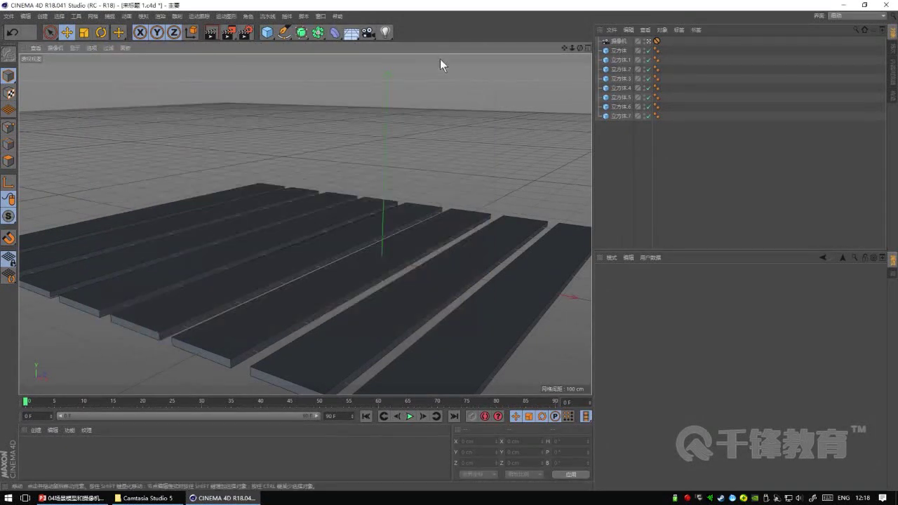
{"action": "left_click", "coordinate": [589, 47]}
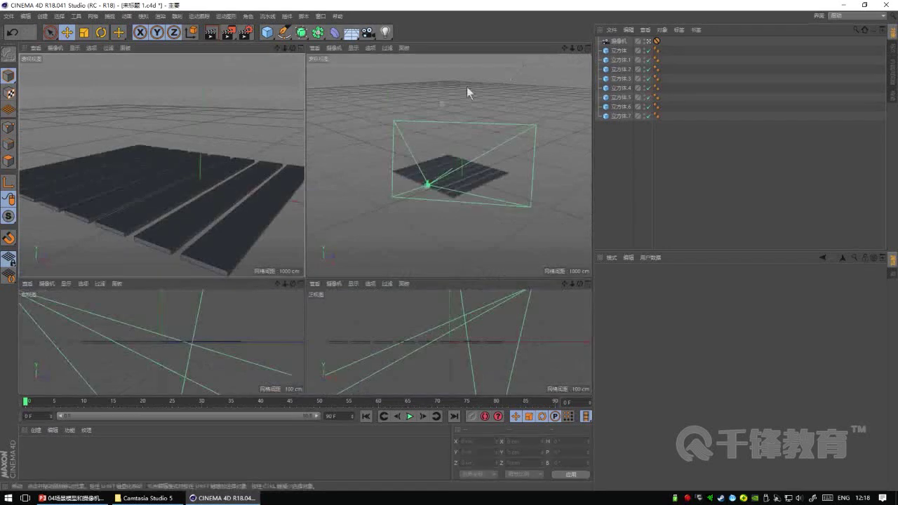
Step: Give the top two viewports more room and enlarge the perspective view's display settings panel
{"action": "mouse_move", "coordinate": [274, 278]}
{"action": "left_mouse_down"}
{"action": "mouse_move", "coordinate": [268, 321]}
{"action": "mouse_move", "coordinate": [257, 300]}
{"action": "left_mouse_up"}
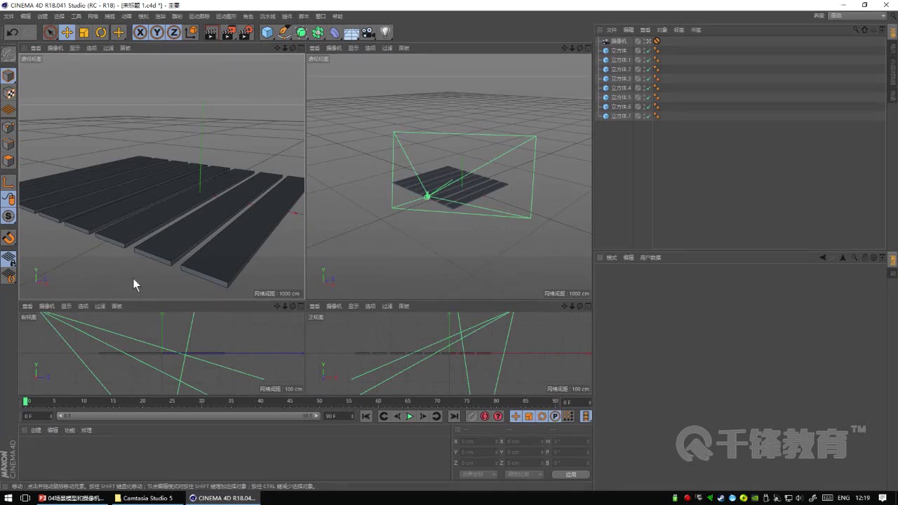
{"action": "key", "text": "shift+v"}
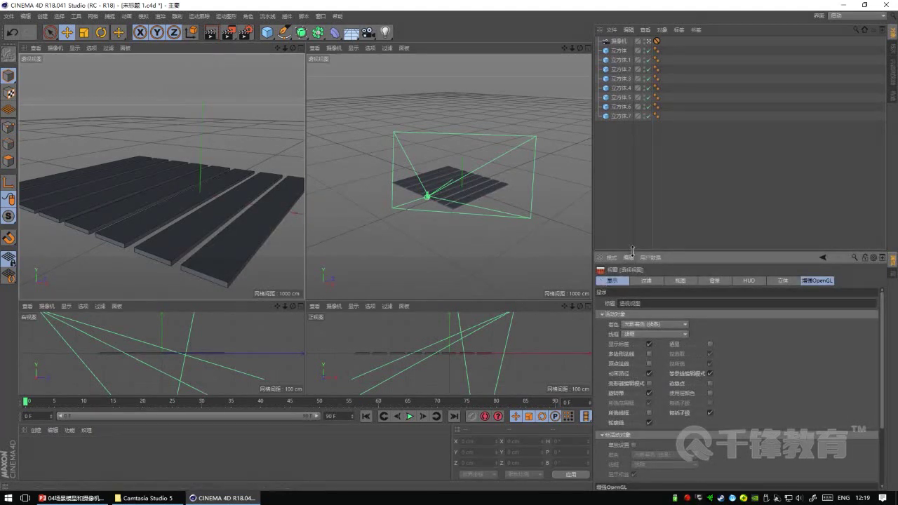
{"action": "left_click_drag", "start_coordinate": [633, 250], "coordinate": [647, 212]}
Step: Enable Tinted Border in the viewport View settings with 10% transparency
{"action": "left_click", "coordinate": [727, 237]}
{"action": "left_click", "coordinate": [694, 236]}
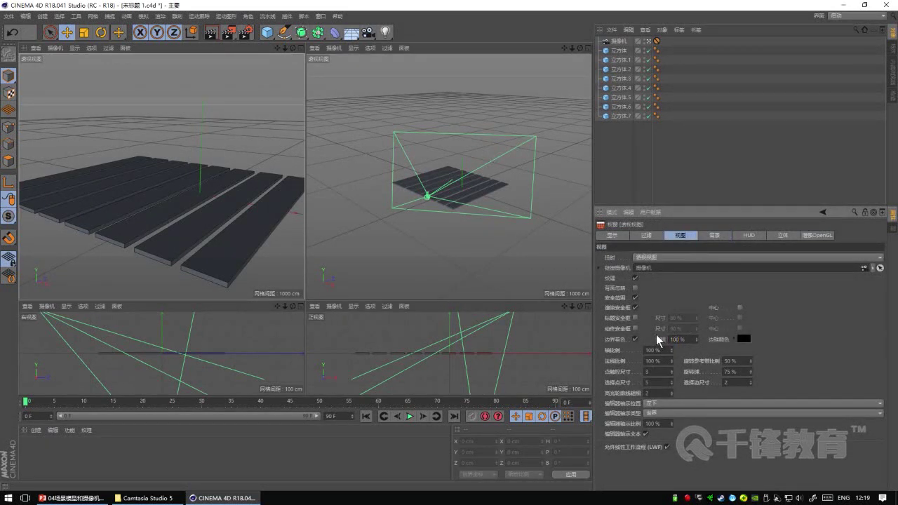
{"action": "left_click", "coordinate": [195, 255]}
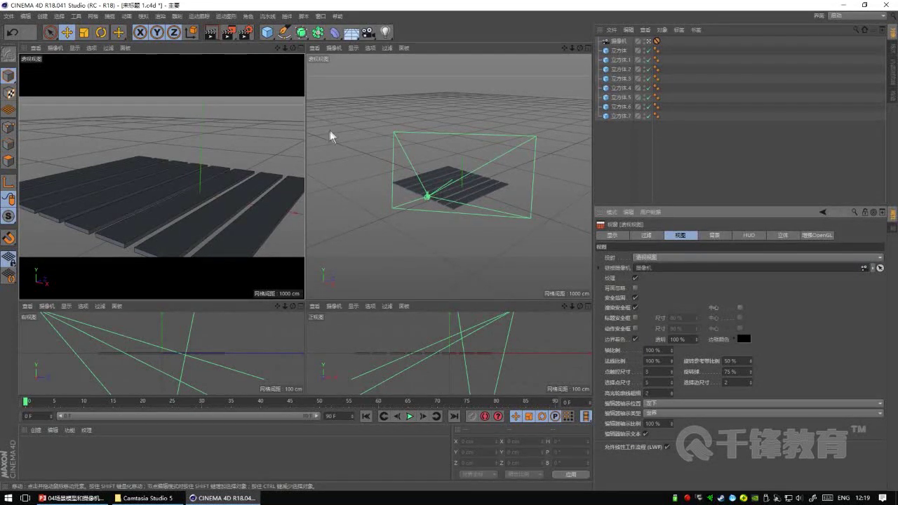
{"action": "key", "text": "BackSpace"}
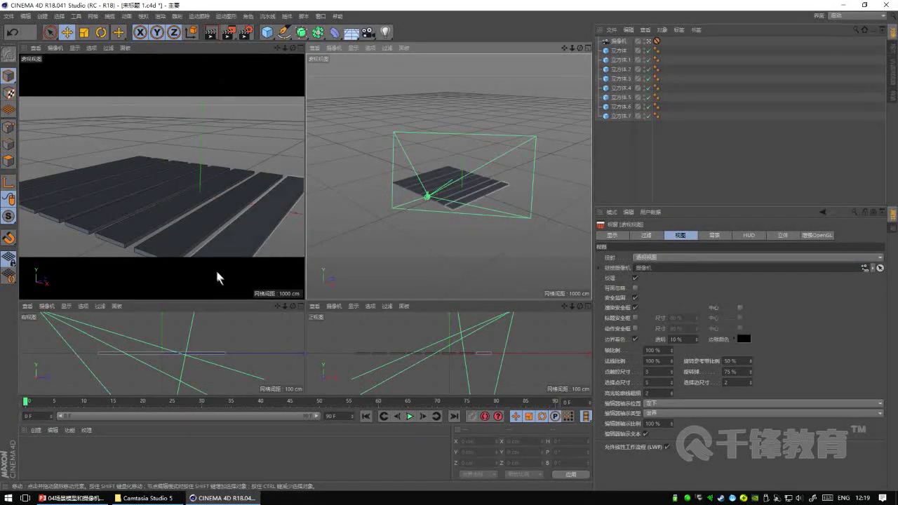
{"action": "left_click", "coordinate": [225, 353]}
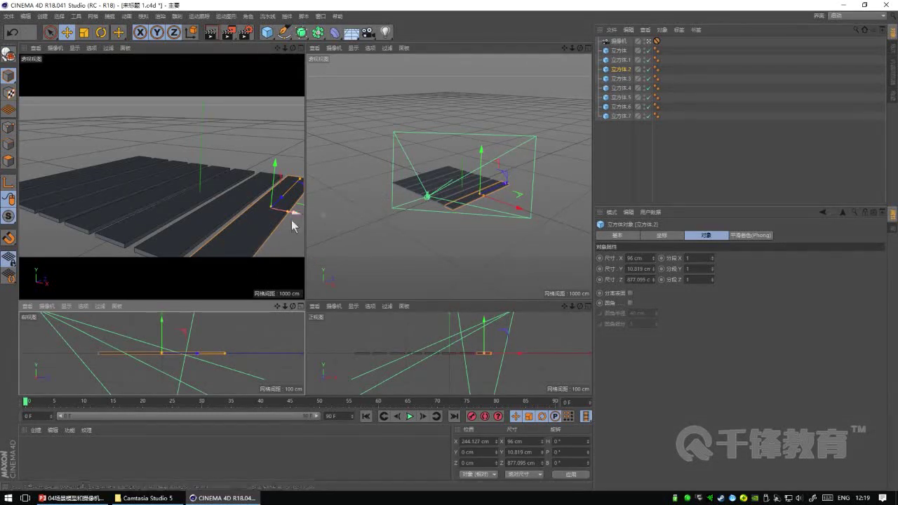
Step: Move two floor planks across the floor
{"action": "left_click_drag", "start_coordinate": [291, 220], "coordinate": [261, 257]}
{"action": "left_click_drag", "start_coordinate": [421, 227], "coordinate": [488, 222], "text": "alt"}
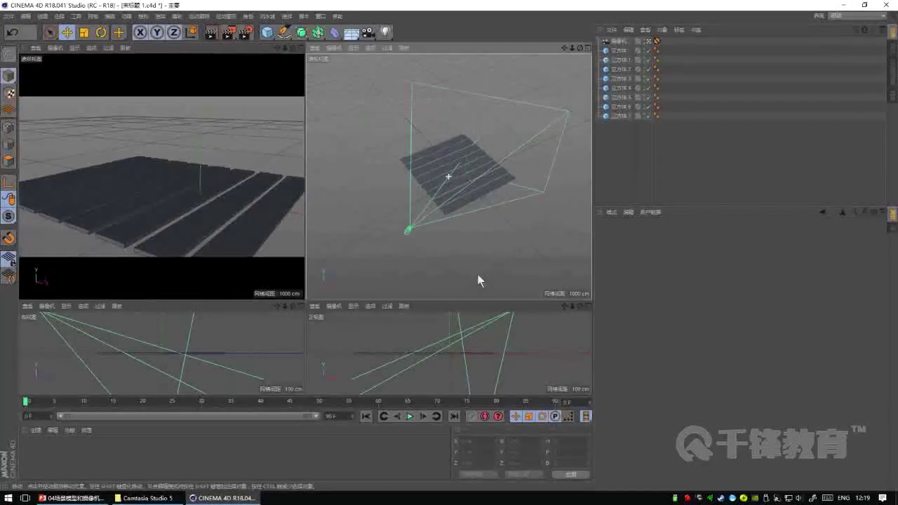
{"action": "scroll", "coordinate": [525, 170], "scroll_direction": "up", "scroll_amount": 3}
{"action": "scroll", "coordinate": [501, 188], "scroll_direction": "up", "scroll_amount": 3}
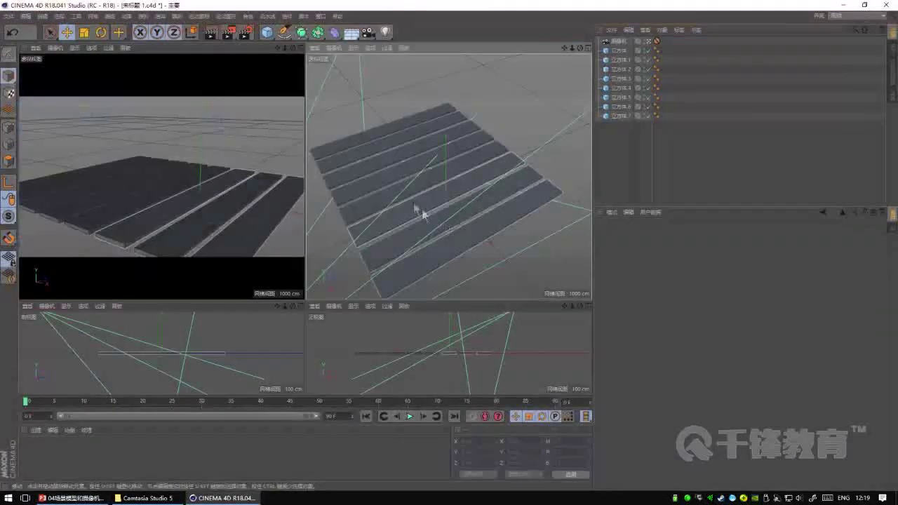
Step: Lengthen selected planks to about 1107 cm, stretching the other plank at both ends
{"action": "left_click", "coordinate": [370, 132]}
{"action": "left_click", "coordinate": [498, 196]}
{"action": "left_click", "coordinate": [501, 174], "text": "shift"}
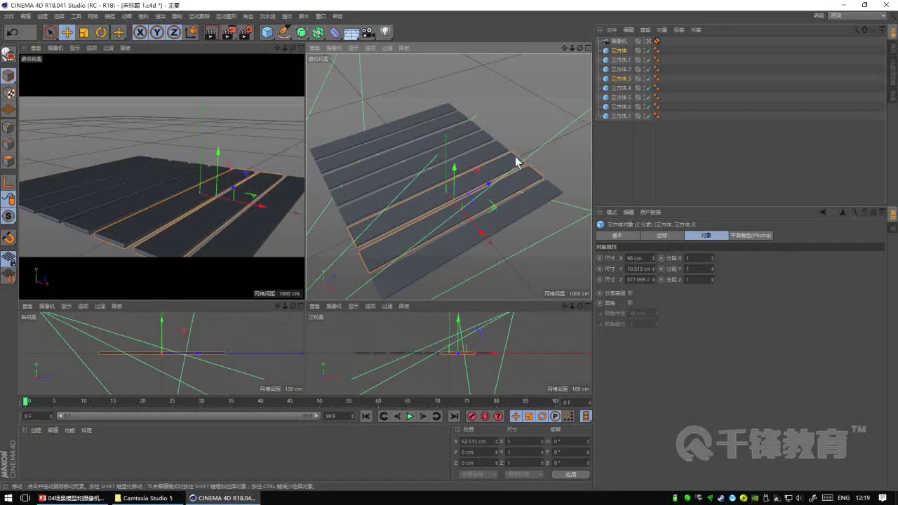
{"action": "left_click", "coordinate": [515, 157]}
{"action": "left_click_drag", "start_coordinate": [515, 157], "coordinate": [535, 159]}
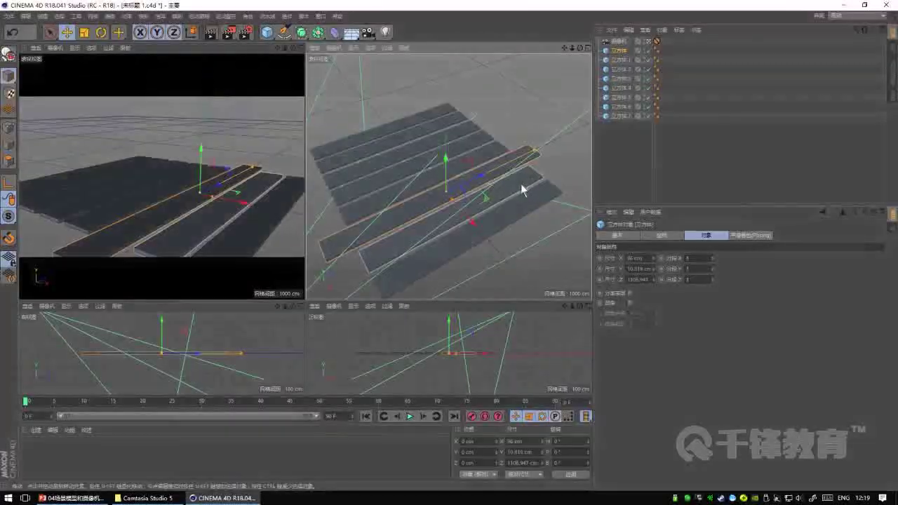
{"action": "left_click", "coordinate": [519, 184]}
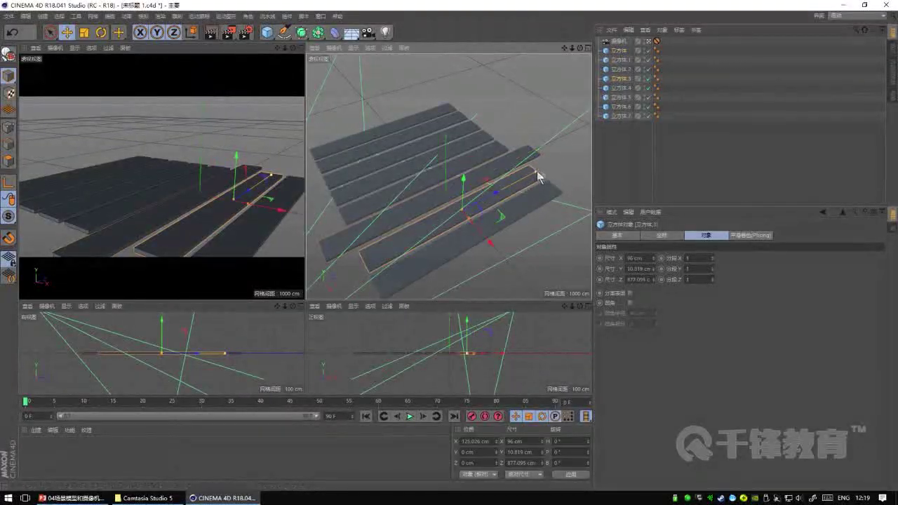
{"action": "left_click_drag", "start_coordinate": [537, 171], "coordinate": [559, 168]}
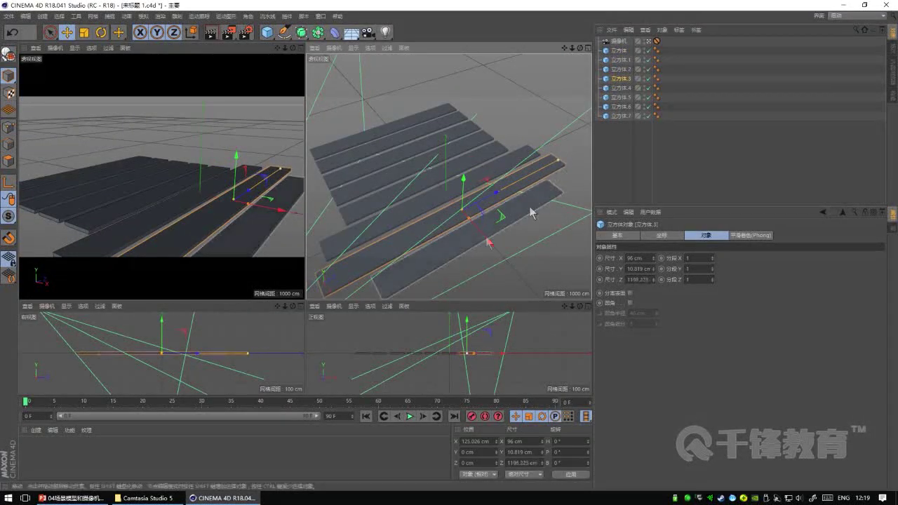
Step: Lengthen a neighbouring plank further, then undo the recent plank changes
{"action": "mouse_move", "coordinate": [530, 212]}
{"action": "left_mouse_down", "text": "alt"}
{"action": "mouse_move", "coordinate": [487, 144]}
{"action": "mouse_move", "coordinate": [463, 175]}
{"action": "left_mouse_up", "text": "alt"}
{"action": "left_click", "coordinate": [478, 164]}
{"action": "mouse_move", "coordinate": [515, 132]}
{"action": "left_mouse_down"}
{"action": "mouse_move", "coordinate": [526, 130]}
{"action": "mouse_move", "coordinate": [501, 135]}
{"action": "mouse_move", "coordinate": [528, 145]}
{"action": "left_mouse_up"}
{"action": "left_click", "coordinate": [492, 144]}
{"action": "key", "text": "ctrl+z"}
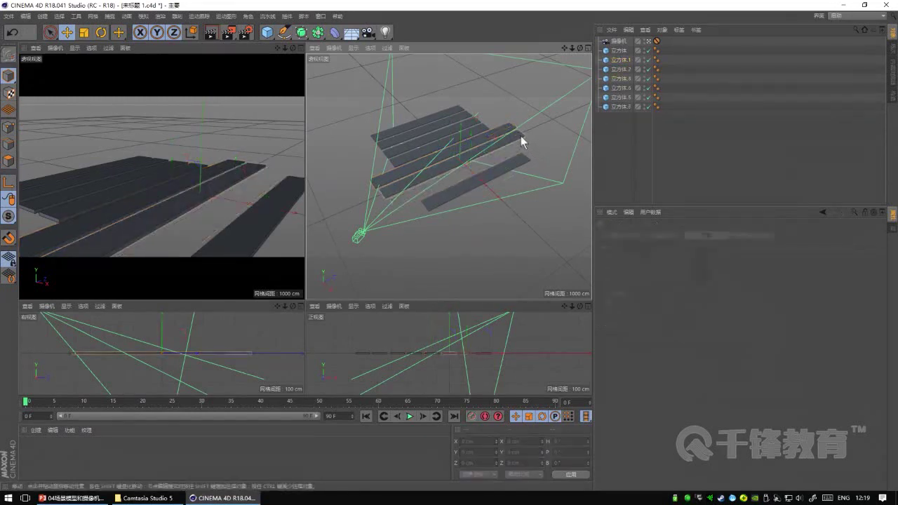
Step: Delete the leftover planks and place a copy of the remaining plank beside it
{"action": "left_click", "coordinate": [461, 143]}
{"action": "left_click", "coordinate": [417, 130], "text": "shift"}
{"action": "left_click_drag", "start_coordinate": [440, 149], "coordinate": [415, 134]}
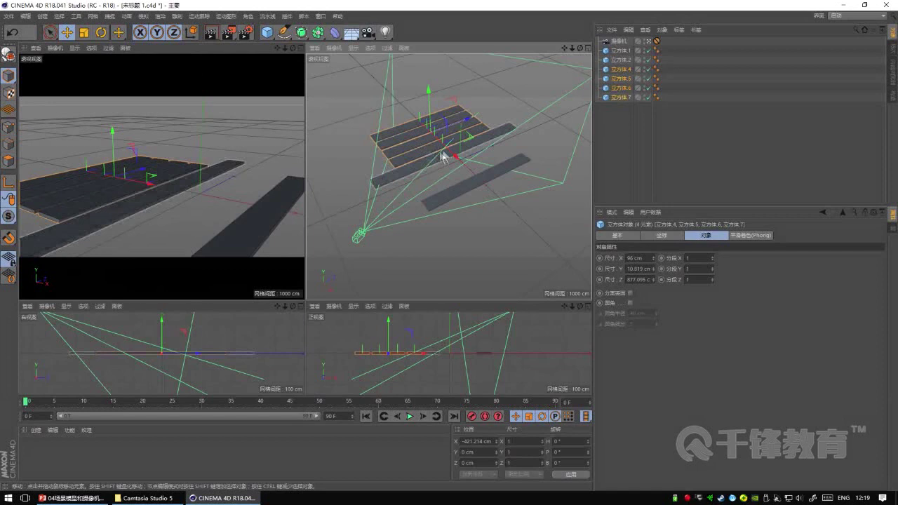
{"action": "key", "text": "Delete"}
{"action": "left_click", "coordinate": [495, 189]}
{"action": "key", "text": "Delete"}
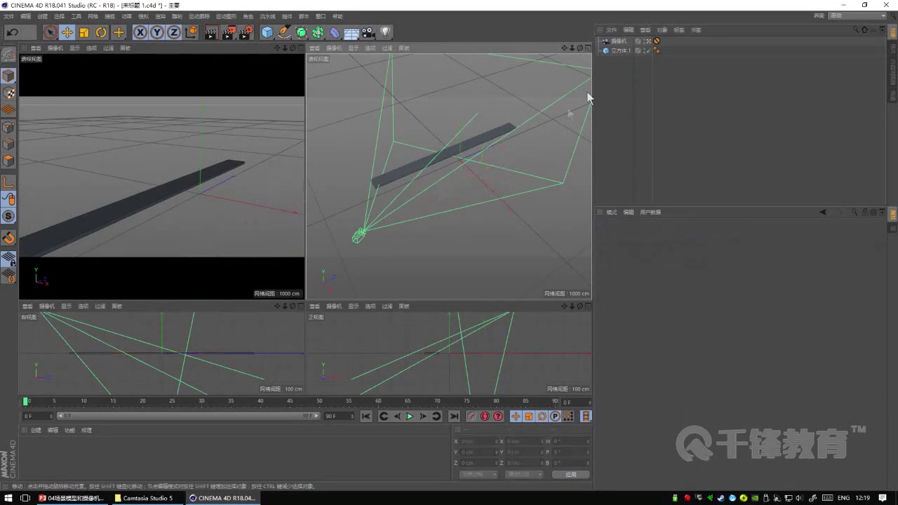
{"action": "left_click", "coordinate": [619, 52]}
{"action": "left_click_drag", "start_coordinate": [560, 103], "coordinate": [492, 179], "text": "alt"}
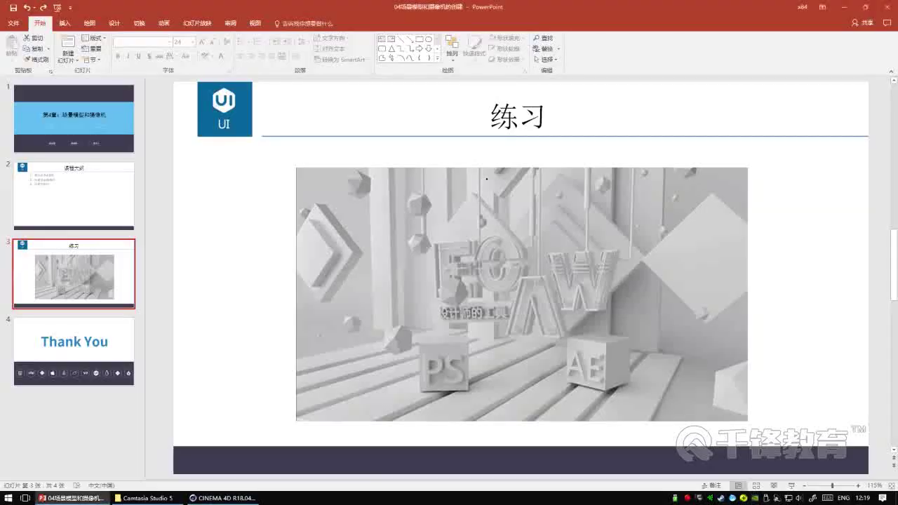
Step: Delete the extra plank and select the remaining one from a lower angle
{"action": "scroll", "coordinate": [461, 157], "scroll_direction": "up", "scroll_amount": 5}
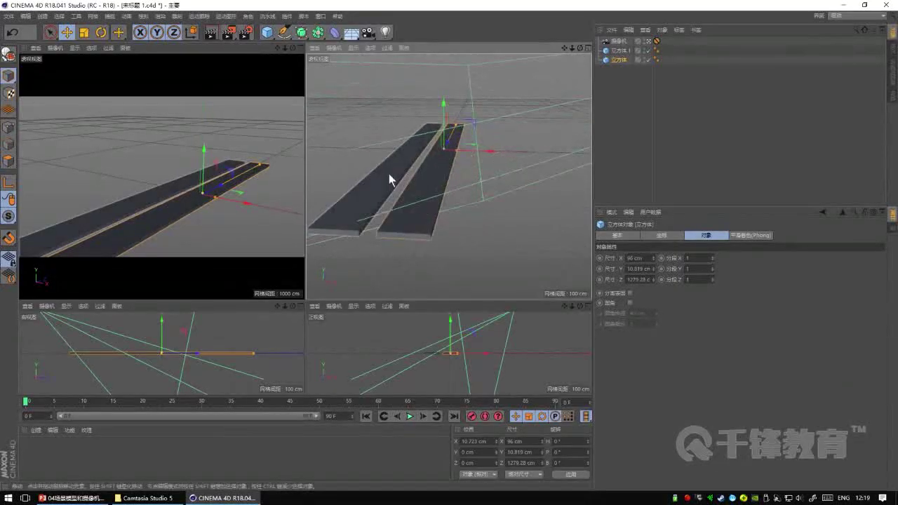
{"action": "key", "text": "Delete"}
{"action": "mouse_move", "coordinate": [403, 188]}
{"action": "left_mouse_down", "text": "alt"}
{"action": "mouse_move", "coordinate": [468, 169]}
{"action": "mouse_move", "coordinate": [402, 179]}
{"action": "mouse_move", "coordinate": [423, 194]}
{"action": "mouse_move", "coordinate": [502, 211]}
{"action": "mouse_move", "coordinate": [407, 209]}
{"action": "mouse_move", "coordinate": [568, 136]}
{"action": "left_mouse_up", "text": "alt"}
{"action": "left_click", "coordinate": [414, 189]}
{"action": "scroll", "coordinate": [411, 200], "scroll_direction": "down", "scroll_amount": 5}
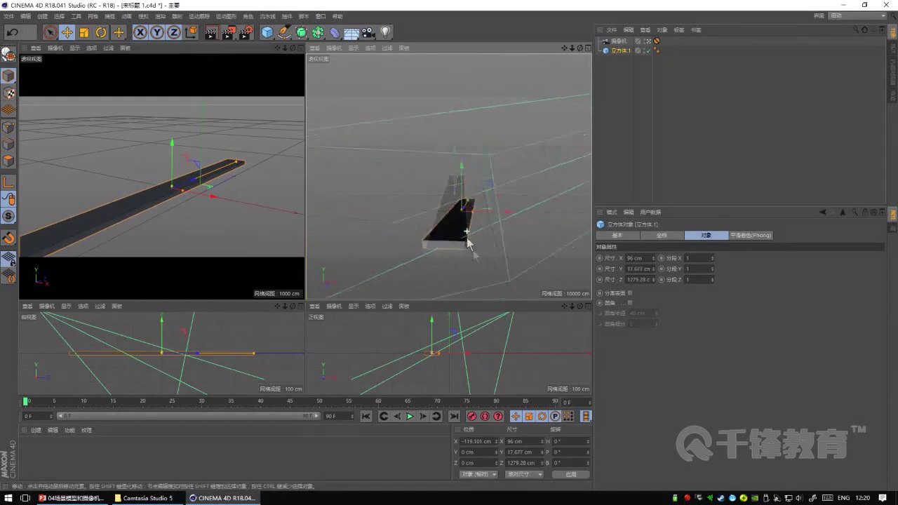
Step: Duplicate the plank into four laid side by side
{"action": "left_click_drag", "start_coordinate": [620, 51], "coordinate": [621, 60], "text": "ctrl"}
{"action": "left_click_drag", "start_coordinate": [425, 175], "coordinate": [459, 181]}
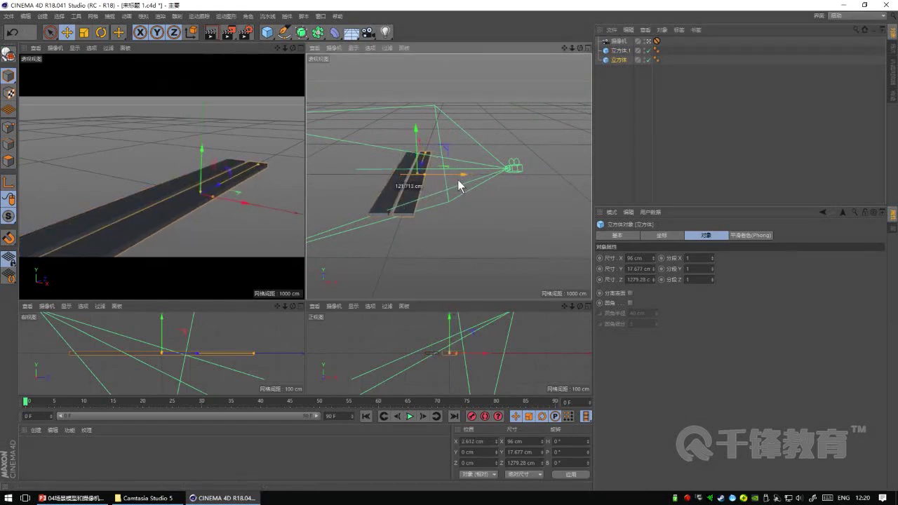
{"action": "left_click", "coordinate": [618, 50], "text": "shift"}
{"action": "left_click_drag", "start_coordinate": [619, 56], "coordinate": [623, 69], "text": "ctrl"}
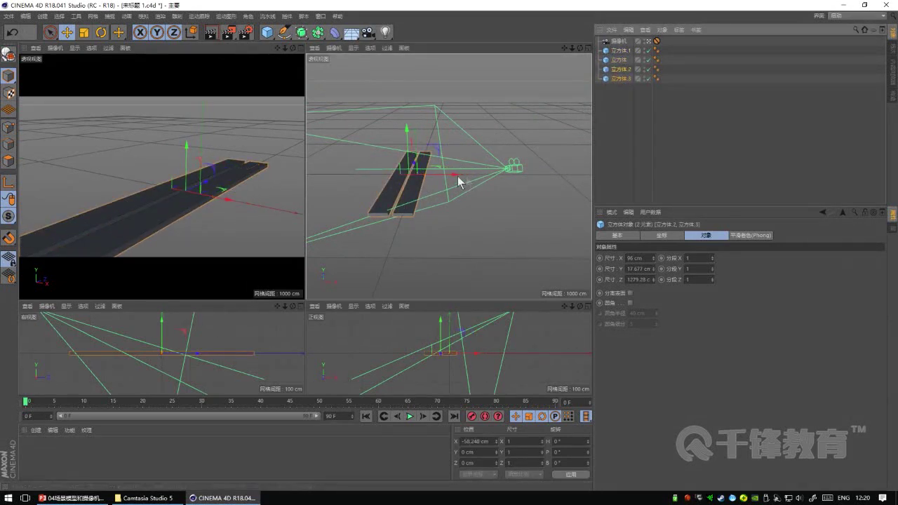
{"action": "left_click_drag", "start_coordinate": [458, 176], "coordinate": [492, 179]}
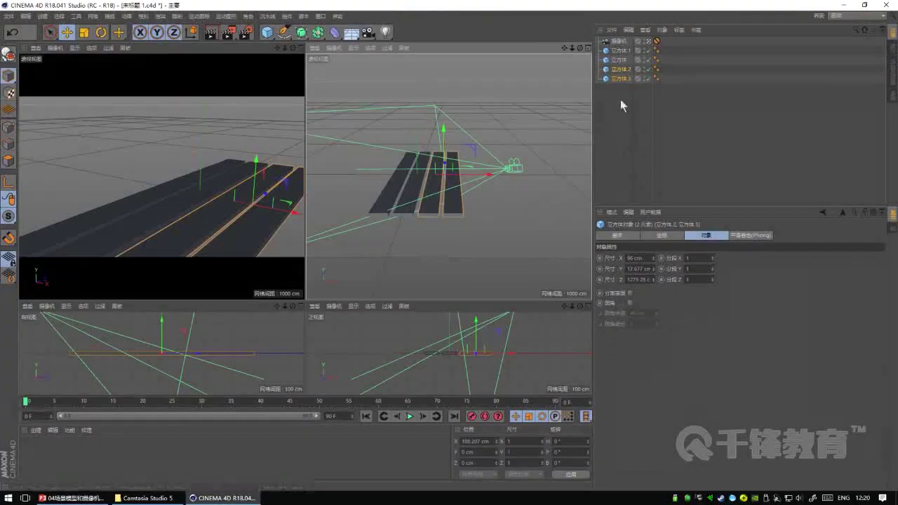
Step: Copy the four planks, excluding the camera, to make eight planks side by side
{"action": "key", "text": "ctrl+a"}
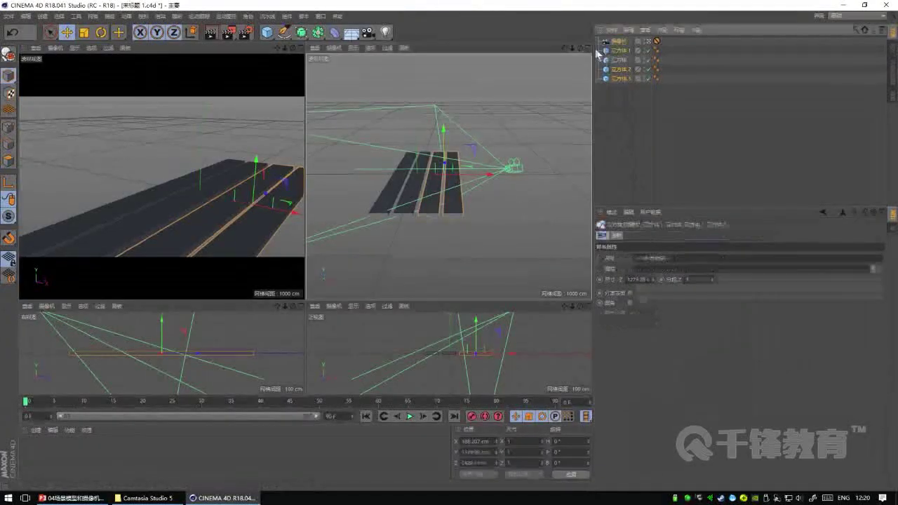
{"action": "left_click_drag", "start_coordinate": [629, 94], "coordinate": [601, 49]}
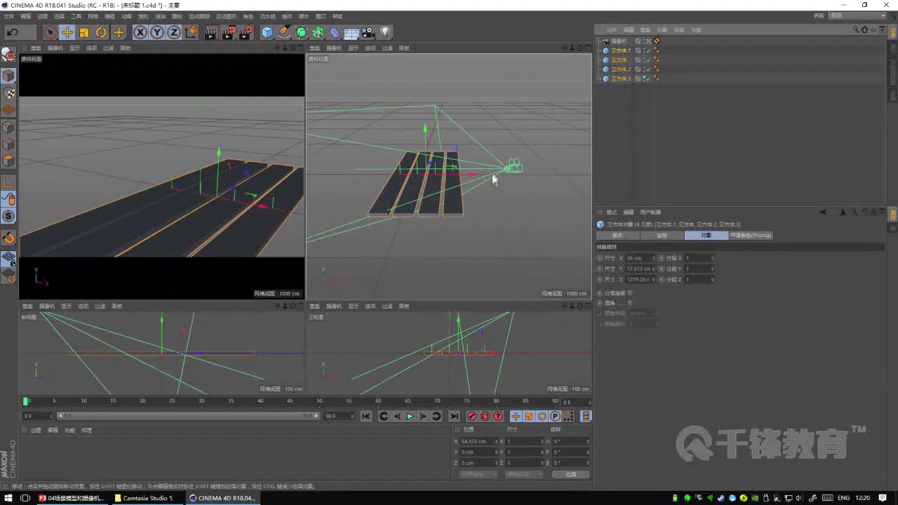
{"action": "left_click_drag", "start_coordinate": [493, 179], "coordinate": [457, 176]}
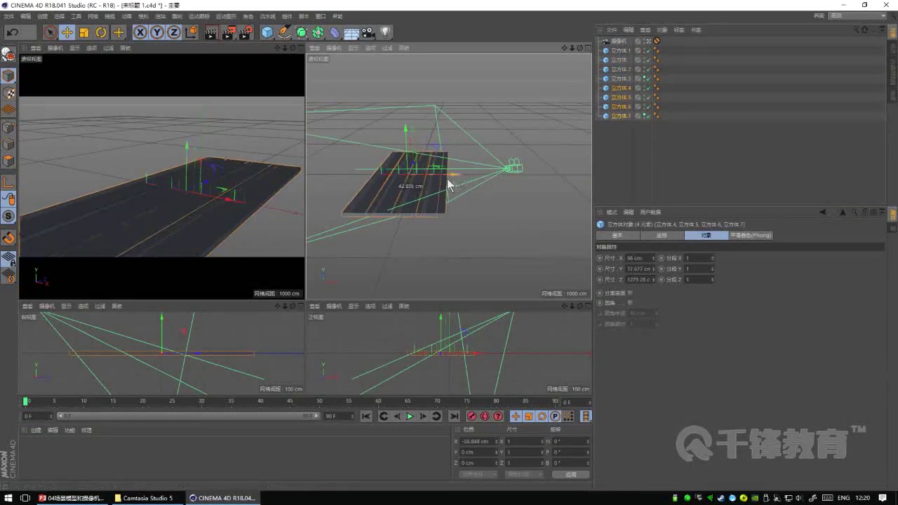
{"action": "left_click_drag", "start_coordinate": [447, 179], "coordinate": [382, 179]}
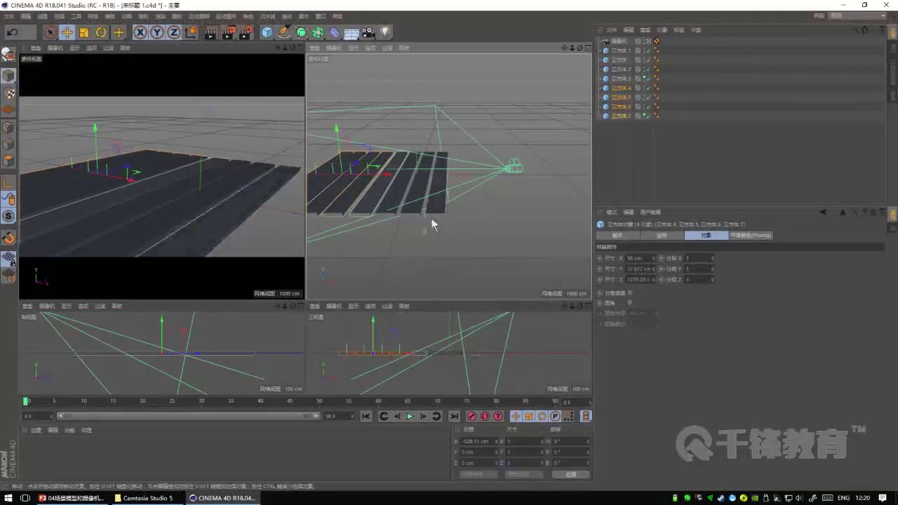
Step: Switch to one large perspective view and shift all eight planks along X
{"action": "left_click", "coordinate": [314, 79]}
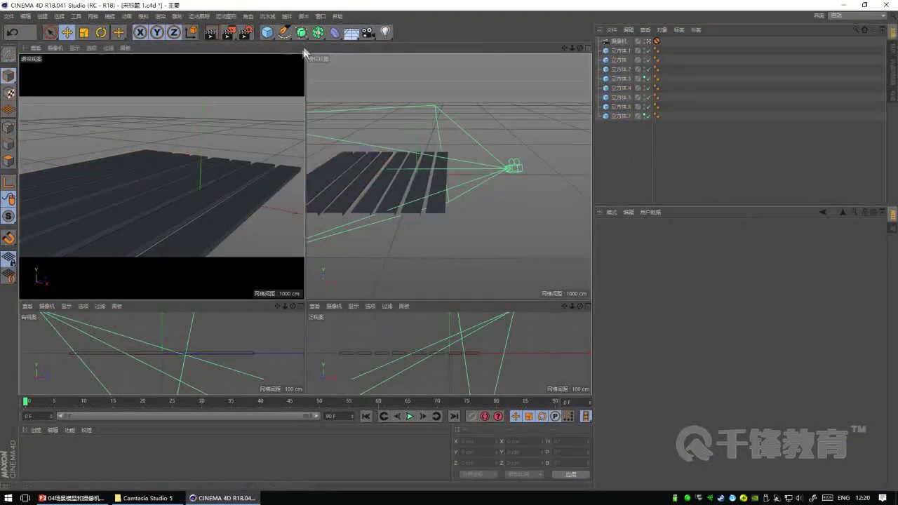
{"action": "key", "text": "F1"}
{"action": "left_click_drag", "start_coordinate": [617, 120], "coordinate": [595, 46]}
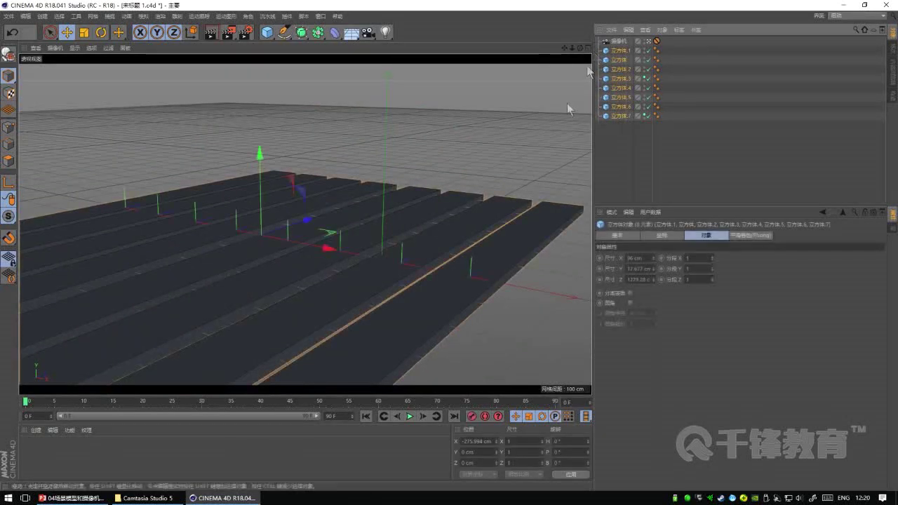
{"action": "left_click_drag", "start_coordinate": [328, 247], "coordinate": [344, 251]}
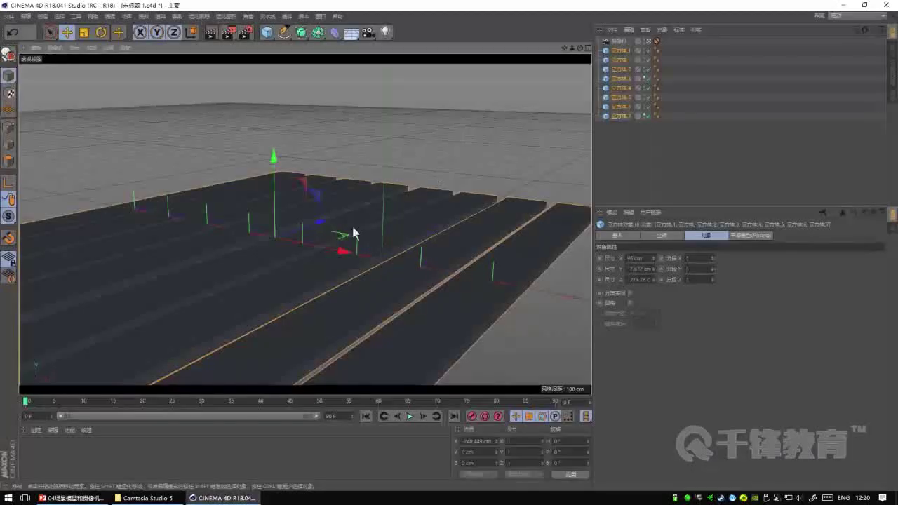
Step: Shift the floor further left, group its eight planks with Alt+G, and name the null 地面
{"action": "left_click_drag", "start_coordinate": [319, 234], "coordinate": [271, 253]}
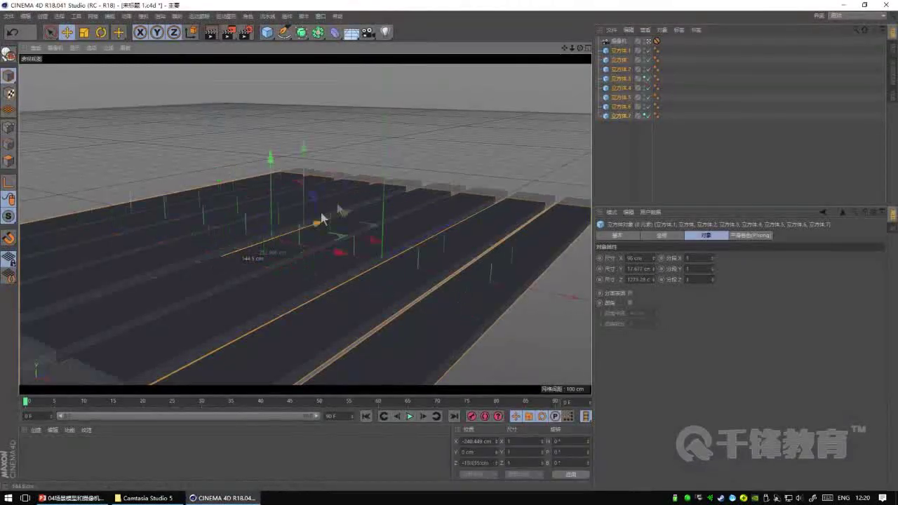
{"action": "key", "text": "alt+g"}
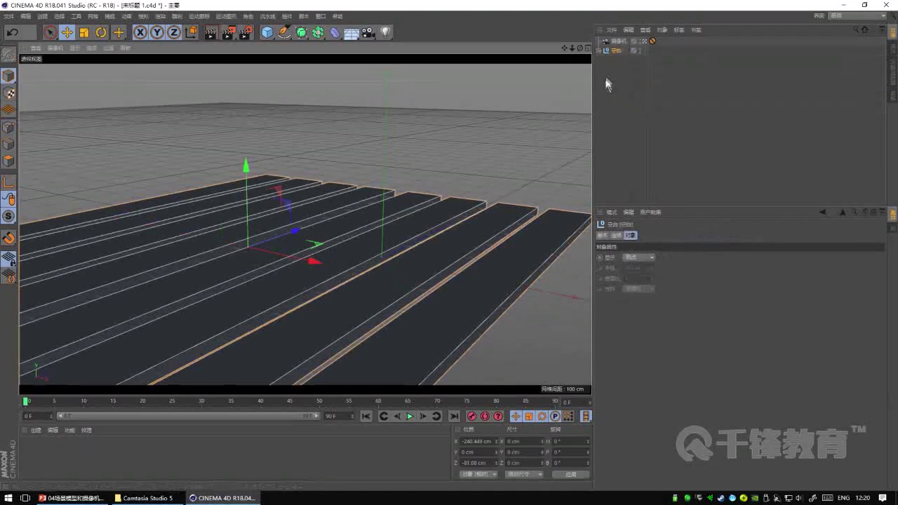
{"action": "double_click", "coordinate": [618, 50]}
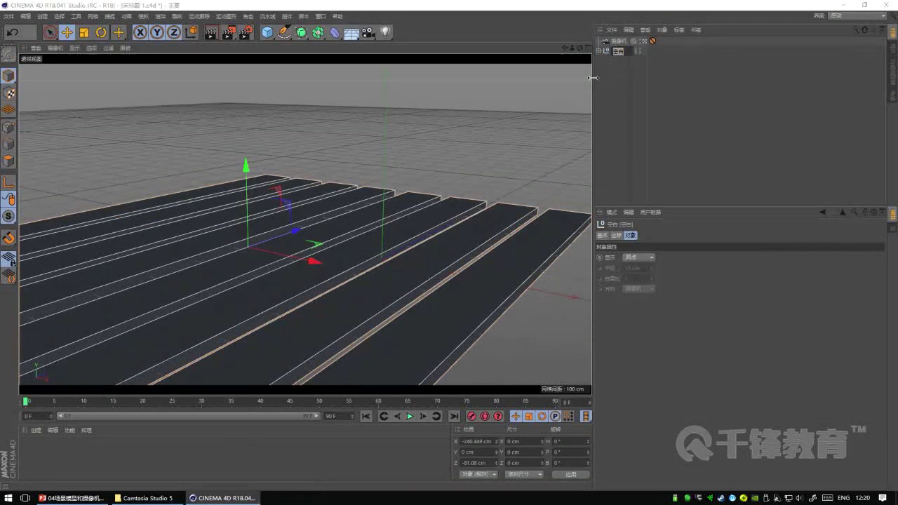
{"action": "key", "text": "ctrl+shift"}
{"action": "type", "text": "地面"}
{"action": "key", "text": "Return"}
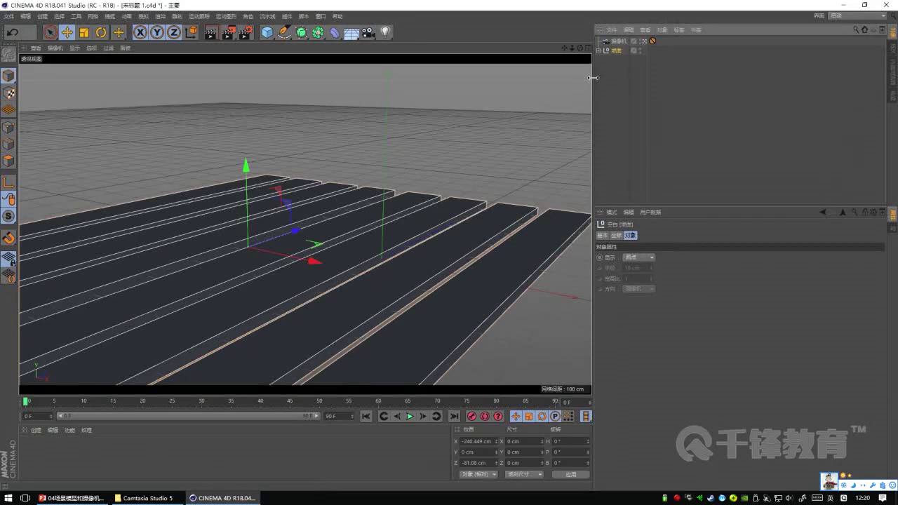
{"action": "key", "text": "alt+Tab"}
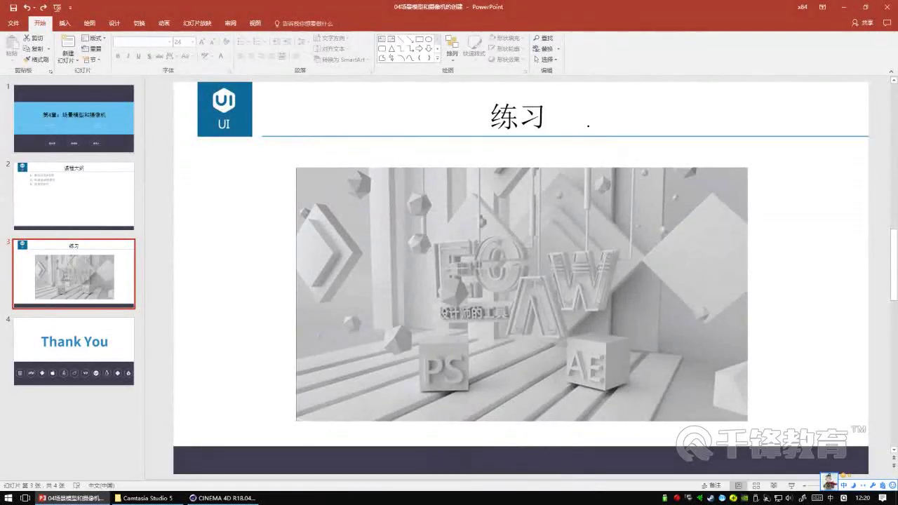
Step: Select plank 立方体.5 outside the collapsed 地面 group and rotate its pitch to -90° in four views
{"action": "key", "text": "alt+Tab"}
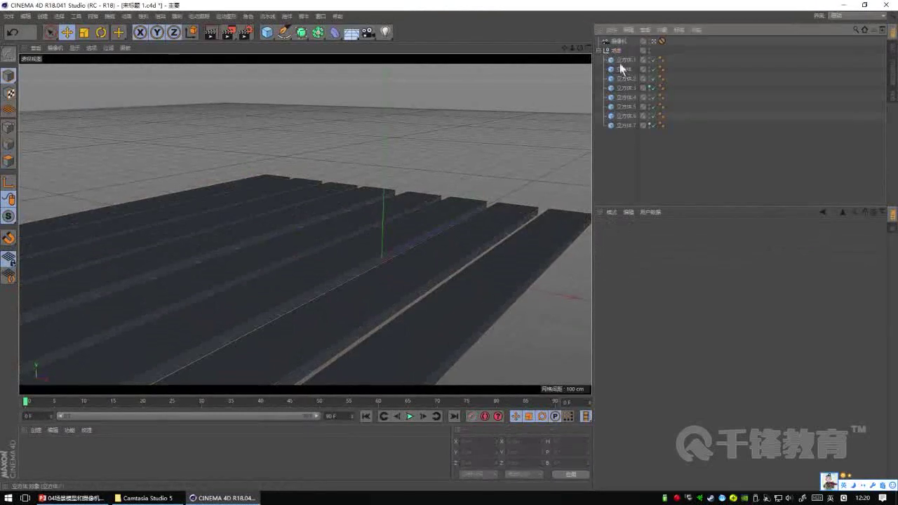
{"action": "left_click", "coordinate": [621, 106]}
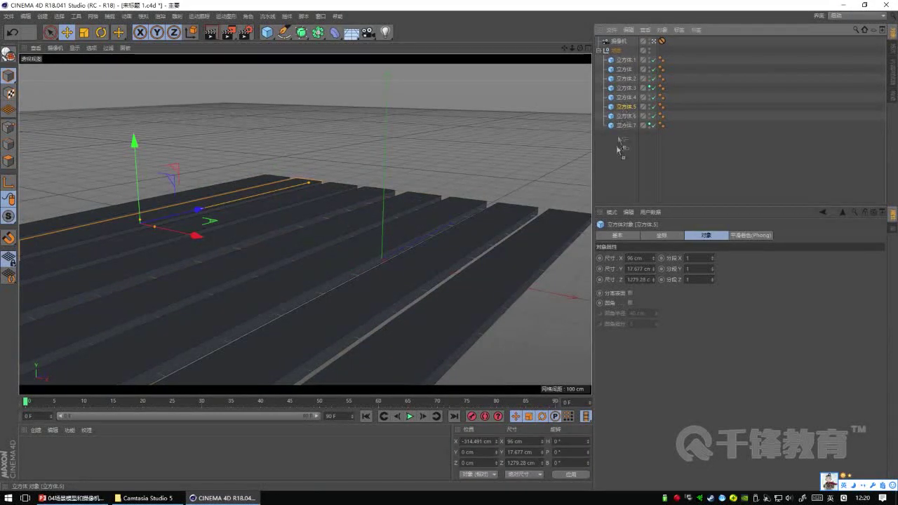
{"action": "left_click", "coordinate": [599, 51]}
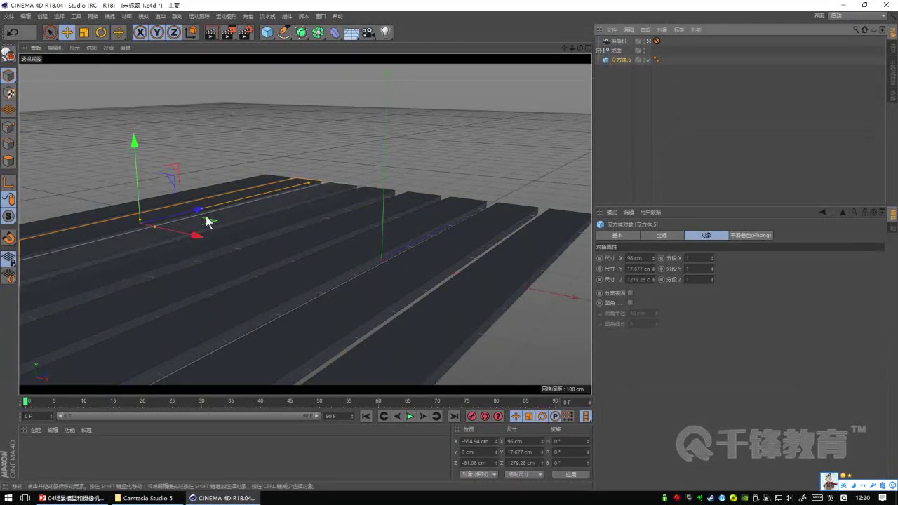
{"action": "left_click", "coordinate": [589, 48]}
{"action": "mouse_move", "coordinate": [359, 182]}
{"action": "left_mouse_down", "text": "alt"}
{"action": "mouse_move", "coordinate": [435, 179]}
{"action": "mouse_move", "coordinate": [365, 150]}
{"action": "mouse_move", "coordinate": [399, 124]}
{"action": "mouse_move", "coordinate": [396, 161]}
{"action": "left_mouse_up", "text": "alt"}
{"action": "key", "text": "r"}
{"action": "key", "text": "e"}
{"action": "key", "text": "shift"}
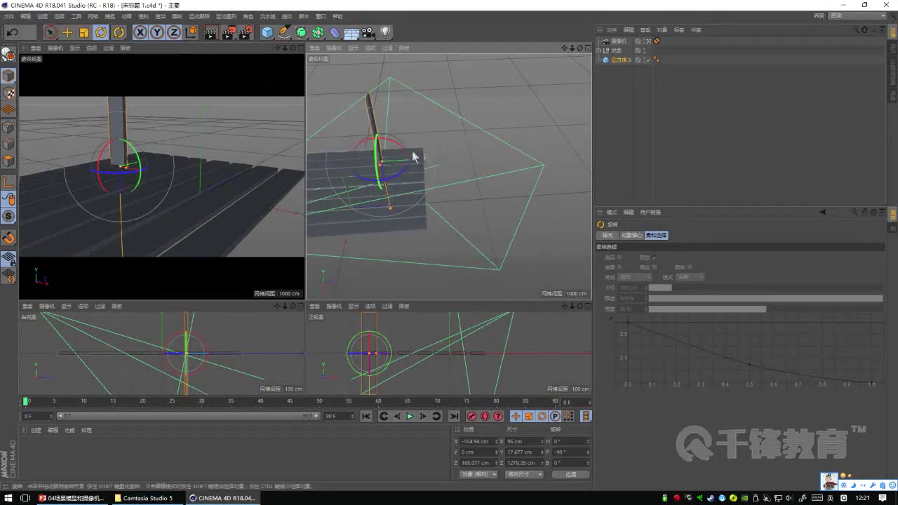
Step: Move the upright plank along Z to the far end of the floor
{"action": "key", "text": "e"}
{"action": "left_click_drag", "start_coordinate": [411, 195], "coordinate": [422, 144], "text": "alt"}
{"action": "left_click_drag", "start_coordinate": [437, 181], "coordinate": [484, 184]}
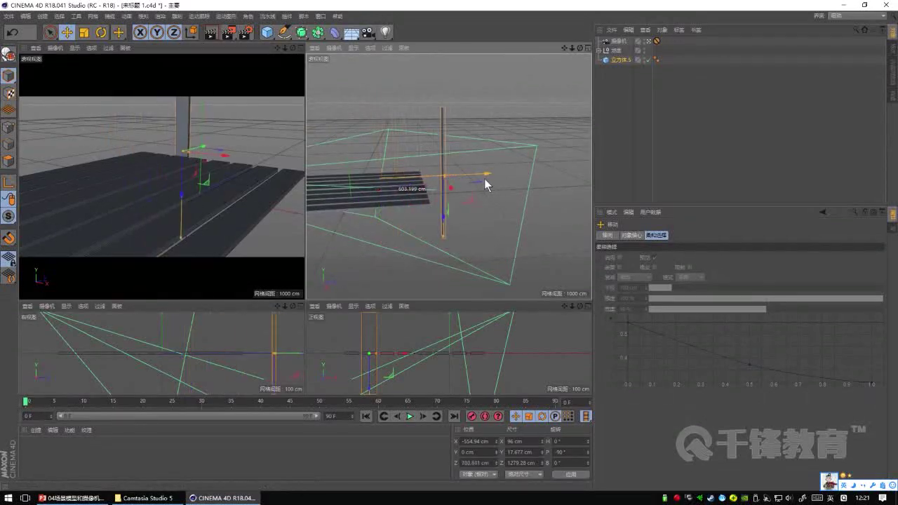
{"action": "key", "text": "alt+Tab"}
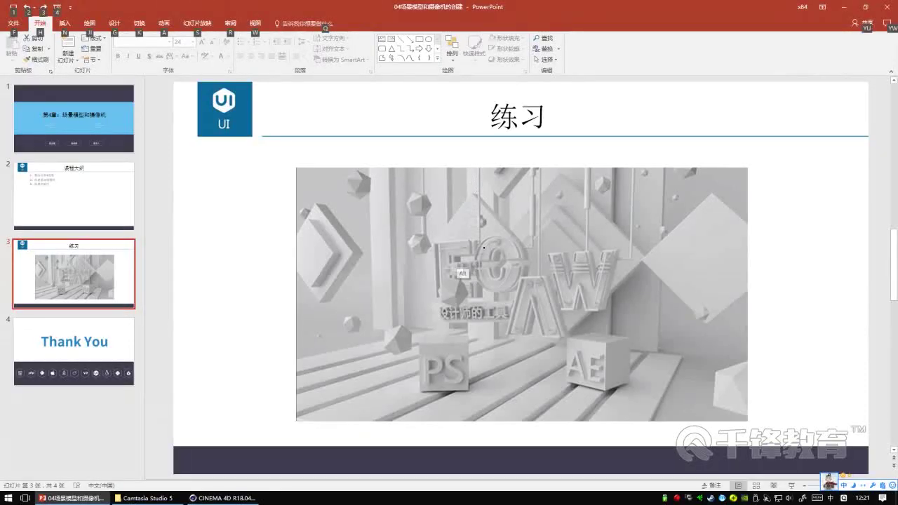
{"action": "key", "text": "alt+Tab"}
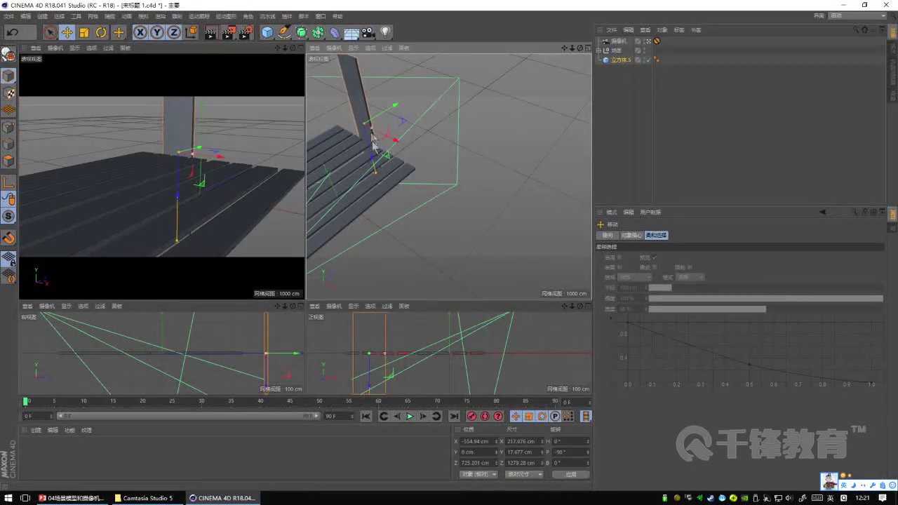
Step: Fine-tune the pillar's position at the floor's end against the reference slide
{"action": "left_click_drag", "start_coordinate": [372, 144], "coordinate": [369, 131], "text": "alt"}
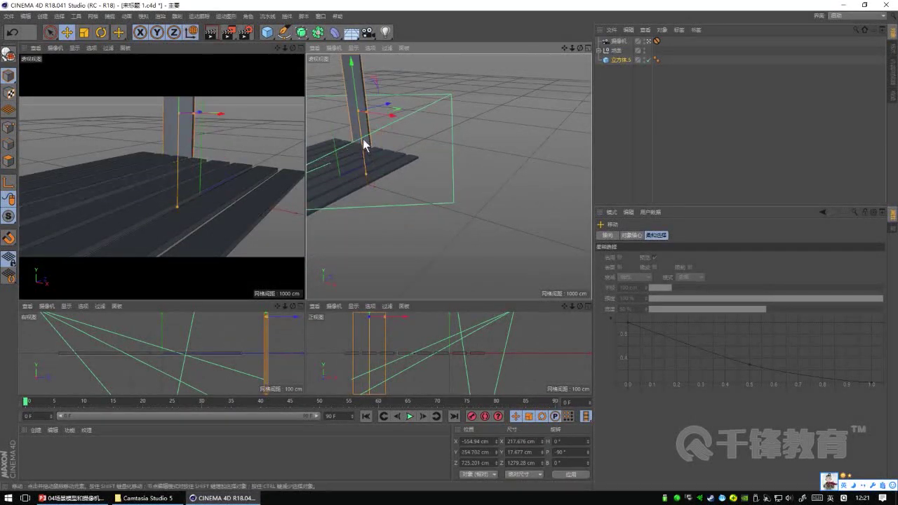
{"action": "key", "text": "alt+Tab"}
{"action": "key", "text": "alt+Tab"}
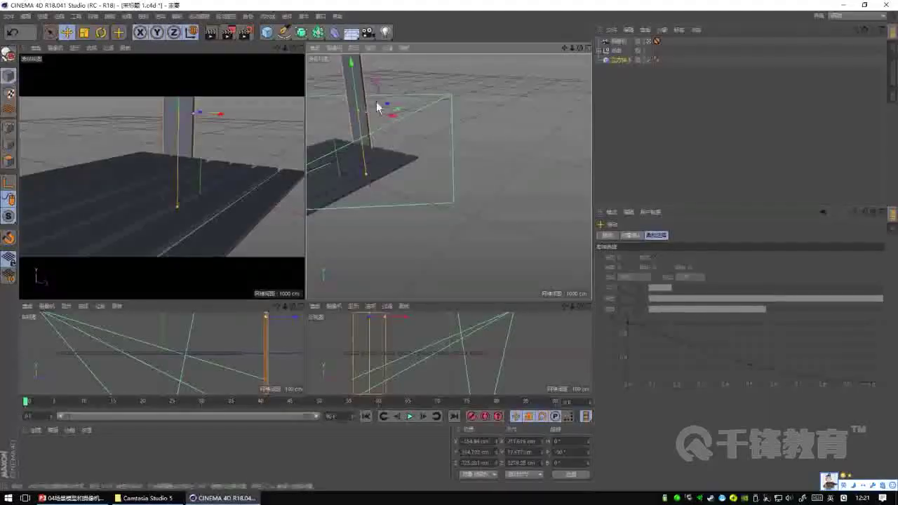
{"action": "left_click_drag", "start_coordinate": [376, 109], "coordinate": [366, 111]}
{"action": "key", "text": "alt+Tab"}
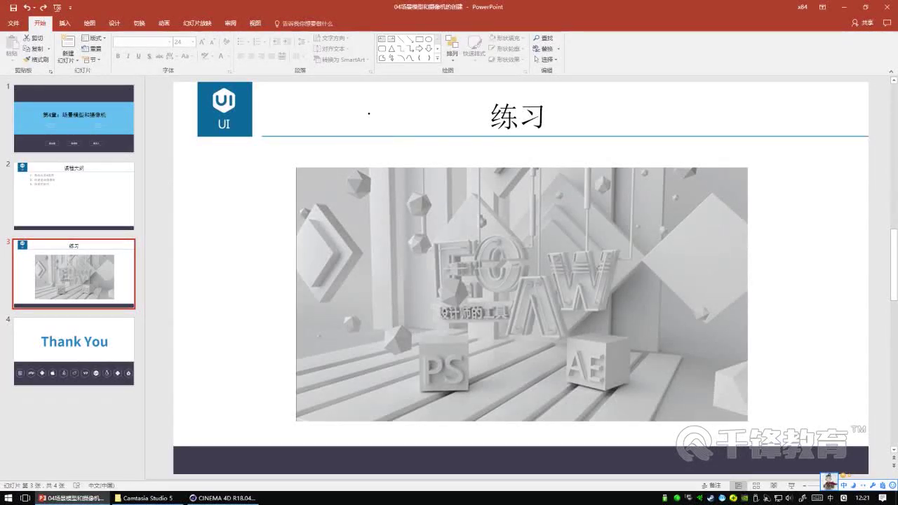
{"action": "key", "text": "alt+Tab"}
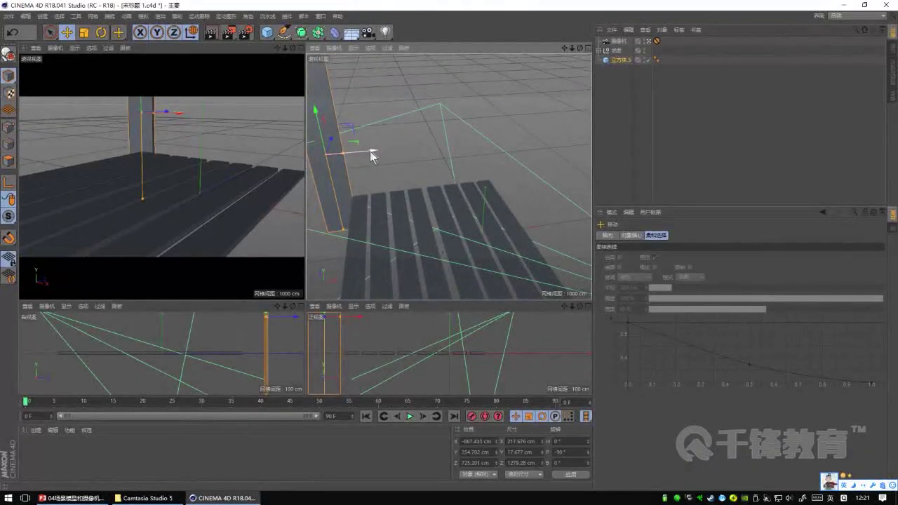
{"action": "left_click_drag", "start_coordinate": [370, 151], "coordinate": [352, 149]}
{"action": "key", "text": "alt+Tab"}
{"action": "key", "text": "alt+Tab"}
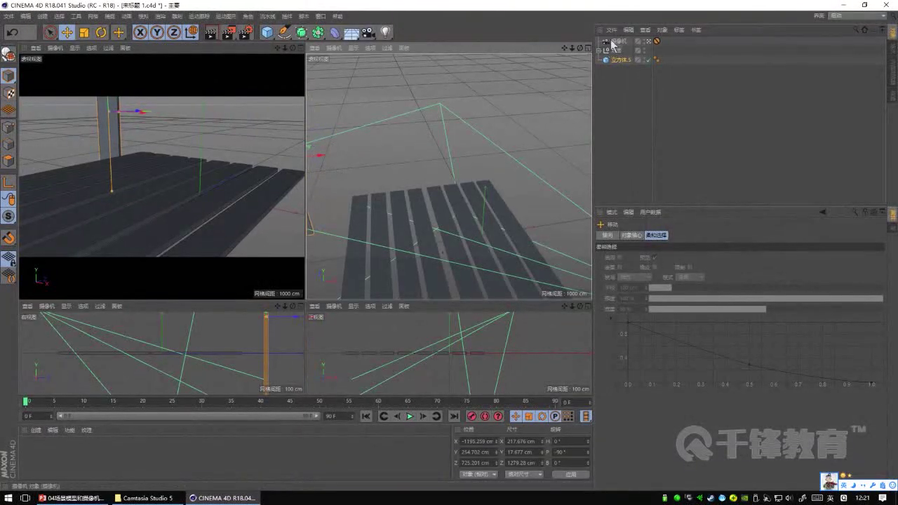
Step: Duplicate the pillar and move the copy into place beside the first
{"action": "key", "text": "ctrl+v"}
{"action": "left_click_drag", "start_coordinate": [358, 155], "coordinate": [403, 164]}
{"action": "key", "text": "alt+Tab"}
{"action": "key", "text": "alt+Tab"}
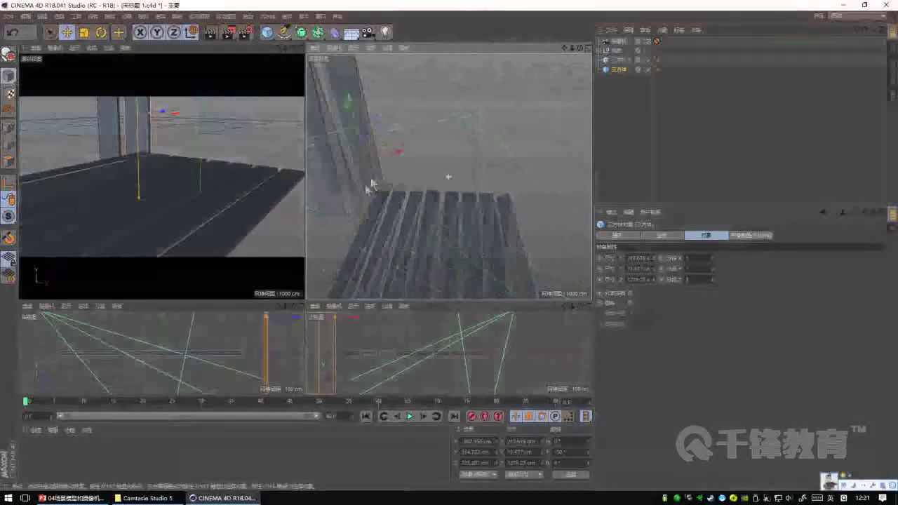
{"action": "mouse_move", "coordinate": [401, 132]}
{"action": "left_mouse_down"}
{"action": "mouse_move", "coordinate": [376, 129]}
{"action": "mouse_move", "coordinate": [395, 152]}
{"action": "mouse_move", "coordinate": [365, 156]}
{"action": "mouse_move", "coordinate": [448, 152]}
{"action": "mouse_move", "coordinate": [425, 179]}
{"action": "left_mouse_up"}
Step: Thicken the copied pillar and position it along X beside the others
{"action": "left_click_drag", "start_coordinate": [430, 134], "coordinate": [430, 131]}
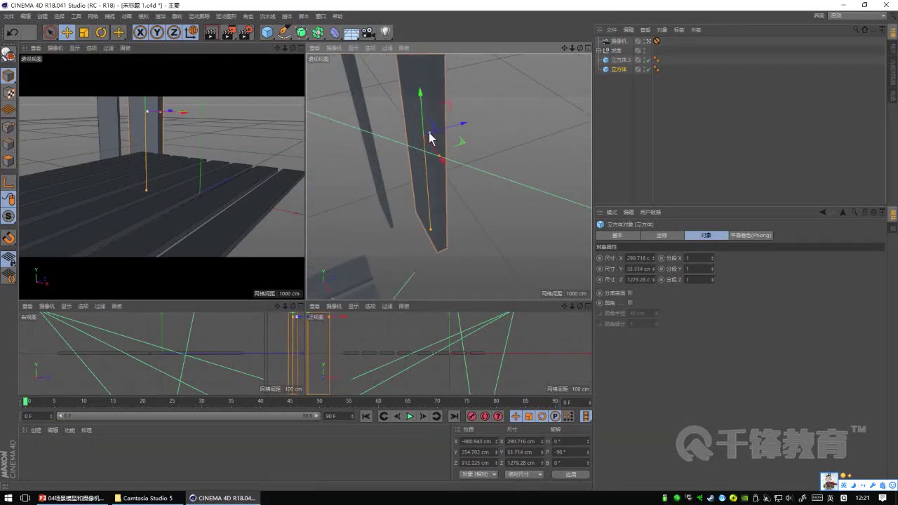
{"action": "left_click", "coordinate": [351, 32]}
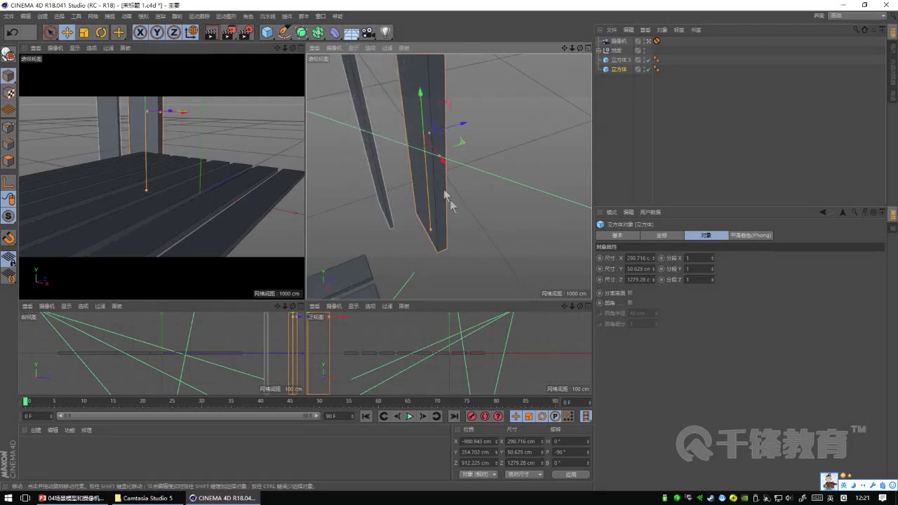
{"action": "left_click_drag", "start_coordinate": [449, 200], "coordinate": [458, 127], "text": "alt"}
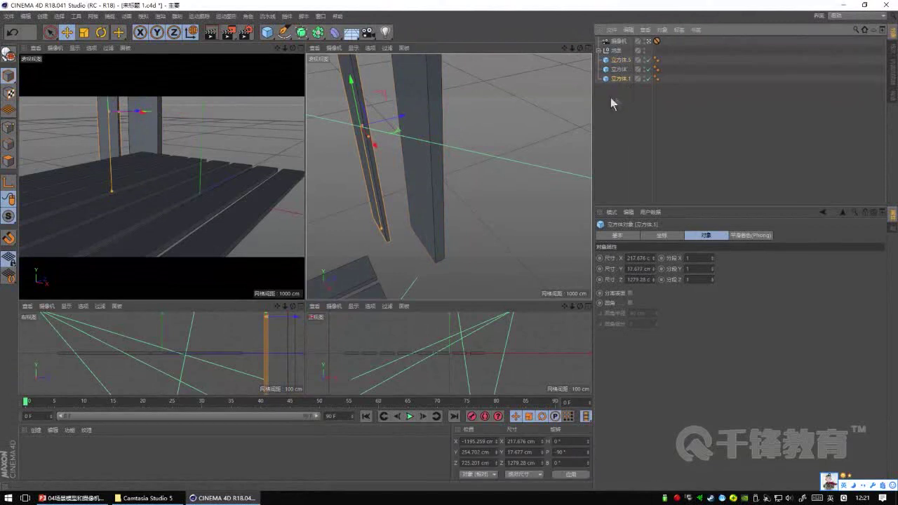
{"action": "mouse_move", "coordinate": [449, 175]}
{"action": "left_mouse_down", "text": "alt"}
{"action": "mouse_move", "coordinate": [421, 164]}
{"action": "mouse_move", "coordinate": [469, 194]}
{"action": "mouse_move", "coordinate": [506, 159]}
{"action": "left_mouse_up", "text": "alt"}
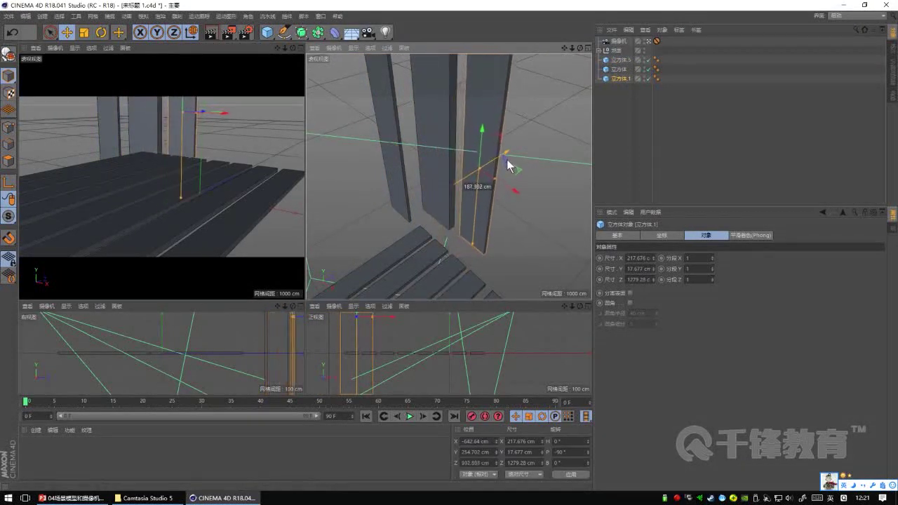
{"action": "key", "text": "alt+Tab"}
{"action": "key", "text": "alt+Tab"}
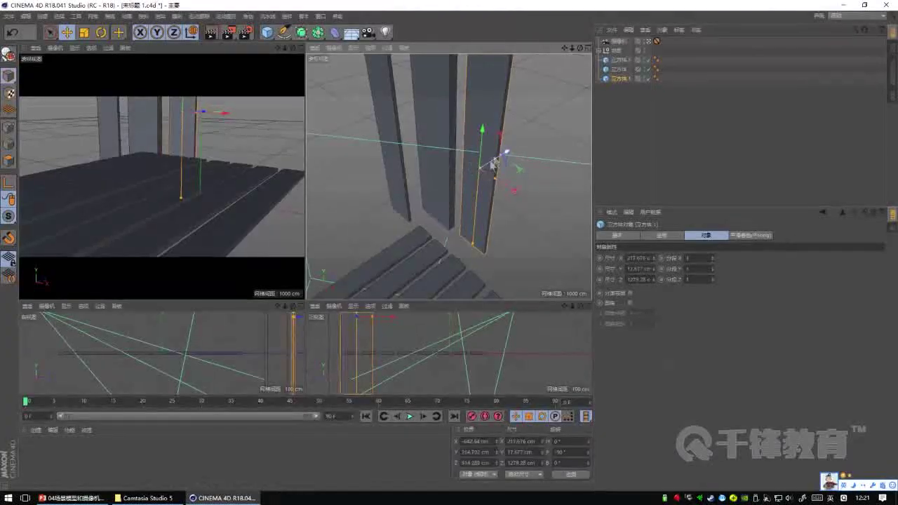
{"action": "mouse_move", "coordinate": [500, 157]}
{"action": "left_mouse_down"}
{"action": "mouse_move", "coordinate": [486, 165]}
{"action": "mouse_move", "coordinate": [489, 174]}
{"action": "left_mouse_up"}
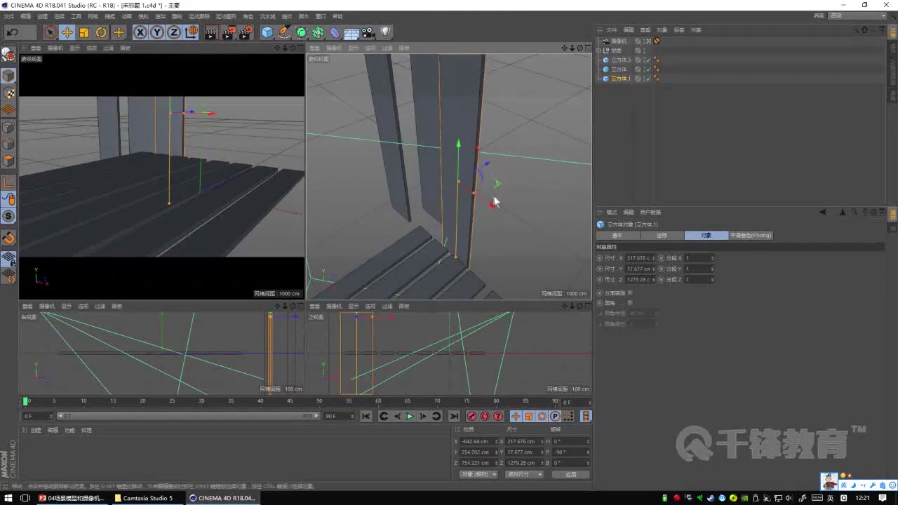
Step: Select the middle pillar and create another copy of it
{"action": "key", "text": "alt+Tab"}
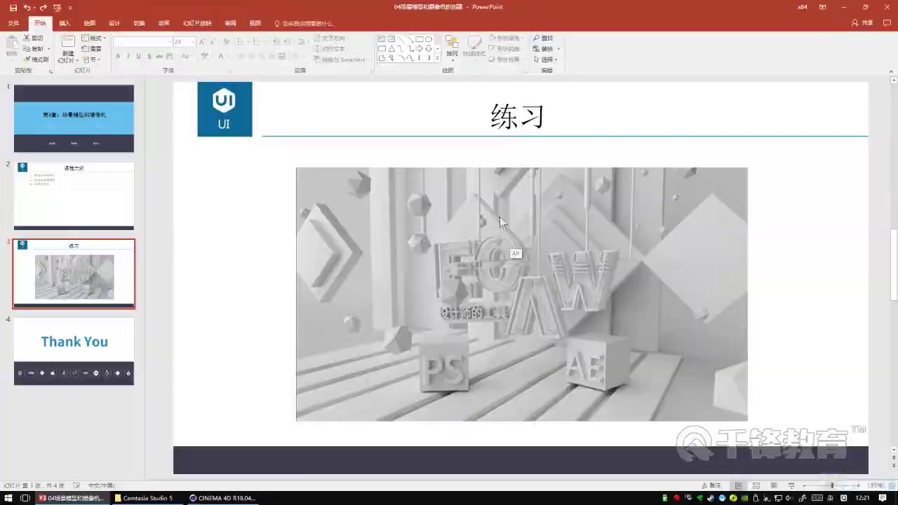
{"action": "key", "text": "alt+Tab"}
{"action": "left_click", "coordinate": [400, 147]}
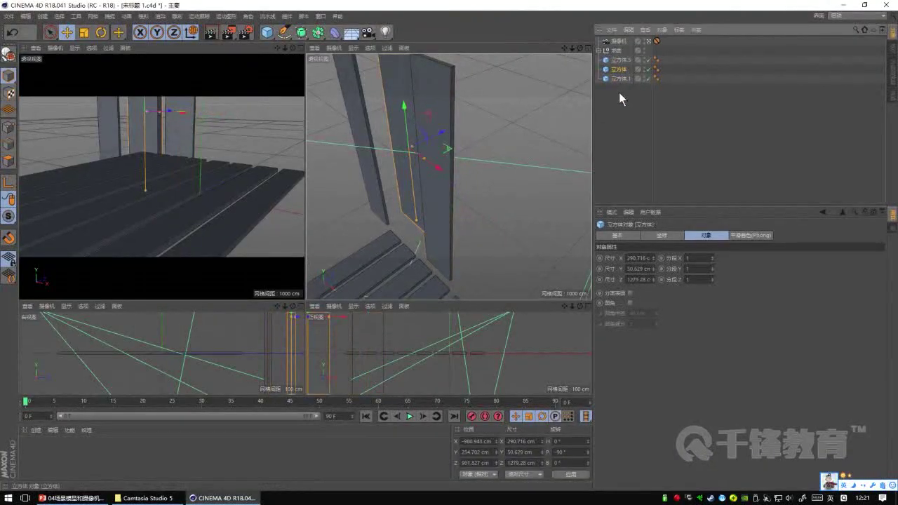
{"action": "left_click_drag", "start_coordinate": [451, 168], "coordinate": [531, 228], "text": "ctrl"}
Step: Position the new panel copy along X next to the other upright panels
{"action": "key", "text": "alt+Tab"}
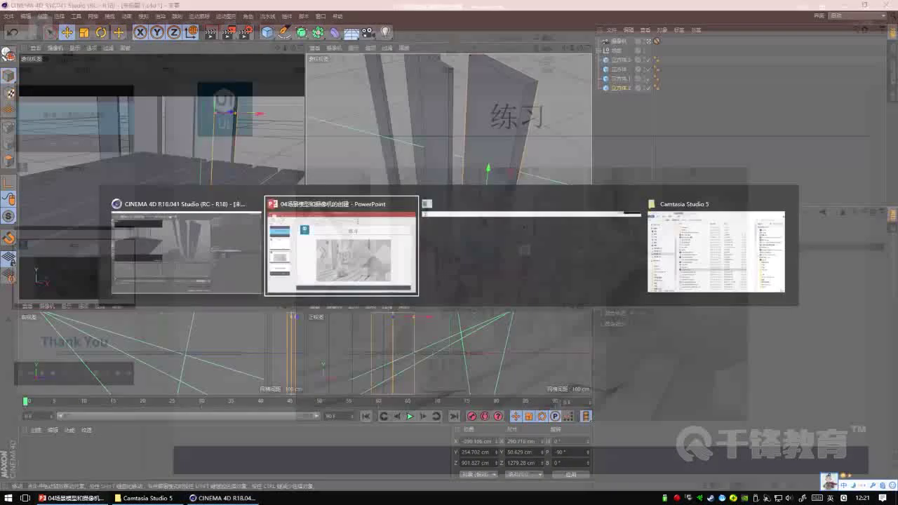
{"action": "key", "text": "alt+Tab"}
{"action": "mouse_move", "coordinate": [507, 227]}
{"action": "left_mouse_down"}
{"action": "mouse_move", "coordinate": [530, 252]}
{"action": "mouse_move", "coordinate": [508, 240]}
{"action": "mouse_move", "coordinate": [525, 245]}
{"action": "left_mouse_up"}
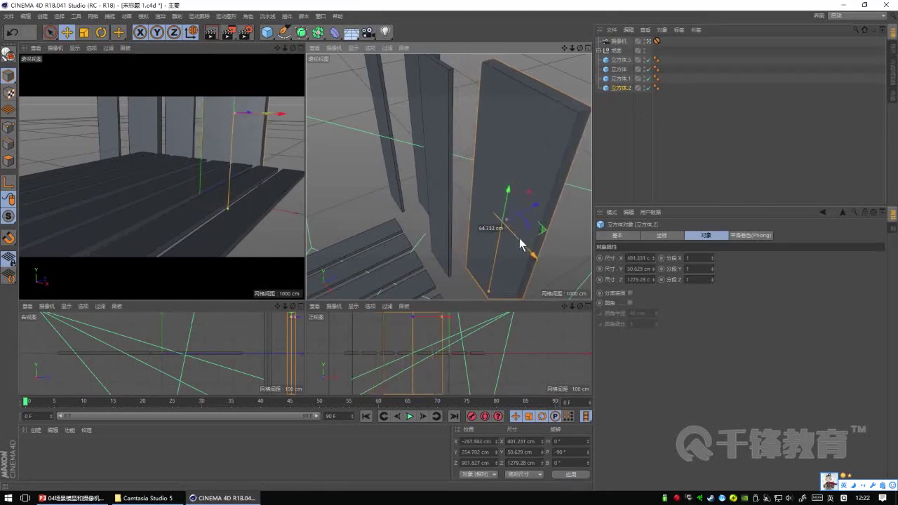
{"action": "key", "text": "alt+Tab"}
{"action": "key", "text": "alt+Tab"}
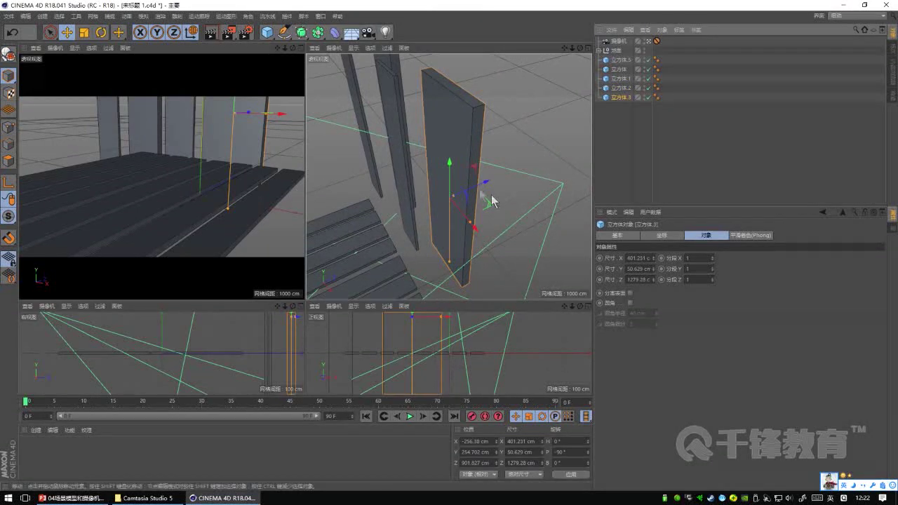
{"action": "left_click_drag", "start_coordinate": [493, 201], "coordinate": [519, 246]}
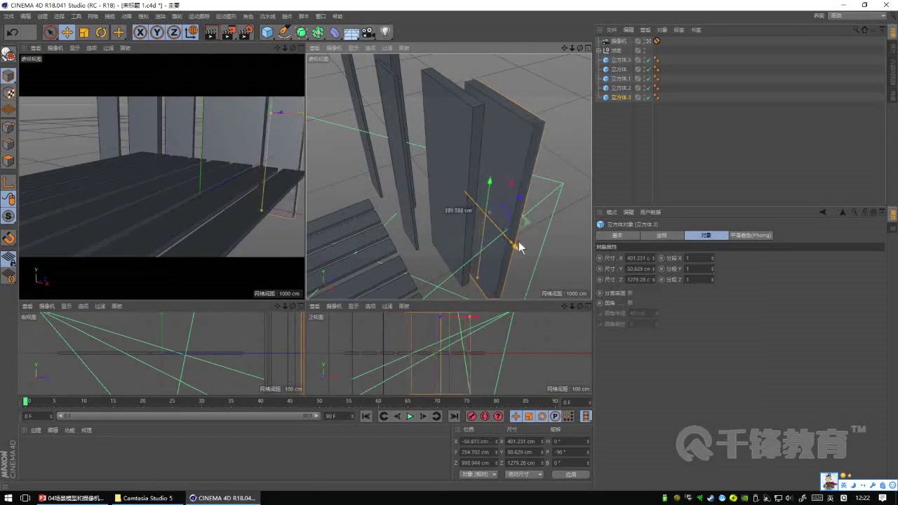
{"action": "key", "text": "alt+Tab"}
{"action": "key", "text": "alt+Tab"}
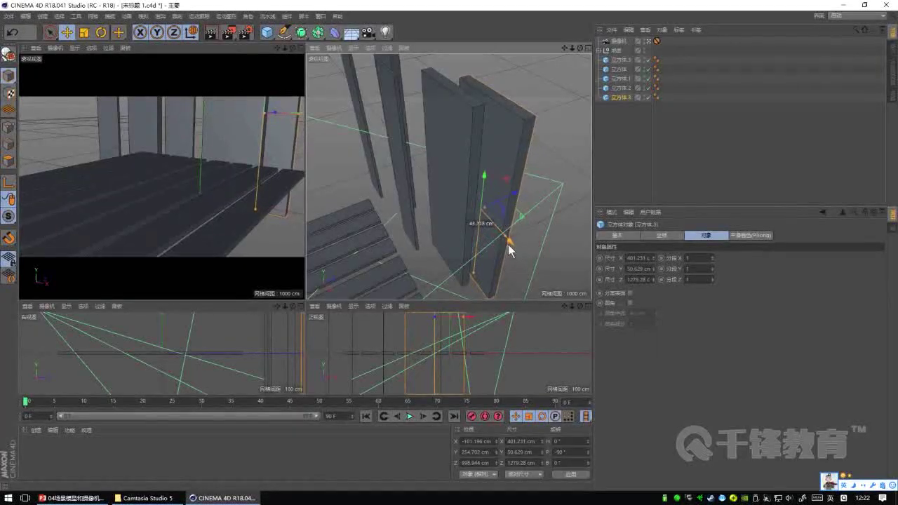
{"action": "left_click_drag", "start_coordinate": [508, 244], "coordinate": [494, 245]}
Step: Delete the camera's protection tag and start reframing the camera
{"action": "left_click", "coordinate": [657, 41]}
{"action": "key", "text": "Delete"}
{"action": "mouse_move", "coordinate": [231, 186]}
{"action": "left_mouse_down", "text": "alt"}
{"action": "mouse_move", "coordinate": [262, 214]}
{"action": "mouse_move", "coordinate": [239, 217]}
{"action": "left_mouse_up", "text": "alt"}
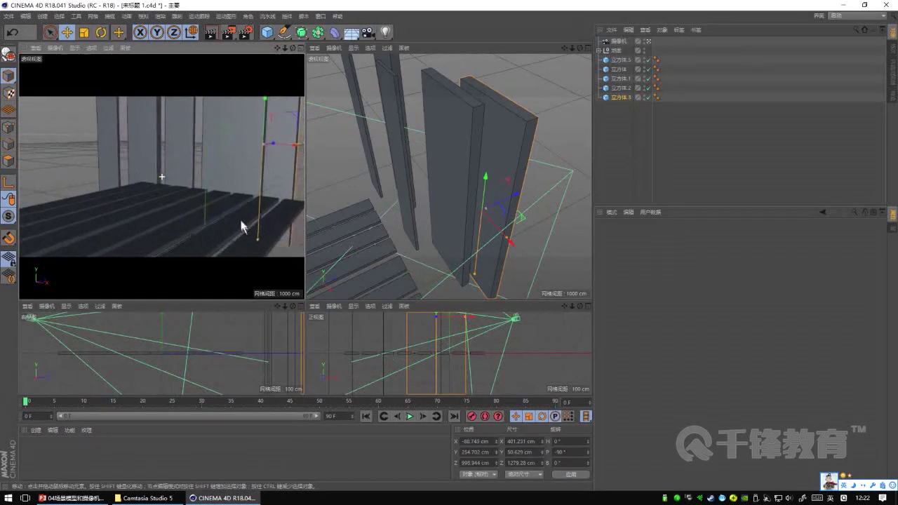
Step: Maximize the camera view and bring it closer to the planks
{"action": "middle_click", "coordinate": [300, 67]}
{"action": "left_click_drag", "start_coordinate": [441, 245], "coordinate": [416, 227], "text": "alt"}
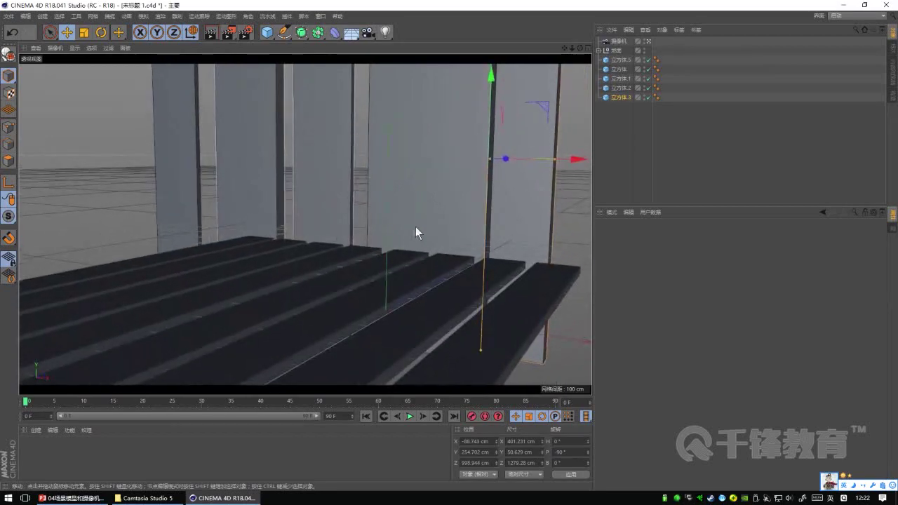
{"action": "key", "text": "alt+Tab"}
{"action": "key", "text": "alt+Tab"}
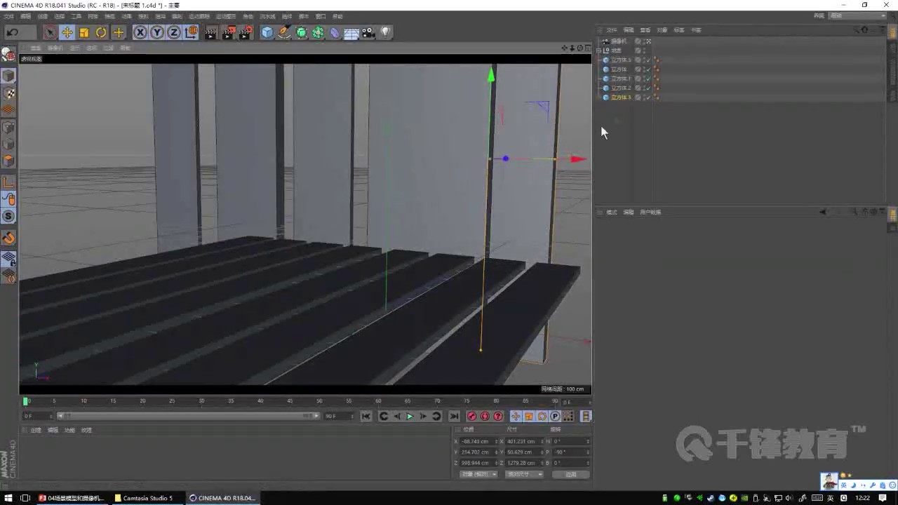
{"action": "left_click", "coordinate": [619, 42]}
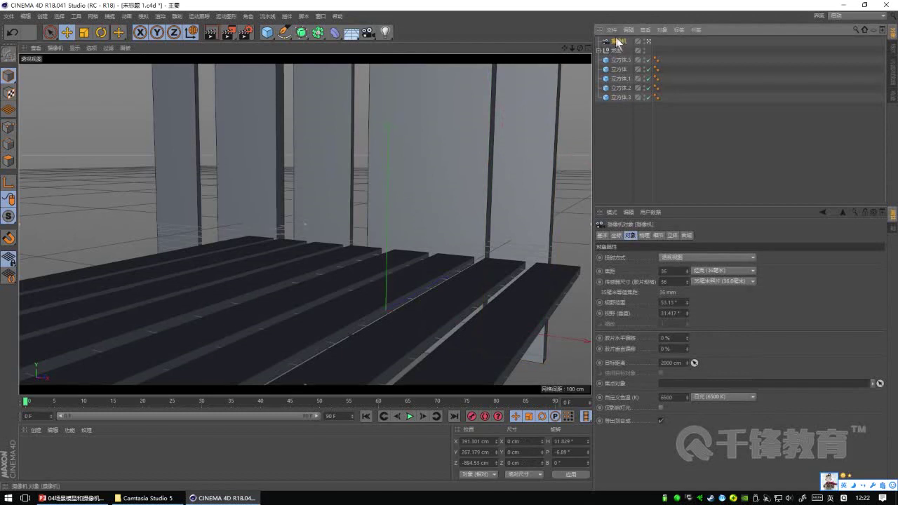
{"action": "right_click", "coordinate": [619, 40]}
{"action": "key", "text": "Escape"}
Step: Orbit the camera to match the reference angle and add a Protection tag to it
{"action": "key", "text": "alt+Tab"}
{"action": "key", "text": "alt+Tab"}
{"action": "scroll", "coordinate": [421, 267], "scroll_direction": "up", "scroll_amount": 2}
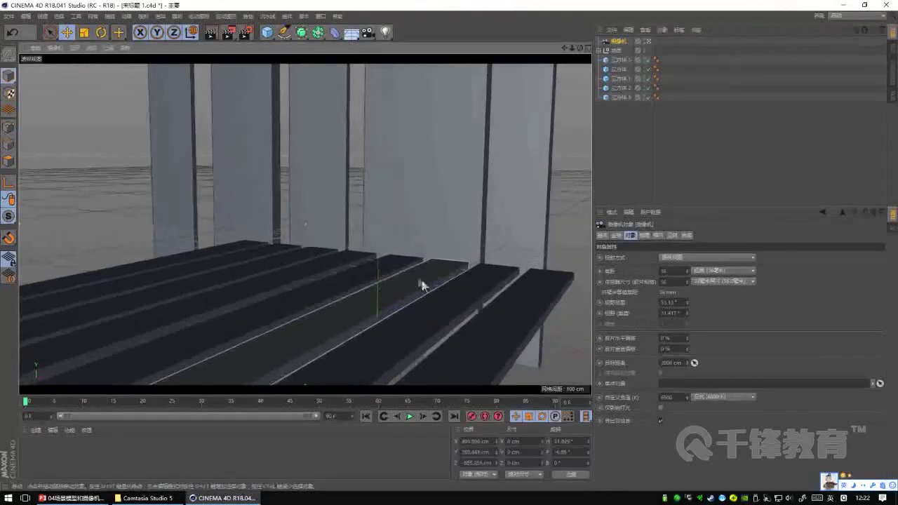
{"action": "scroll", "coordinate": [415, 291], "scroll_direction": "up", "scroll_amount": 3}
{"action": "left_click_drag", "start_coordinate": [423, 292], "coordinate": [431, 292], "text": "alt"}
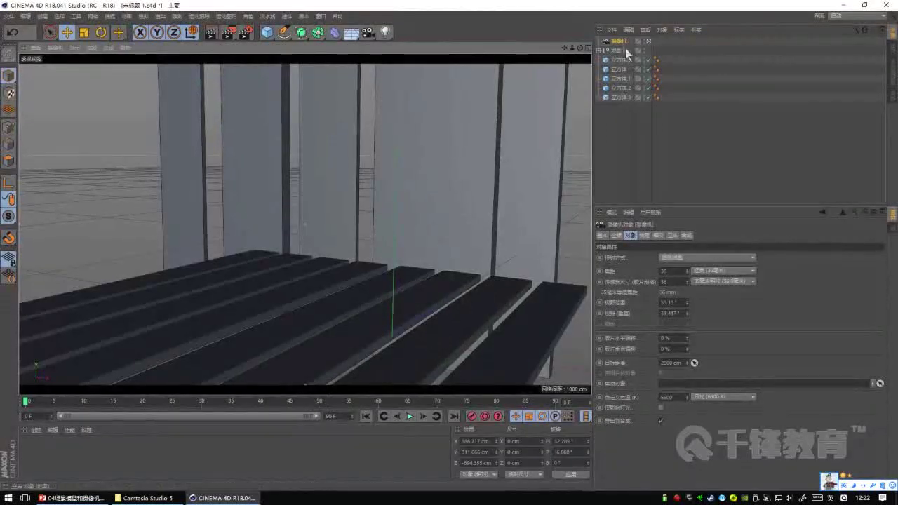
{"action": "right_click", "coordinate": [617, 40]}
{"action": "mouse_move", "coordinate": [653, 48]}
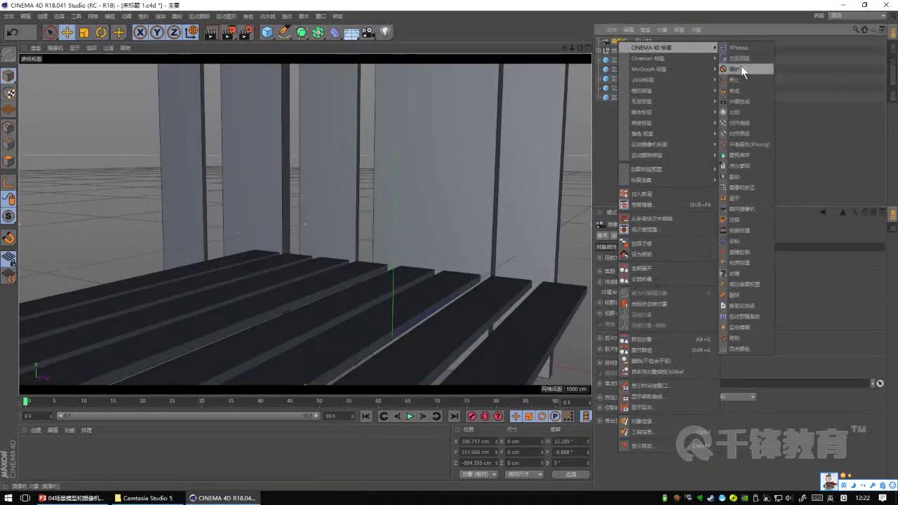
{"action": "left_click", "coordinate": [741, 68]}
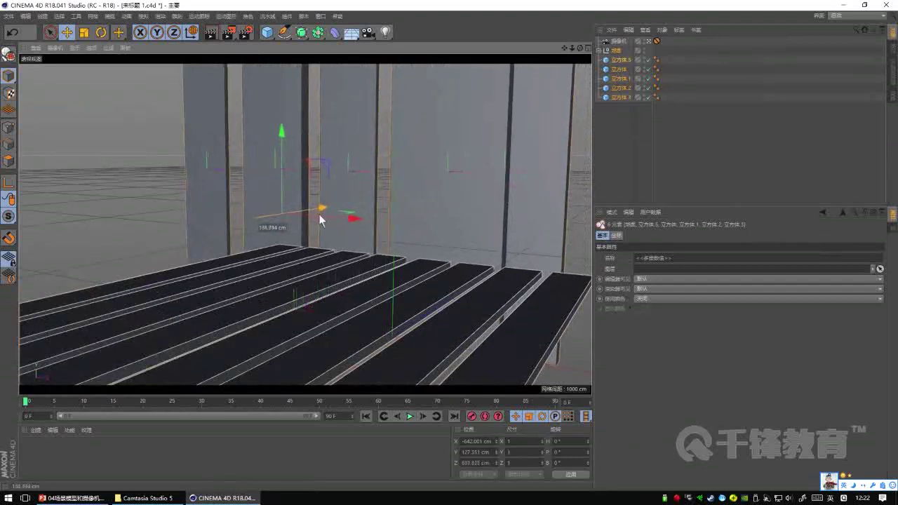
Step: Slide planks forward along Z, shift the back-left plank along X, and lengthen another to about 1596 cm
{"action": "left_click_drag", "start_coordinate": [333, 219], "coordinate": [352, 212]}
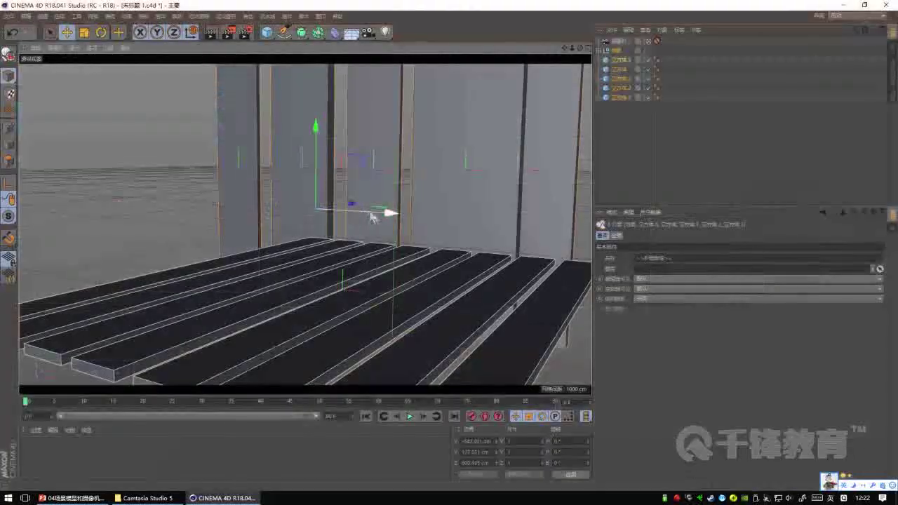
{"action": "left_click", "coordinate": [270, 270]}
{"action": "mouse_move", "coordinate": [267, 277]}
{"action": "left_mouse_down"}
{"action": "mouse_move", "coordinate": [151, 307]}
{"action": "mouse_move", "coordinate": [279, 286]}
{"action": "left_mouse_up"}
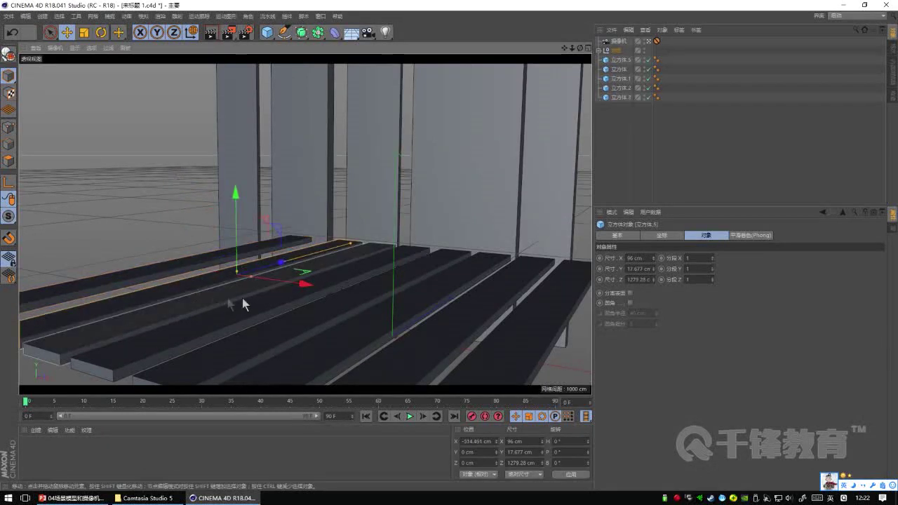
{"action": "left_click", "coordinate": [215, 307]}
{"action": "left_click_drag", "start_coordinate": [390, 244], "coordinate": [402, 240]}
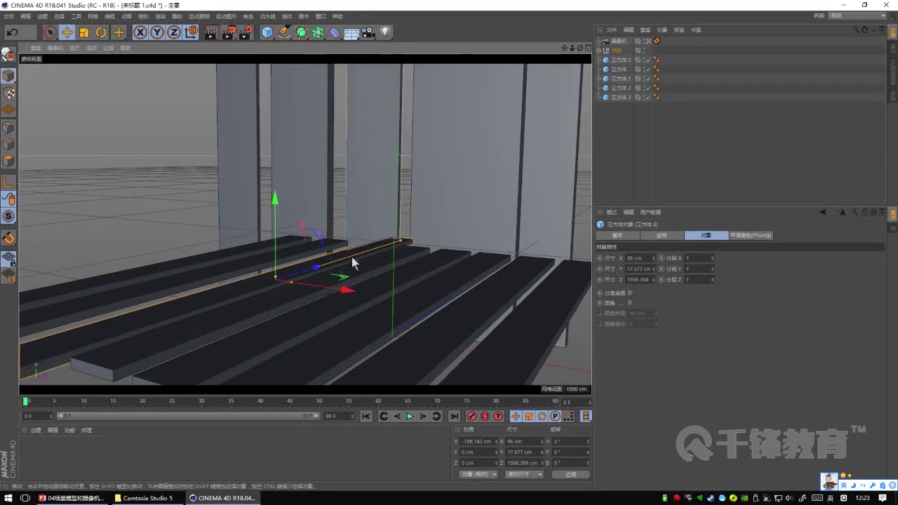
Step: Slide two more floor planks back along Z, checking the floor from above
{"action": "middle_click", "coordinate": [582, 62]}
{"action": "middle_click", "coordinate": [511, 174]}
{"action": "mouse_move", "coordinate": [511, 174]}
{"action": "left_mouse_down", "text": "alt"}
{"action": "mouse_move", "coordinate": [468, 217]}
{"action": "mouse_move", "coordinate": [343, 273]}
{"action": "mouse_move", "coordinate": [339, 307]}
{"action": "mouse_move", "coordinate": [391, 259]}
{"action": "mouse_move", "coordinate": [302, 274]}
{"action": "left_mouse_up", "text": "alt"}
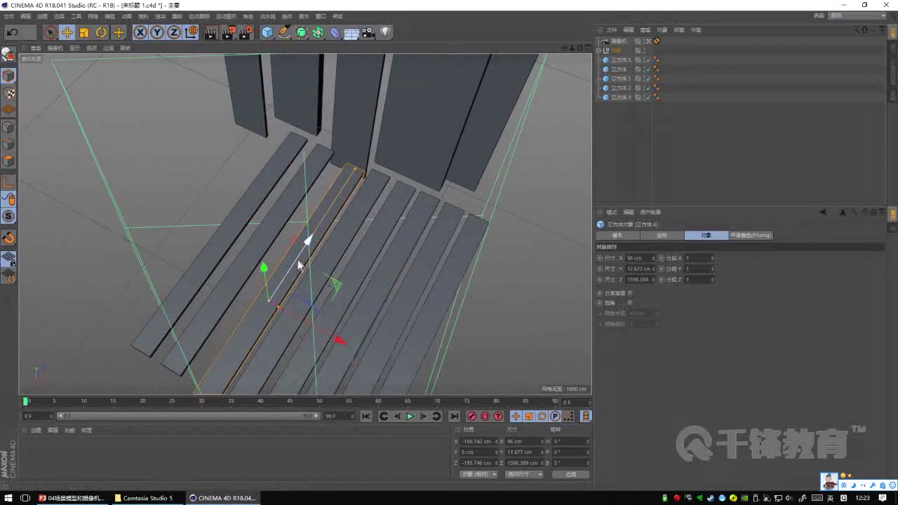
{"action": "left_click", "coordinate": [340, 241]}
{"action": "middle_click", "coordinate": [400, 252]}
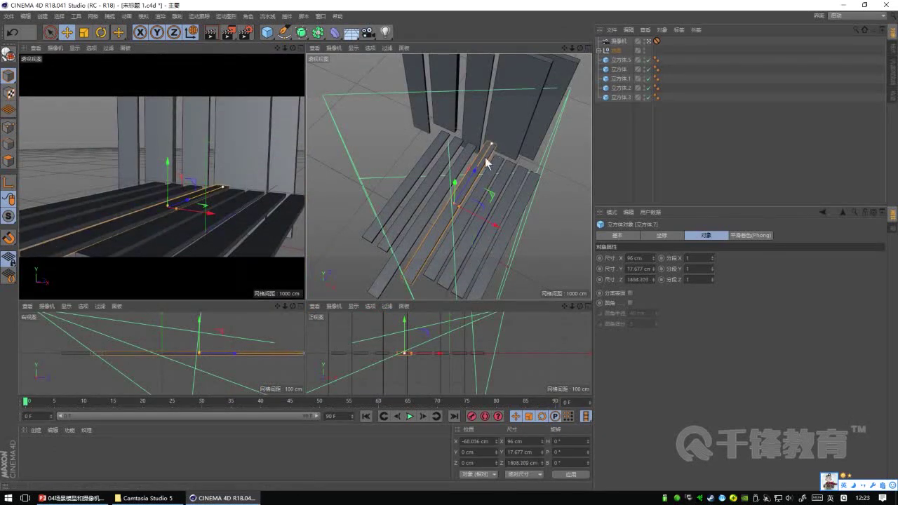
{"action": "left_click_drag", "start_coordinate": [473, 178], "coordinate": [465, 192]}
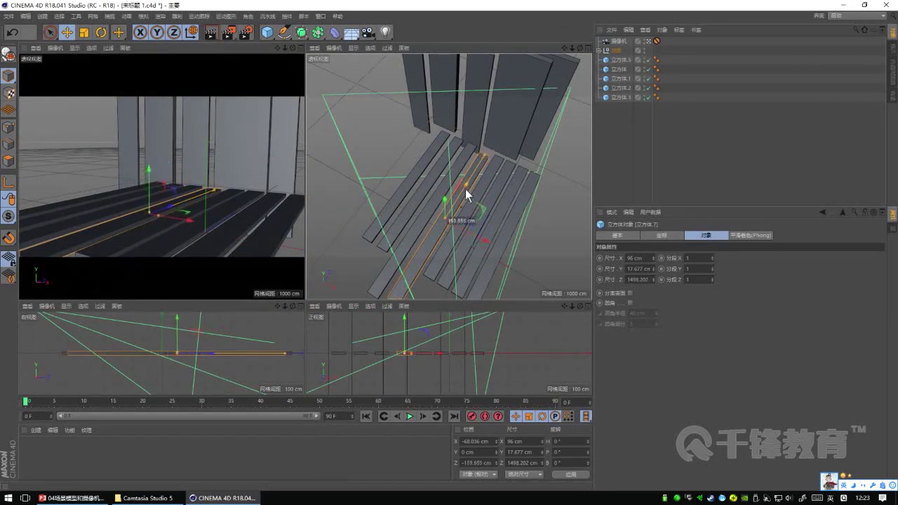
{"action": "left_click", "coordinate": [499, 171]}
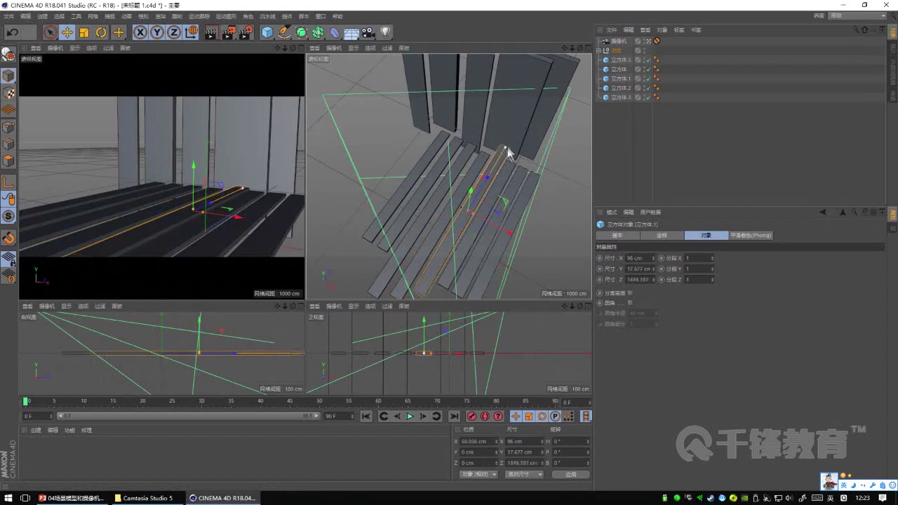
{"action": "left_click_drag", "start_coordinate": [486, 188], "coordinate": [480, 203]}
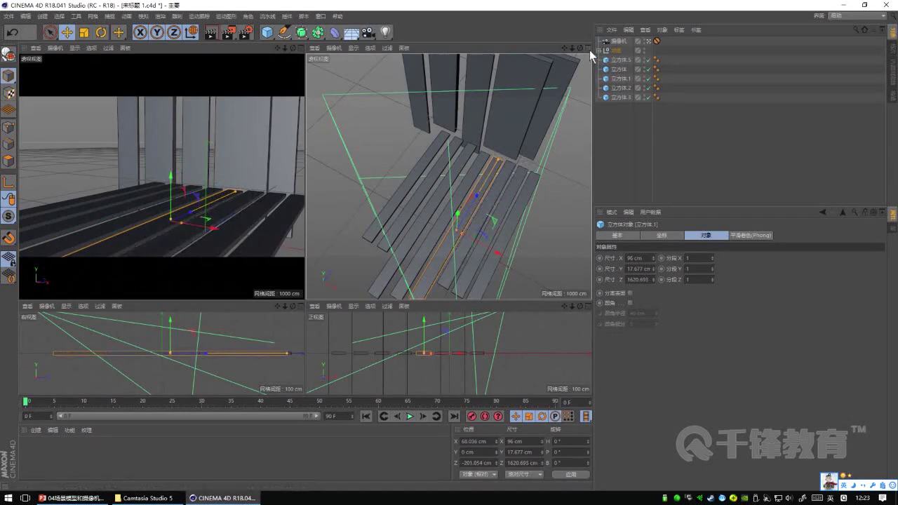
Step: Check the planks in the front and top views and nudge one slightly forward
{"action": "left_click", "coordinate": [302, 306]}
{"action": "left_click", "coordinate": [74, 50]}
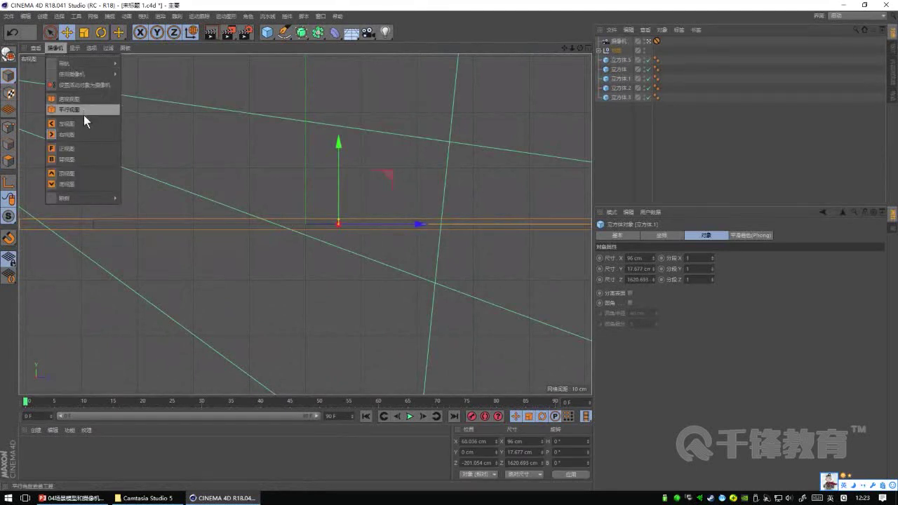
{"action": "left_click", "coordinate": [87, 149]}
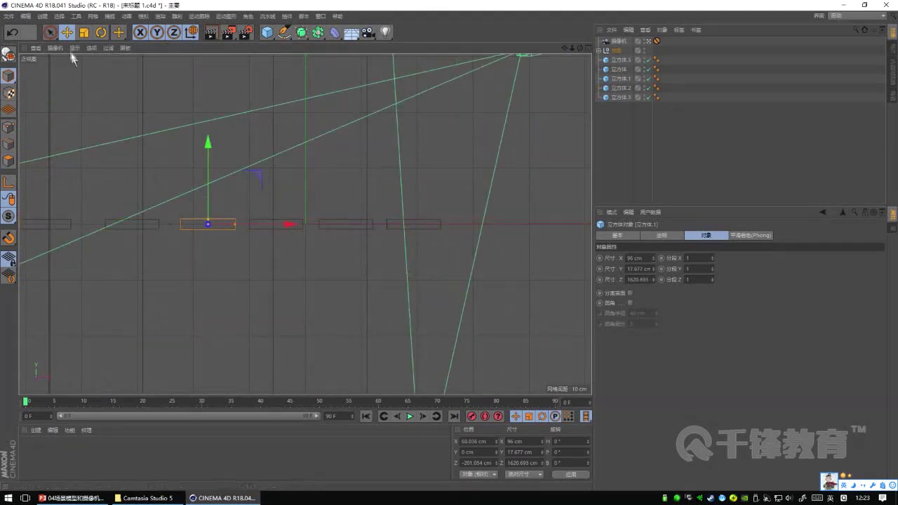
{"action": "left_click", "coordinate": [55, 48]}
{"action": "left_click", "coordinate": [80, 160]}
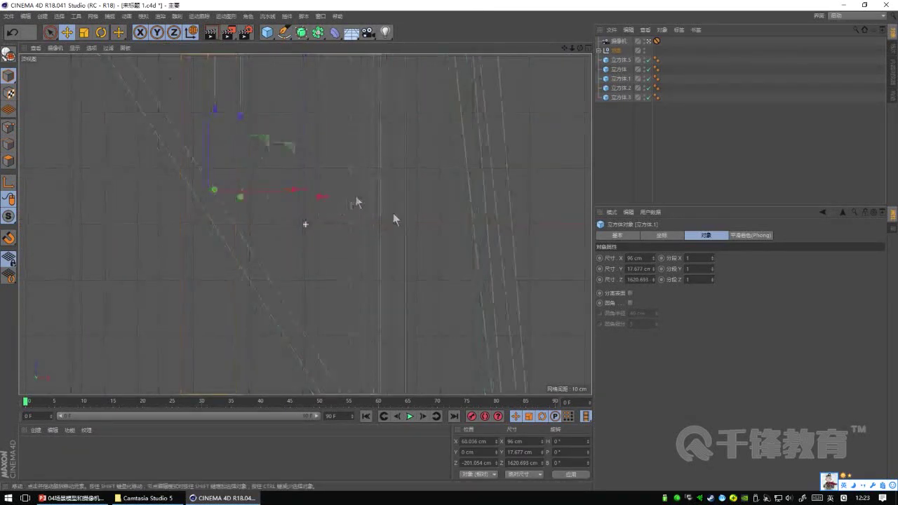
{"action": "scroll", "coordinate": [344, 237], "scroll_direction": "down", "scroll_amount": 3}
{"action": "scroll", "coordinate": [317, 224], "scroll_direction": "down", "scroll_amount": 3}
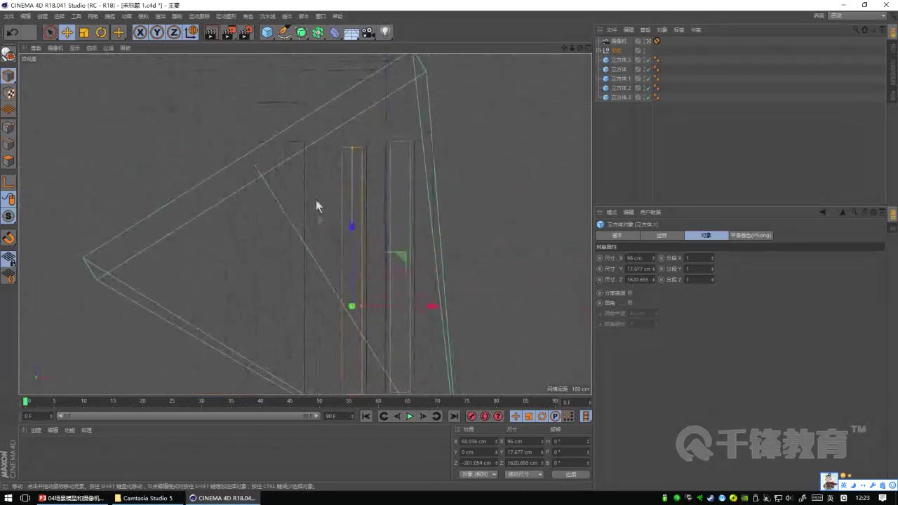
{"action": "left_click_drag", "start_coordinate": [325, 208], "coordinate": [326, 203]}
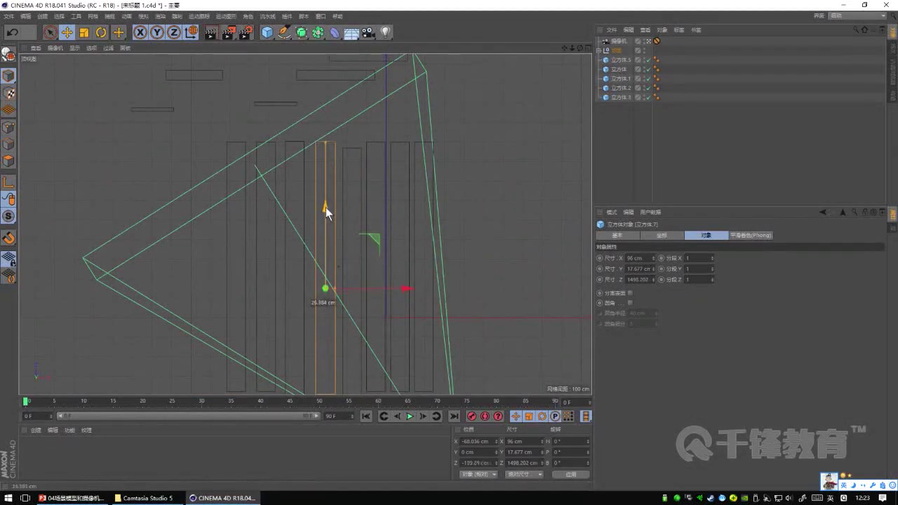
{"action": "left_click", "coordinate": [357, 151]}
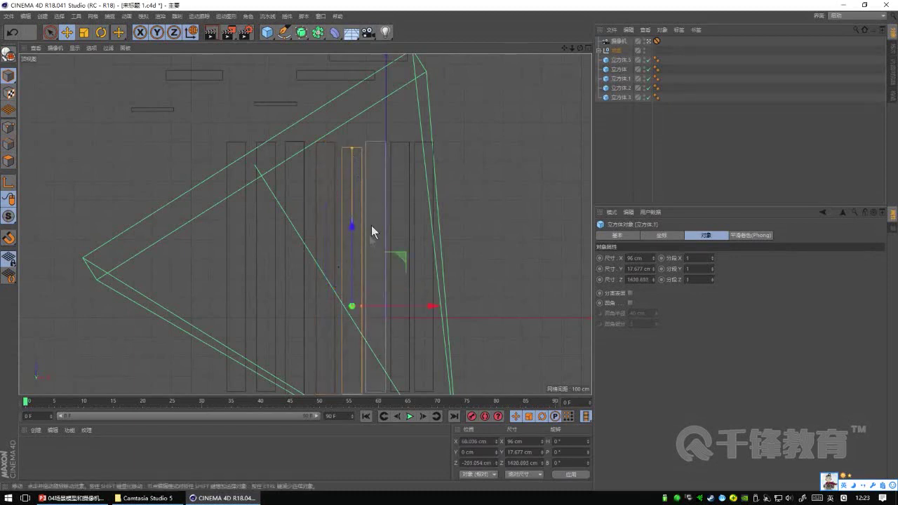
{"action": "left_click", "coordinate": [586, 47]}
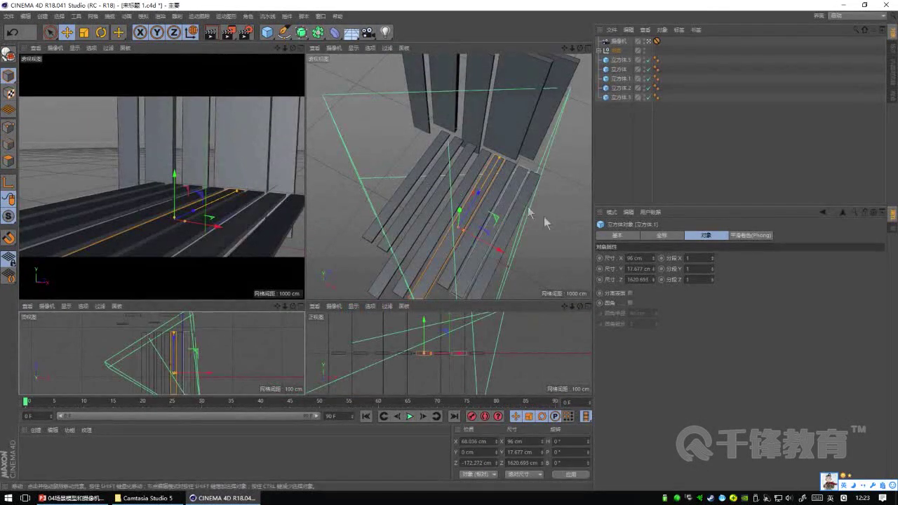
{"action": "left_click", "coordinate": [561, 256]}
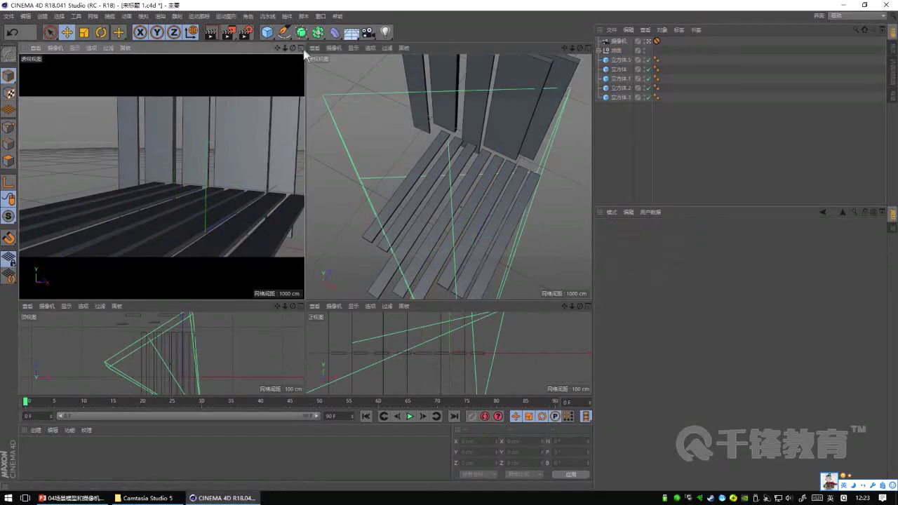
Step: Set the render output width to 1920 and height to 1080 in Render Settings
{"action": "middle_click", "coordinate": [304, 60]}
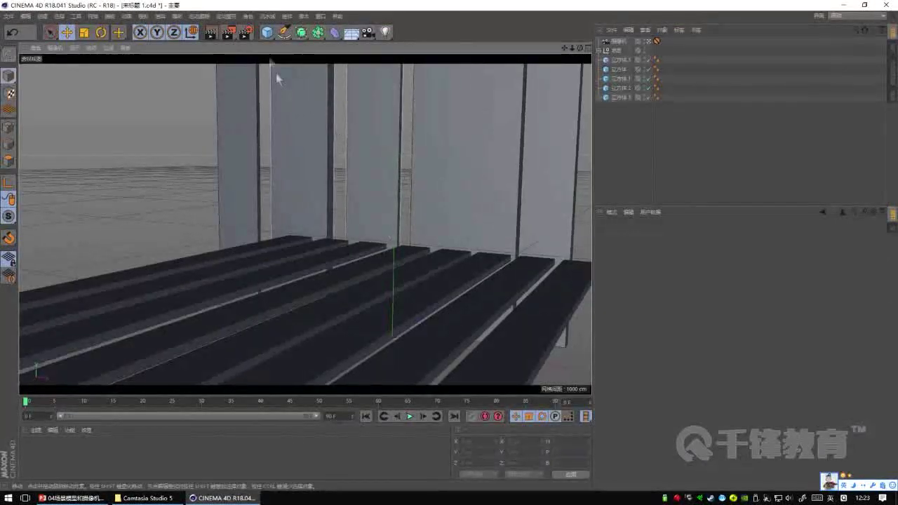
{"action": "left_click", "coordinate": [245, 32]}
{"action": "type", "text": "1920"}
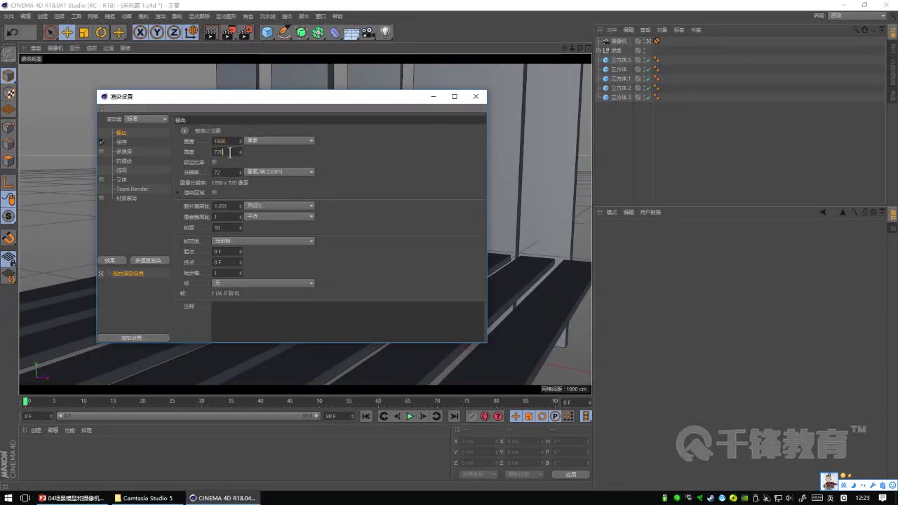
{"action": "key", "text": "Return"}
{"action": "type", "text": "80"}
{"action": "key", "text": "Return"}
{"action": "left_click", "coordinate": [476, 96]}
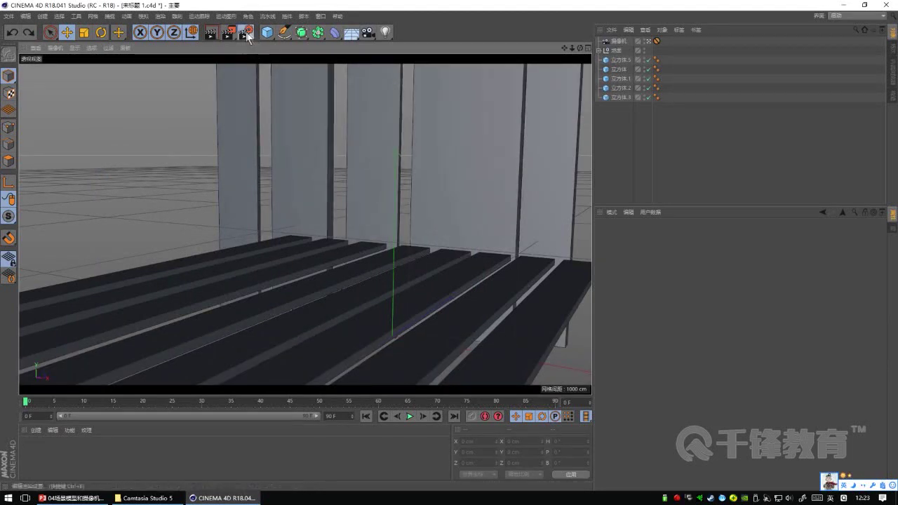
{"action": "left_click", "coordinate": [245, 31]}
{"action": "left_click", "coordinate": [476, 96]}
Step: Delete the camera's protection tag, reframe the view slightly, and check the reference slide
{"action": "left_click", "coordinate": [657, 41]}
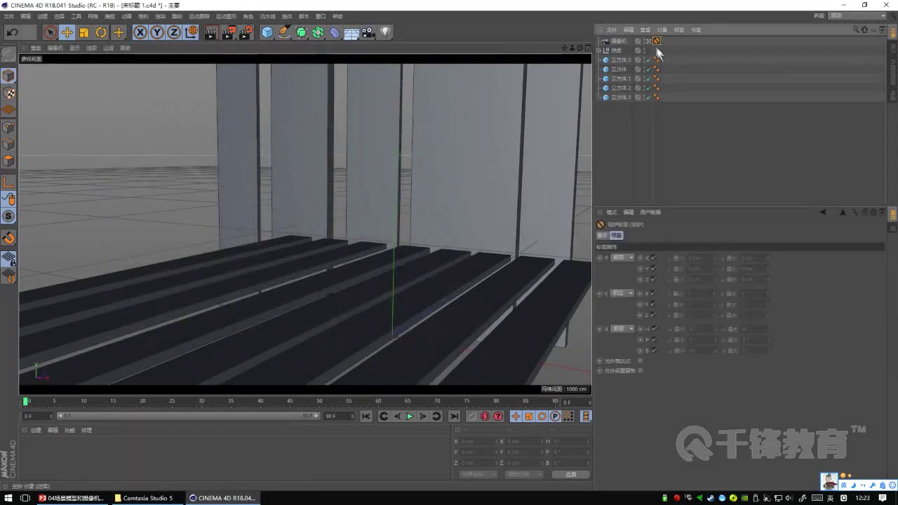
{"action": "key", "text": "Delete"}
{"action": "mouse_move", "coordinate": [434, 250]}
{"action": "left_mouse_down", "text": "alt"}
{"action": "mouse_move", "coordinate": [378, 254]}
{"action": "mouse_move", "coordinate": [407, 278]}
{"action": "mouse_move", "coordinate": [411, 260]}
{"action": "mouse_move", "coordinate": [386, 257]}
{"action": "left_mouse_up", "text": "alt"}
{"action": "key", "text": "alt+Tab"}
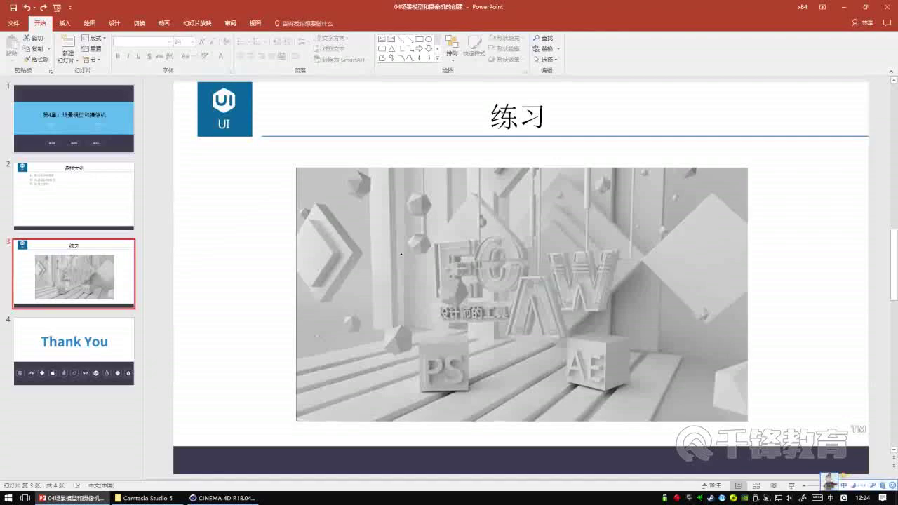
{"action": "key", "text": "alt+Tab"}
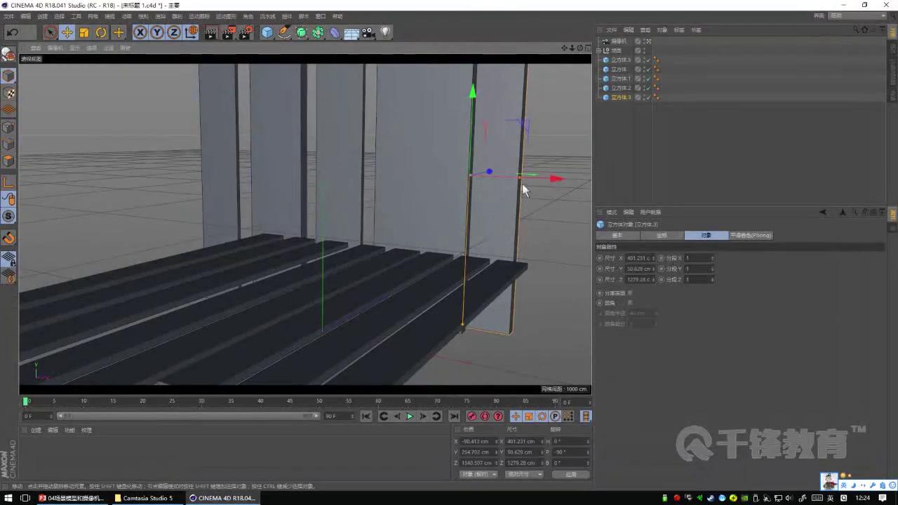
Step: Widen a wall panel along X to about 417 cm, undoing a stray plank change
{"action": "left_click_drag", "start_coordinate": [493, 171], "coordinate": [566, 182]}
{"action": "key", "text": "alt+Tab"}
{"action": "key", "text": "alt+Tab"}
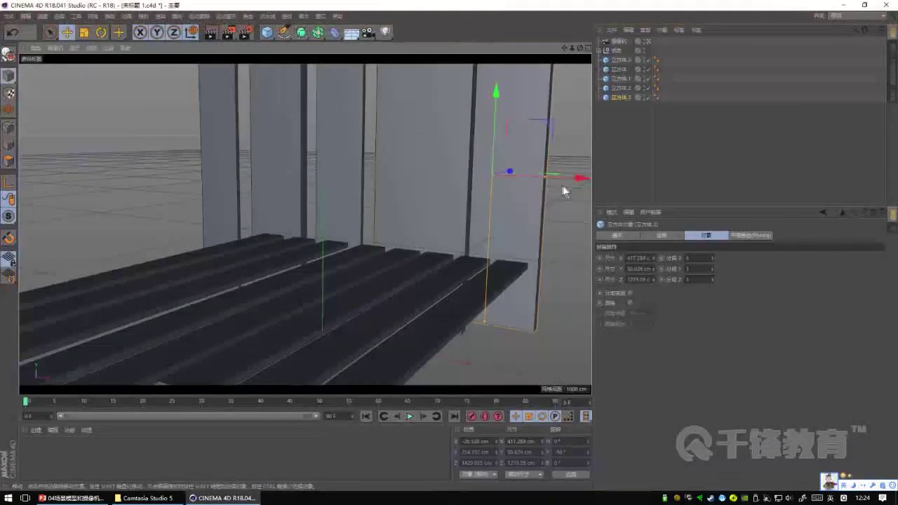
{"action": "left_click", "coordinate": [368, 295]}
{"action": "key", "text": "ctrl+z"}
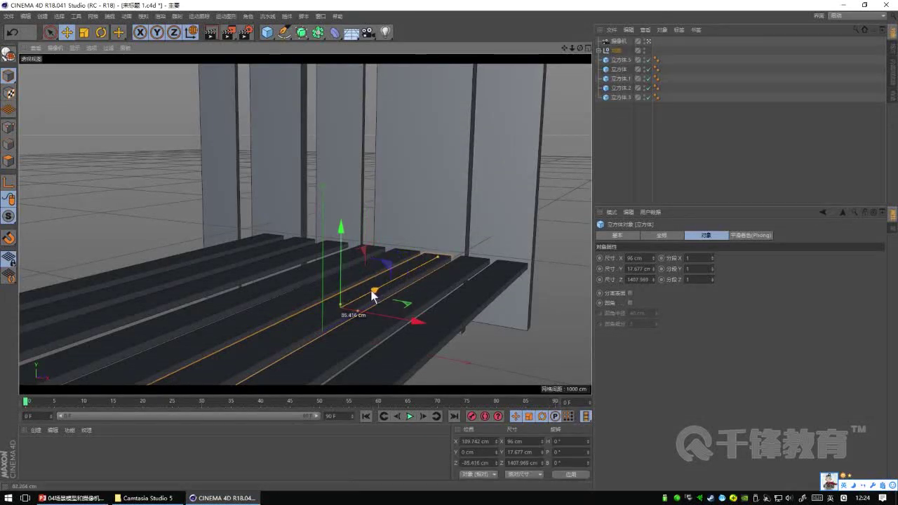
Step: Add a Protection tag to the camera
{"action": "left_click", "coordinate": [618, 43]}
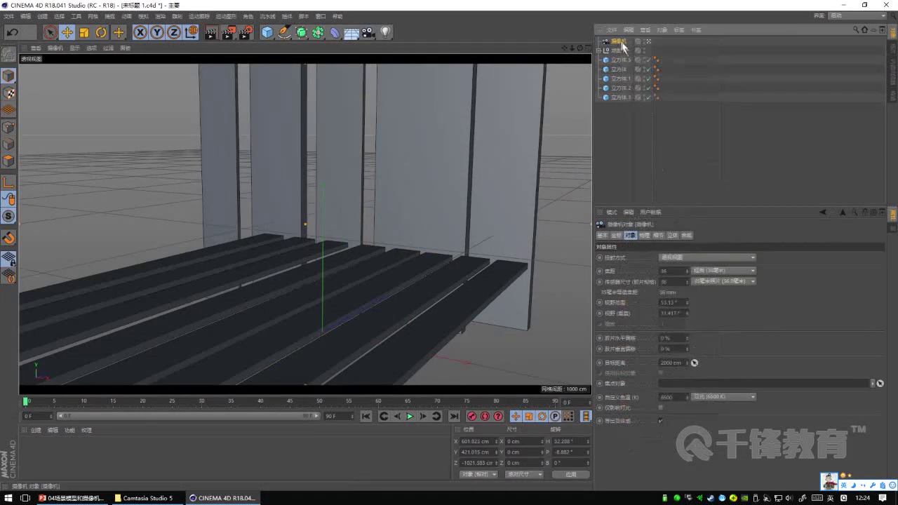
{"action": "right_click", "coordinate": [626, 42]}
{"action": "mouse_move", "coordinate": [663, 47]}
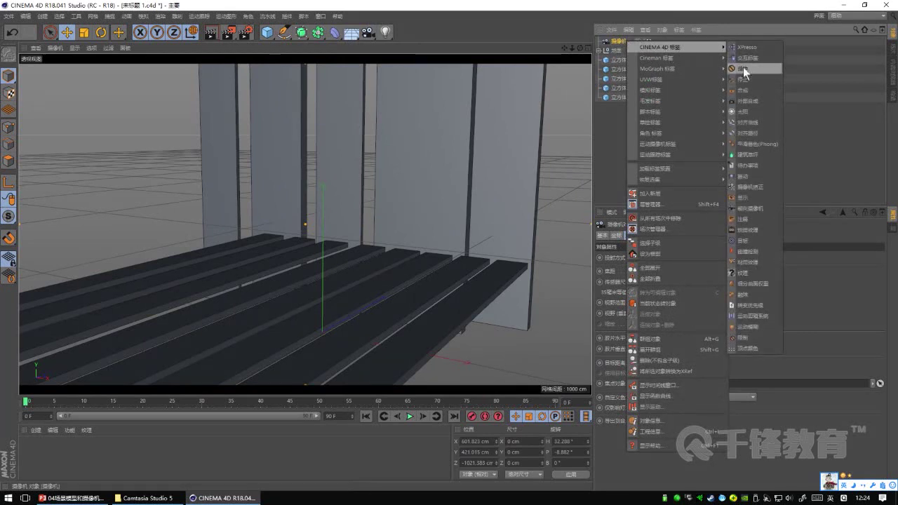
{"action": "left_click", "coordinate": [744, 69]}
Step: Group the five wall panels with Alt+G and rename the null to 背景
{"action": "left_click_drag", "start_coordinate": [619, 56], "coordinate": [612, 108]}
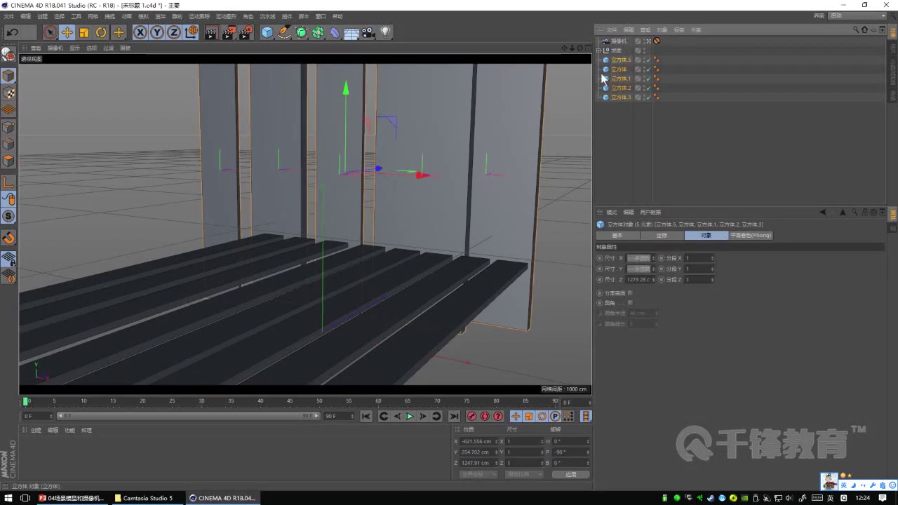
{"action": "key", "text": "alt+g"}
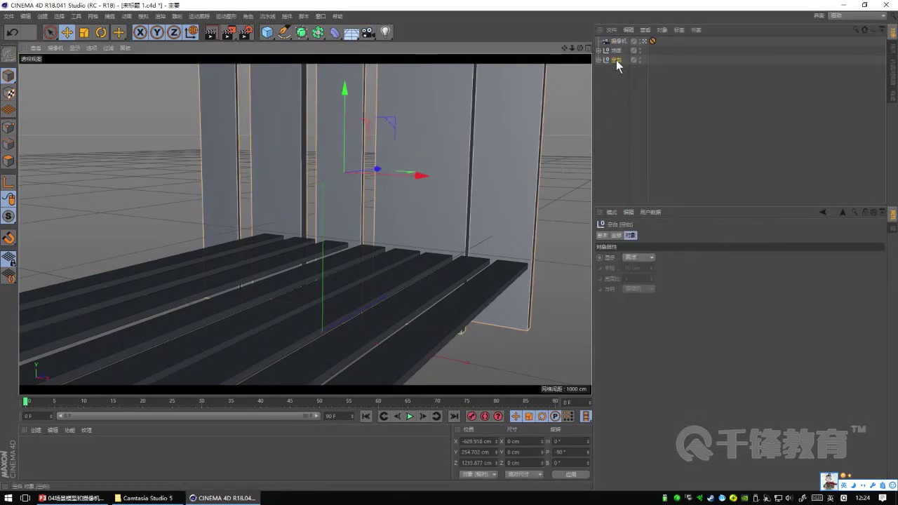
{"action": "double_click", "coordinate": [616, 60]}
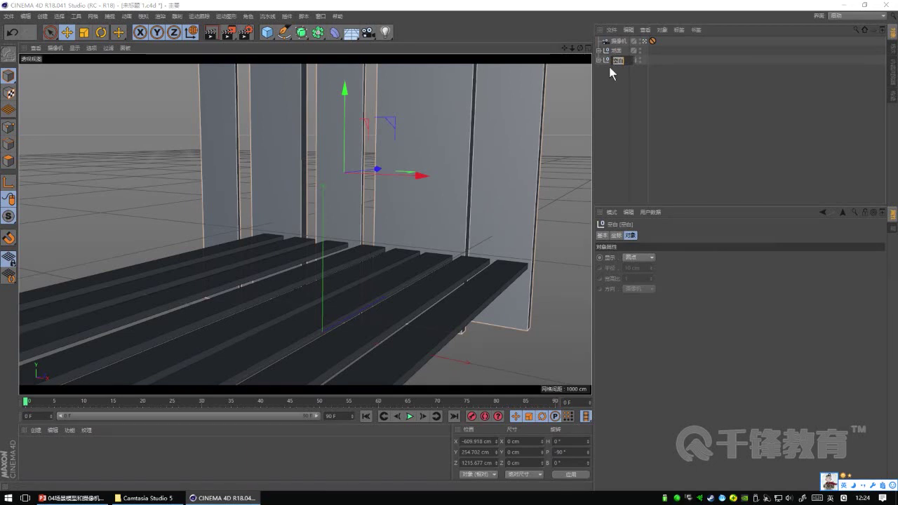
{"action": "type", "text": "beiji"}
{"action": "type", "text": "2"}
{"action": "key", "text": "Return"}
{"action": "left_click", "coordinate": [495, 341]}
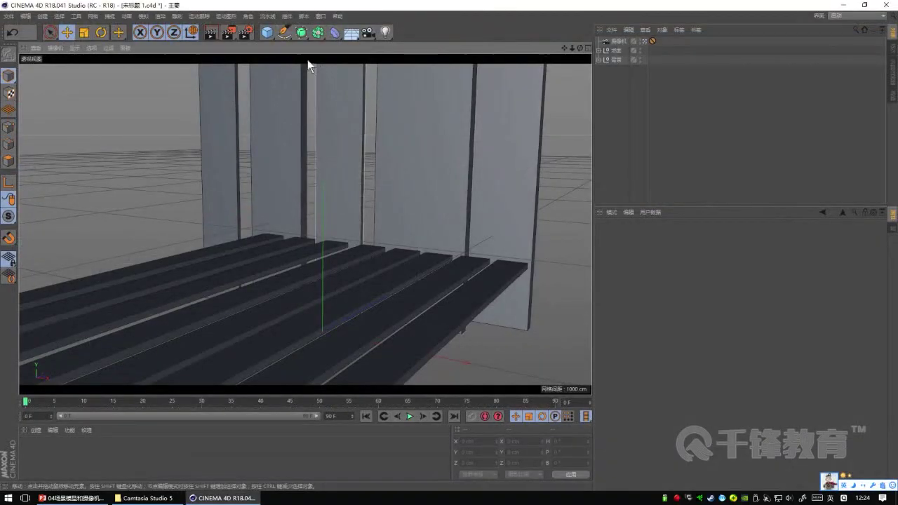
Step: Add a cube, raise it above the planks, flatten it into a slab and tilt it
{"action": "left_click", "coordinate": [271, 35]}
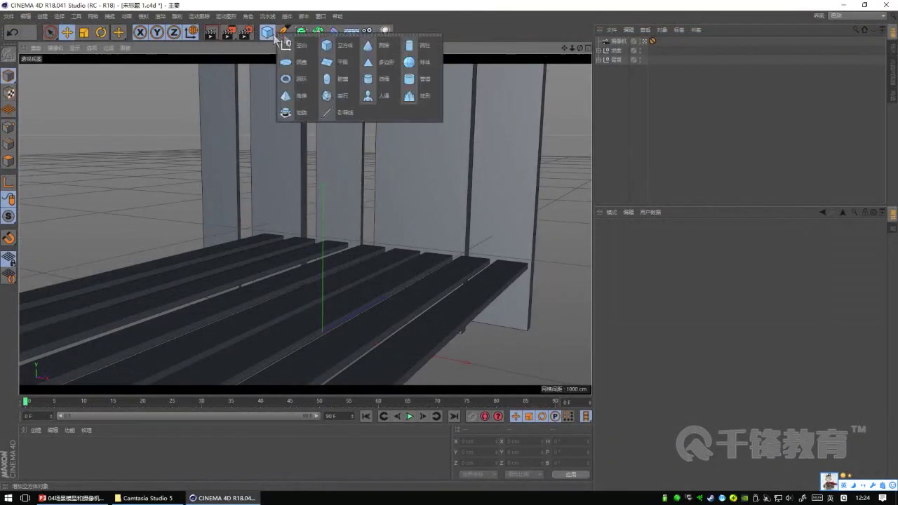
{"action": "left_click", "coordinate": [327, 45]}
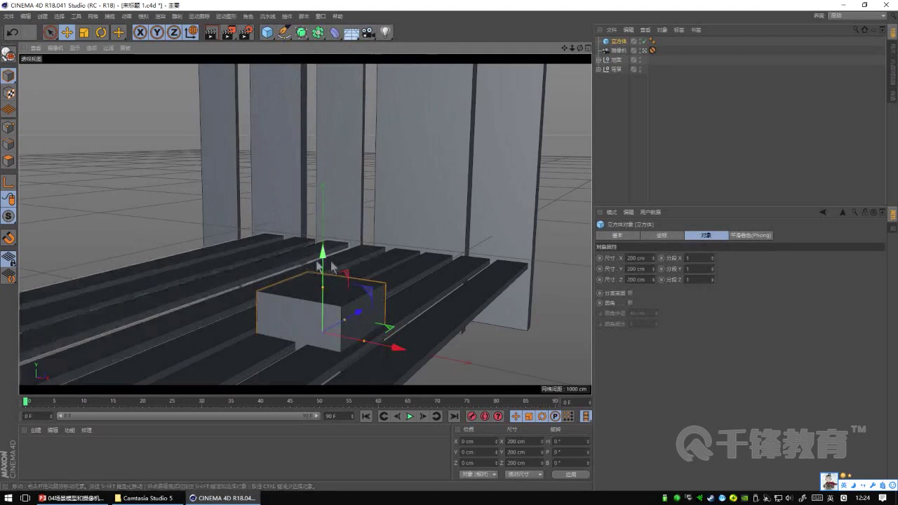
{"action": "left_click_drag", "start_coordinate": [322, 247], "coordinate": [324, 137]}
{"action": "key", "text": "t"}
{"action": "mouse_move", "coordinate": [325, 177]}
{"action": "left_mouse_down"}
{"action": "mouse_move", "coordinate": [320, 212]}
{"action": "mouse_move", "coordinate": [294, 249]}
{"action": "left_mouse_up"}
{"action": "key", "text": "r"}
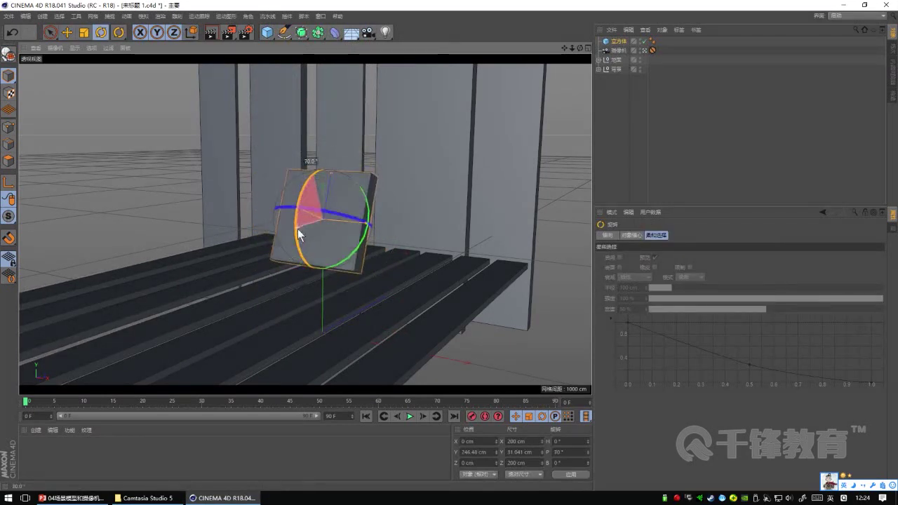
{"action": "left_click_drag", "start_coordinate": [356, 188], "coordinate": [363, 220]}
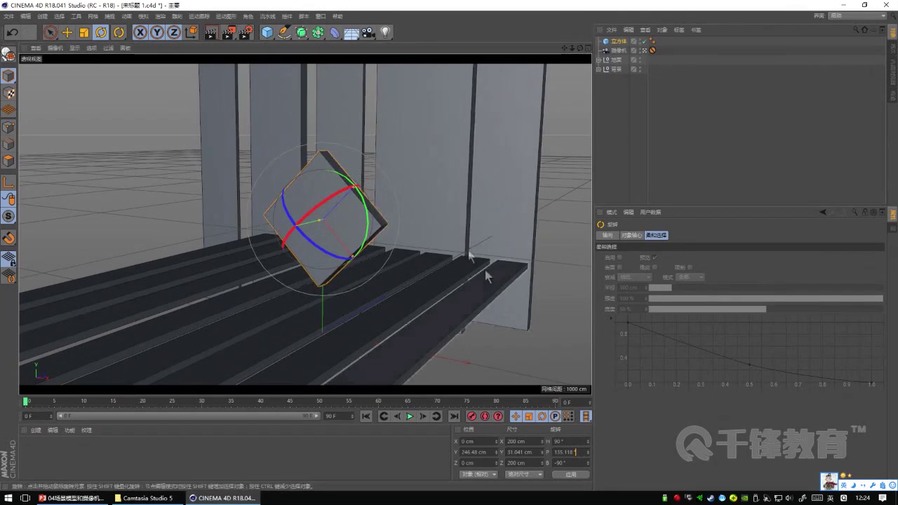
Step: Set the slab's rotation pitch to 145° in the Coordinates tab
{"action": "left_click", "coordinate": [674, 105]}
{"action": "left_click", "coordinate": [617, 41]}
{"action": "left_click", "coordinate": [660, 236]}
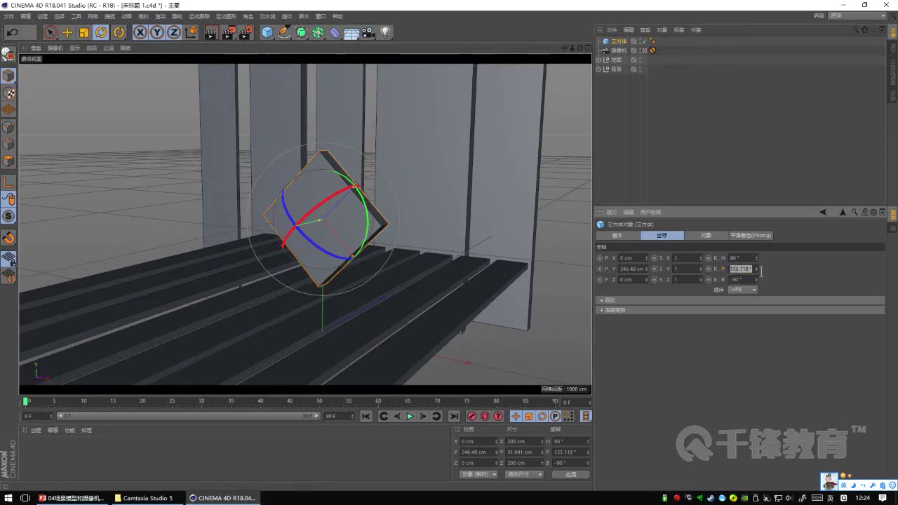
{"action": "type", "text": "45"}
{"action": "key", "text": "Return"}
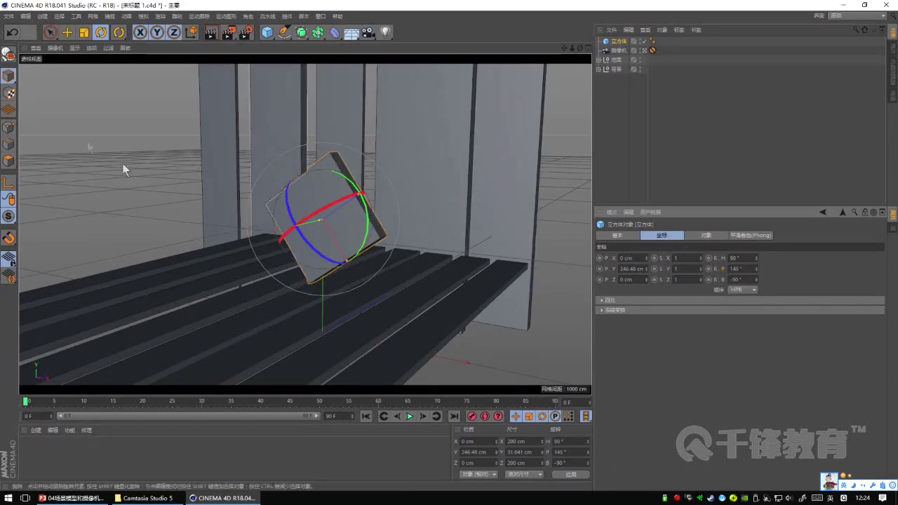
{"action": "key", "text": "space"}
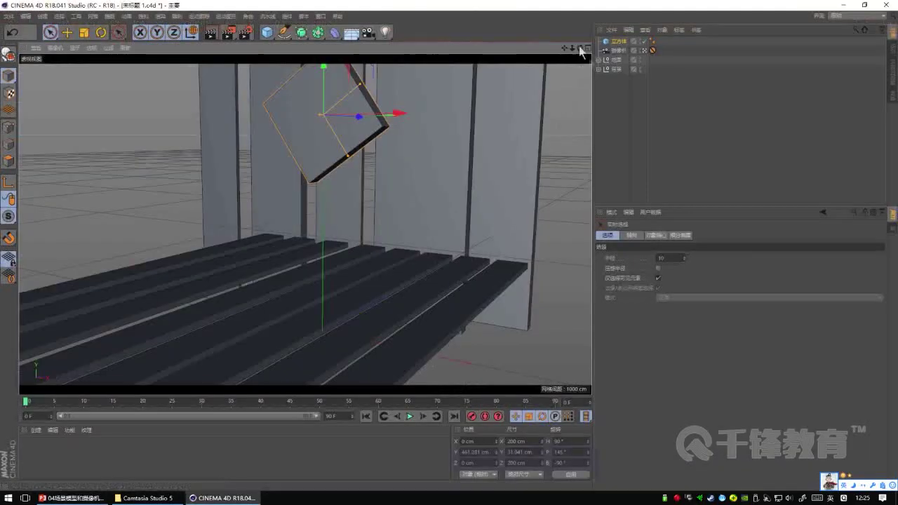
{"action": "left_click", "coordinate": [588, 47]}
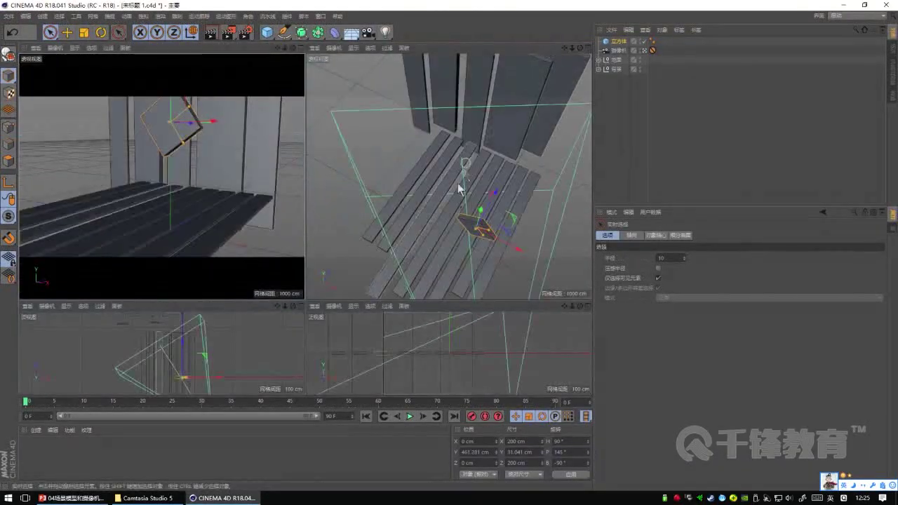
Step: Move the slab along Z and X toward the wall panels, undoing an accidental stretch
{"action": "mouse_move", "coordinate": [501, 200]}
{"action": "left_mouse_down"}
{"action": "mouse_move", "coordinate": [614, 87]}
{"action": "mouse_move", "coordinate": [549, 146]}
{"action": "left_mouse_up"}
{"action": "mouse_move", "coordinate": [565, 194]}
{"action": "left_mouse_down"}
{"action": "mouse_move", "coordinate": [527, 182]}
{"action": "mouse_move", "coordinate": [538, 136]}
{"action": "mouse_move", "coordinate": [458, 183]}
{"action": "mouse_move", "coordinate": [493, 123]}
{"action": "left_mouse_up"}
{"action": "key", "text": "r"}
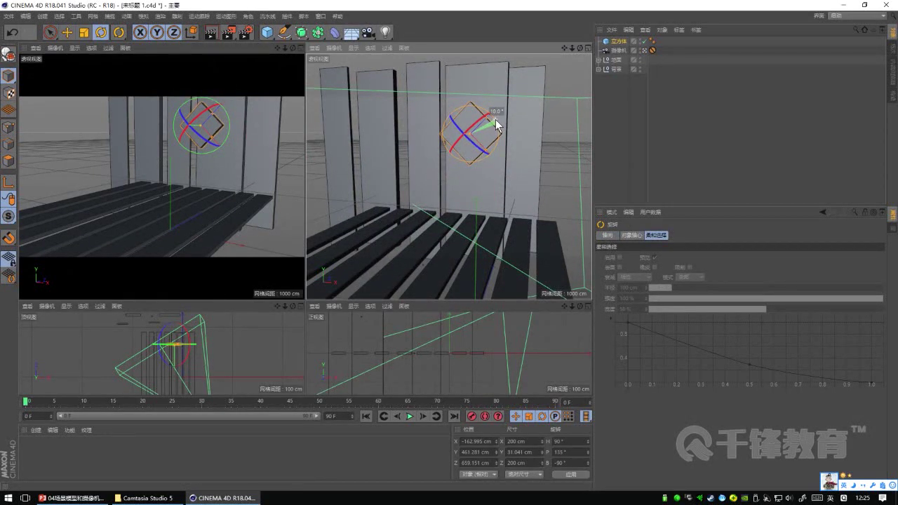
{"action": "left_click_drag", "start_coordinate": [498, 164], "coordinate": [538, 176], "text": "alt"}
{"action": "key", "text": "e"}
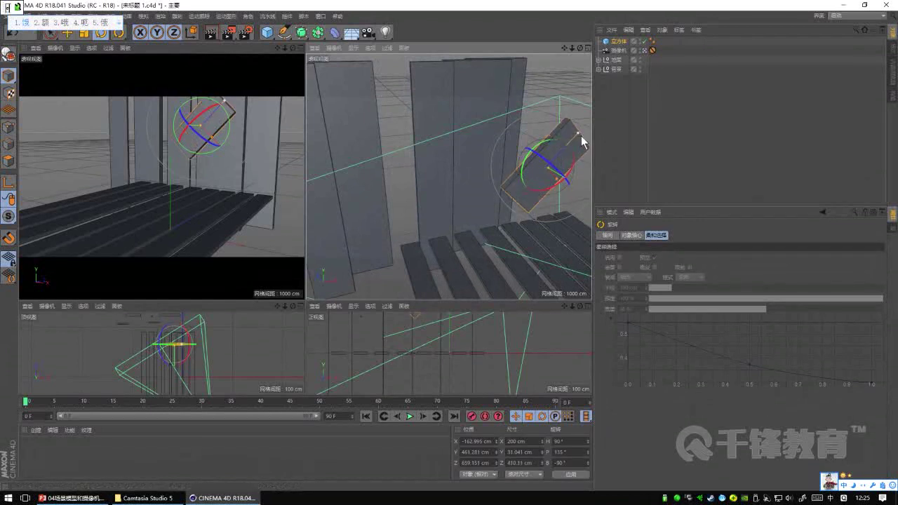
{"action": "left_click_drag", "start_coordinate": [581, 141], "coordinate": [543, 193]}
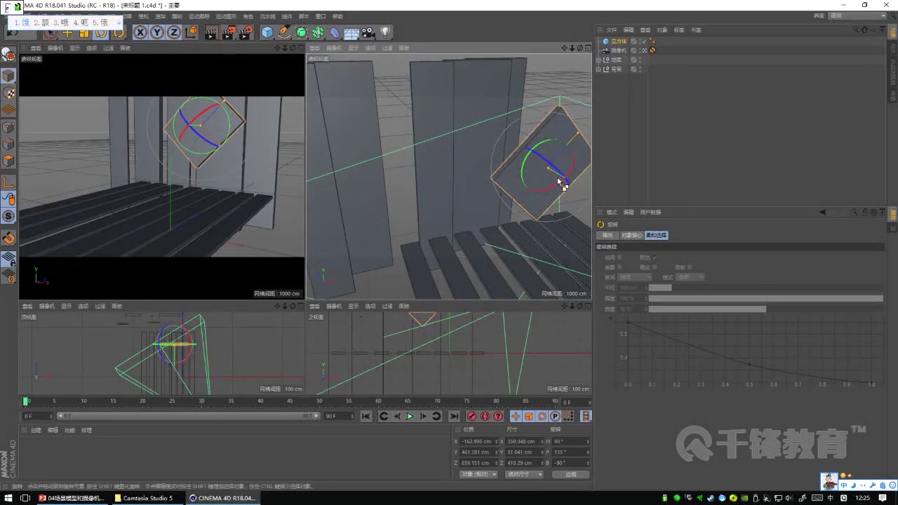
{"action": "key", "text": "ctrl+space"}
{"action": "key", "text": "ctrl+z"}
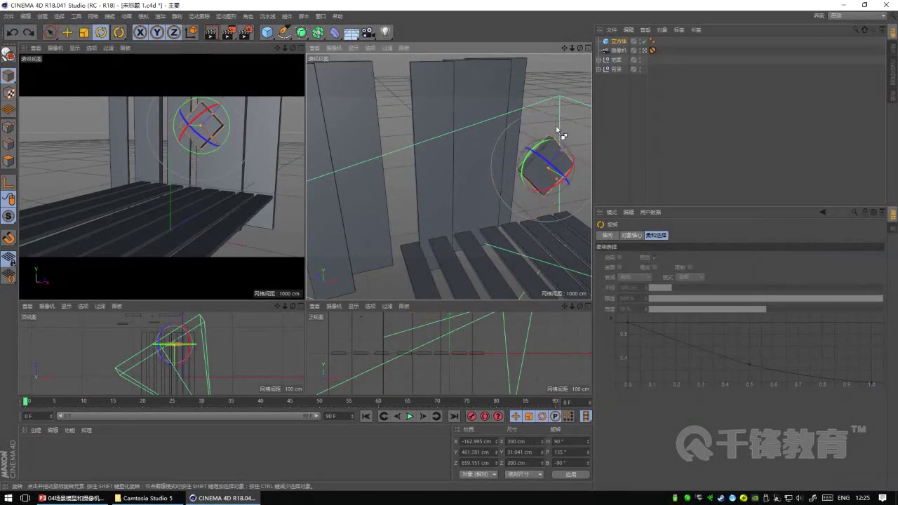
{"action": "left_click_drag", "start_coordinate": [555, 133], "coordinate": [464, 138], "text": "alt"}
Step: Scale the slab up, thicken it along Y, slide it back toward the wall, and enlarge it about 13%
{"action": "key", "text": "t"}
{"action": "left_click_drag", "start_coordinate": [508, 162], "coordinate": [496, 158]}
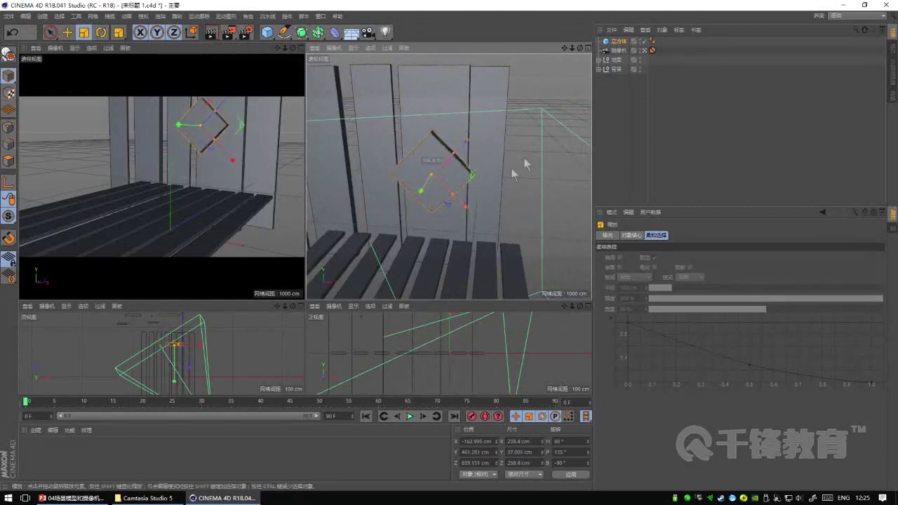
{"action": "left_click_drag", "start_coordinate": [486, 190], "coordinate": [429, 196], "text": "alt"}
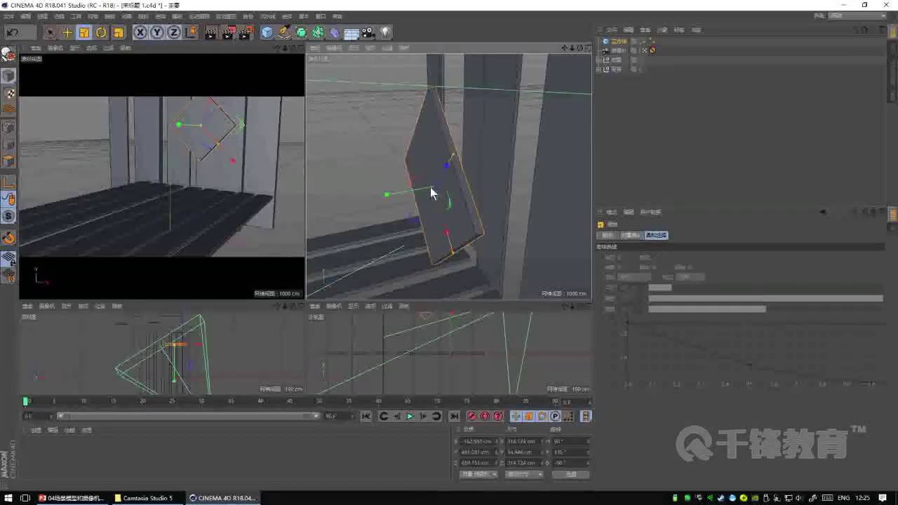
{"action": "left_click_drag", "start_coordinate": [431, 195], "coordinate": [645, 152]}
{"action": "key", "text": "e"}
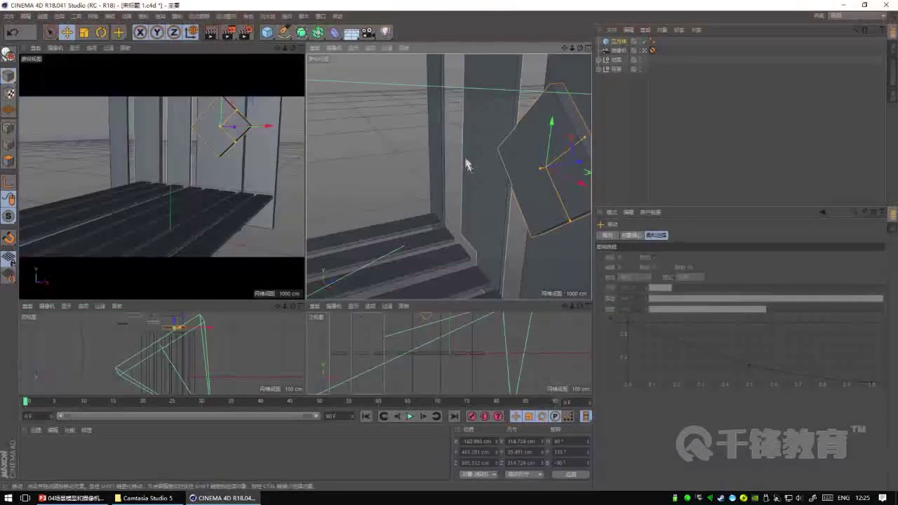
{"action": "mouse_move", "coordinate": [597, 146]}
{"action": "left_mouse_down"}
{"action": "mouse_move", "coordinate": [459, 161]}
{"action": "mouse_move", "coordinate": [477, 187]}
{"action": "left_mouse_up"}
{"action": "key", "text": "t"}
{"action": "left_click_drag", "start_coordinate": [553, 150], "coordinate": [596, 134]}
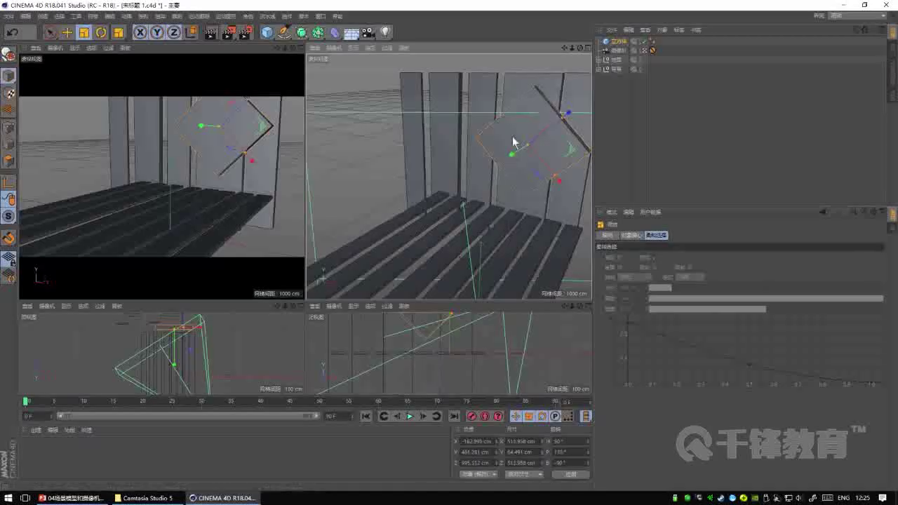
Step: View the slab from a higher angle and resize it further
{"action": "mouse_move", "coordinate": [517, 144]}
{"action": "left_mouse_down", "text": "alt"}
{"action": "mouse_move", "coordinate": [491, 152]}
{"action": "mouse_move", "coordinate": [511, 181]}
{"action": "mouse_move", "coordinate": [516, 133]}
{"action": "mouse_move", "coordinate": [498, 125]}
{"action": "mouse_move", "coordinate": [556, 130]}
{"action": "mouse_move", "coordinate": [499, 125]}
{"action": "left_mouse_up", "text": "alt"}
{"action": "key", "text": "t"}
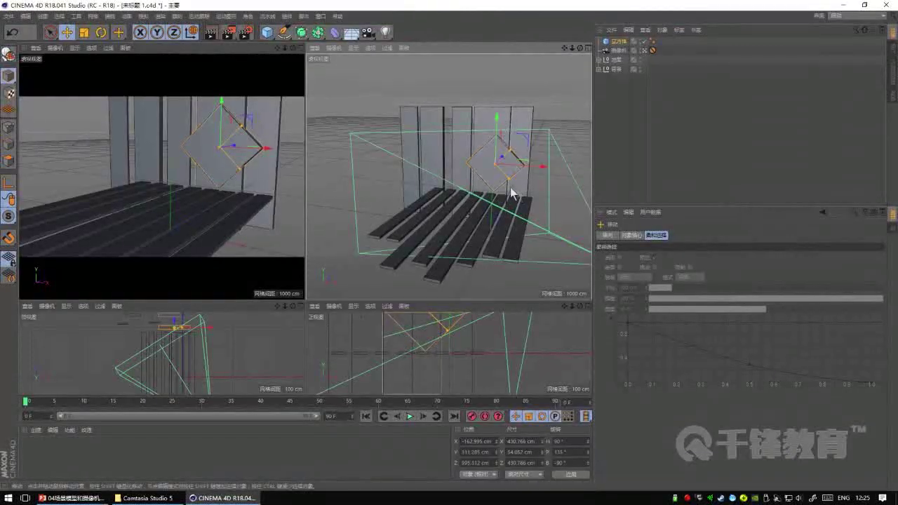
{"action": "left_click_drag", "start_coordinate": [511, 195], "coordinate": [486, 156], "text": "alt"}
{"action": "scroll", "coordinate": [487, 156], "scroll_direction": "up", "scroll_amount": 3}
{"action": "scroll", "coordinate": [527, 192], "scroll_direction": "up", "scroll_amount": 3}
{"action": "scroll", "coordinate": [547, 185], "scroll_direction": "up", "scroll_amount": 3}
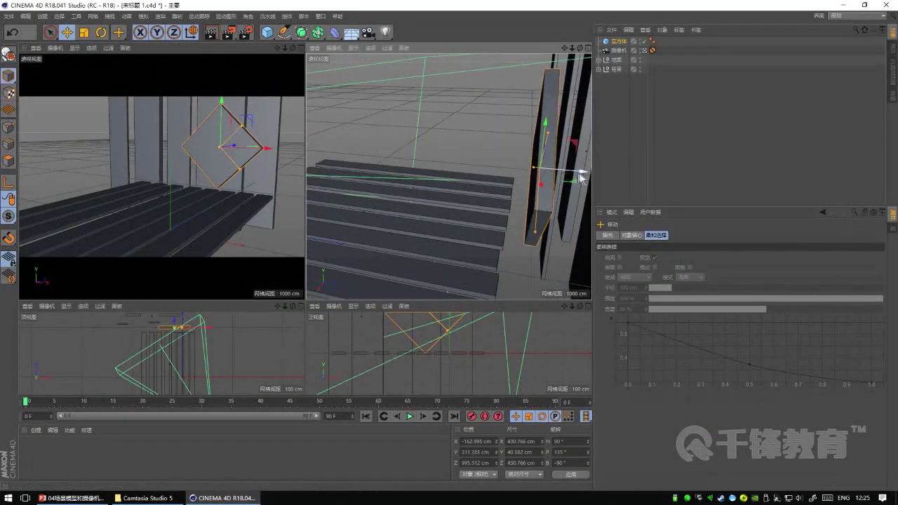
{"action": "mouse_move", "coordinate": [576, 173]}
{"action": "left_mouse_down"}
{"action": "mouse_move", "coordinate": [553, 176]}
{"action": "mouse_move", "coordinate": [569, 155]}
{"action": "mouse_move", "coordinate": [560, 168]}
{"action": "left_mouse_up"}
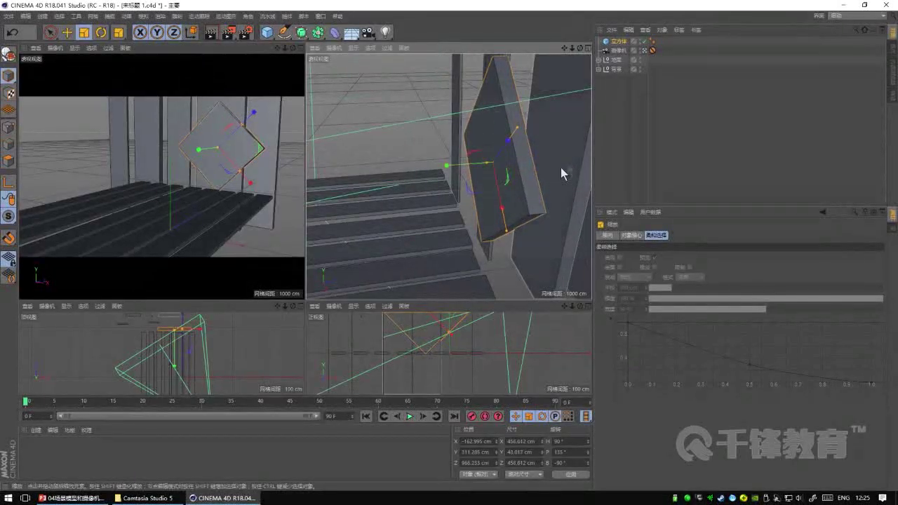
Step: Inspect the whole scene around the wall panels and compare it with the reference slide
{"action": "key", "text": "e"}
{"action": "mouse_move", "coordinate": [517, 136]}
{"action": "left_mouse_down", "text": "alt"}
{"action": "mouse_move", "coordinate": [568, 166]}
{"action": "mouse_move", "coordinate": [525, 190]}
{"action": "mouse_move", "coordinate": [491, 184]}
{"action": "left_mouse_up", "text": "alt"}
{"action": "left_click", "coordinate": [486, 186]}
{"action": "scroll", "coordinate": [487, 186], "scroll_direction": "up", "scroll_amount": 2}
{"action": "scroll", "coordinate": [478, 190], "scroll_direction": "up", "scroll_amount": 2}
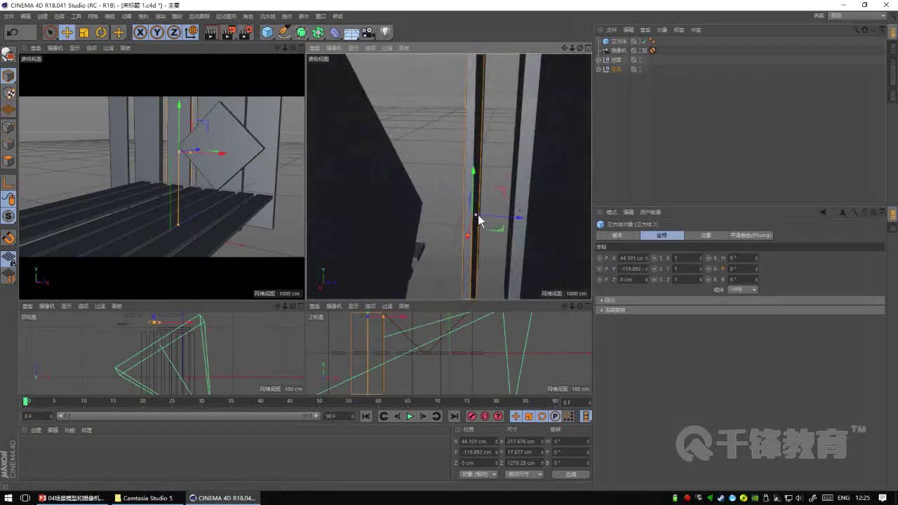
{"action": "scroll", "coordinate": [495, 225], "scroll_direction": "down", "scroll_amount": 3}
{"action": "left_click_drag", "start_coordinate": [475, 210], "coordinate": [455, 201], "text": "alt"}
{"action": "key", "text": "alt+Tab"}
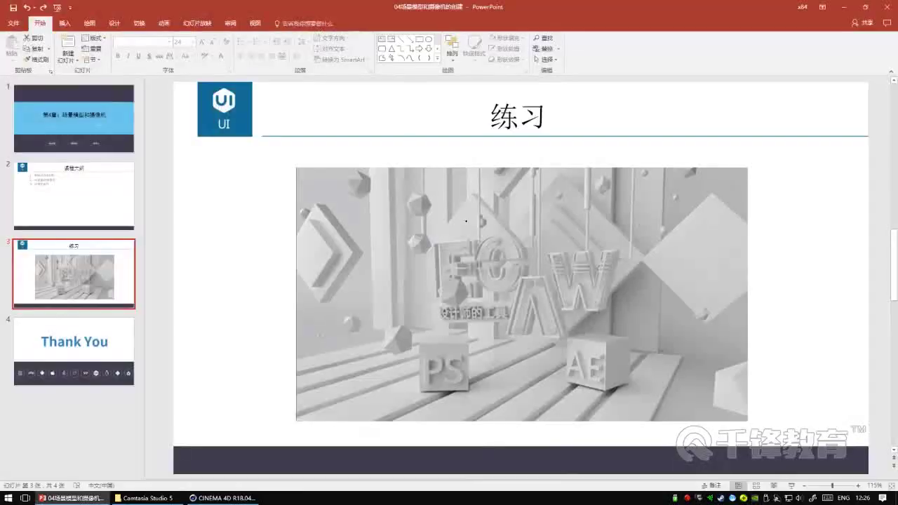
{"action": "key", "text": "alt+Tab"}
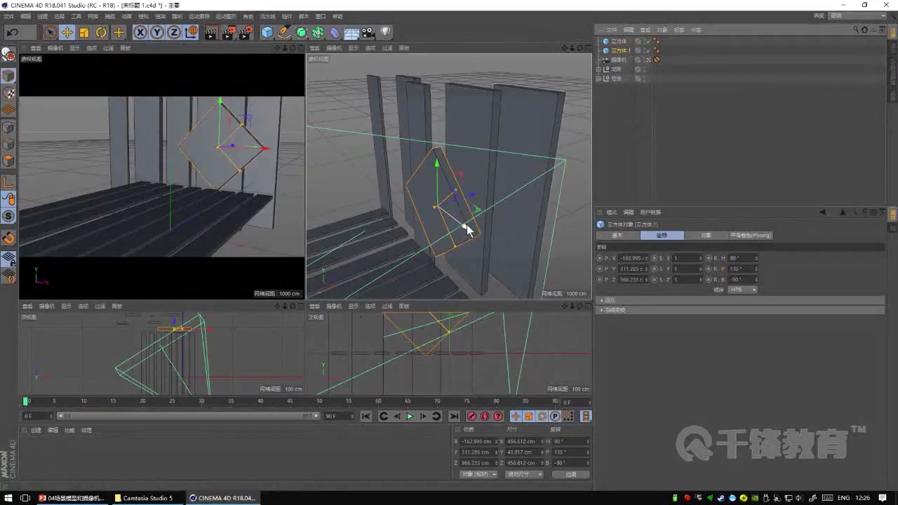
Step: Shrink the diamond slab to about 319 cm and nudge it along Z
{"action": "key", "text": "t"}
{"action": "mouse_move", "coordinate": [456, 200]}
{"action": "left_mouse_down"}
{"action": "mouse_move", "coordinate": [466, 228]}
{"action": "mouse_move", "coordinate": [456, 236]}
{"action": "mouse_move", "coordinate": [492, 214]}
{"action": "mouse_move", "coordinate": [435, 227]}
{"action": "mouse_move", "coordinate": [437, 213]}
{"action": "mouse_move", "coordinate": [459, 203]}
{"action": "mouse_move", "coordinate": [424, 230]}
{"action": "mouse_move", "coordinate": [449, 201]}
{"action": "mouse_move", "coordinate": [446, 209]}
{"action": "left_mouse_up"}
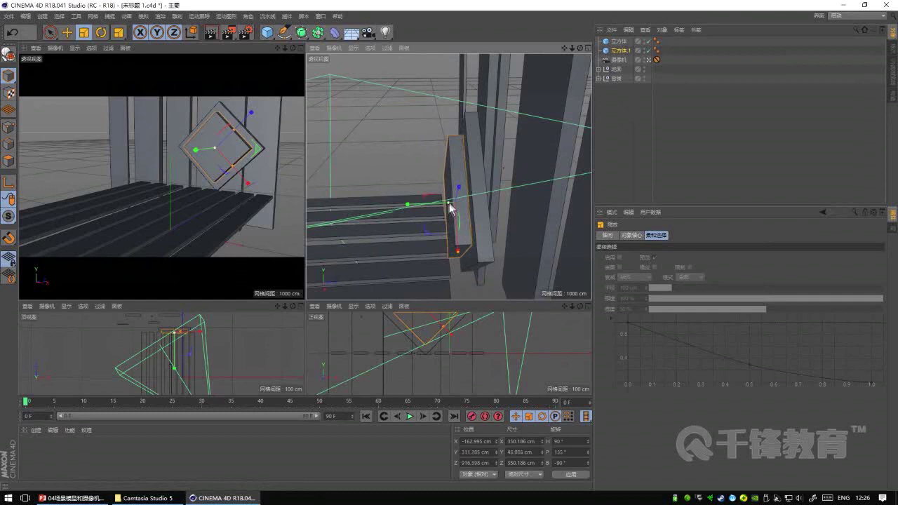
{"action": "key", "text": "e"}
{"action": "left_click_drag", "start_coordinate": [500, 202], "coordinate": [505, 203]}
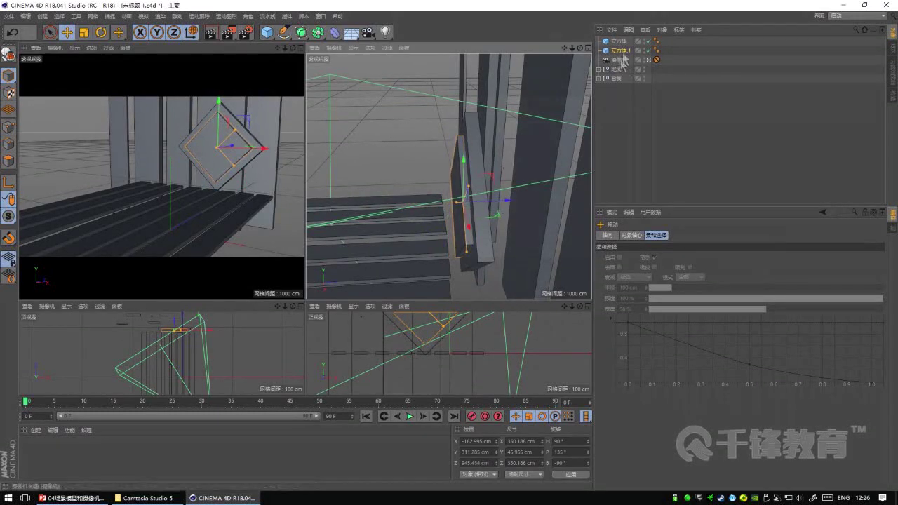
Step: Duplicate the diamond panel and push the copy forward, viewing the panels close up
{"action": "left_click_drag", "start_coordinate": [623, 60], "coordinate": [617, 66], "text": "ctrl"}
{"action": "mouse_move", "coordinate": [497, 216]}
{"action": "left_mouse_down"}
{"action": "mouse_move", "coordinate": [493, 206]}
{"action": "mouse_move", "coordinate": [503, 207]}
{"action": "left_mouse_up"}
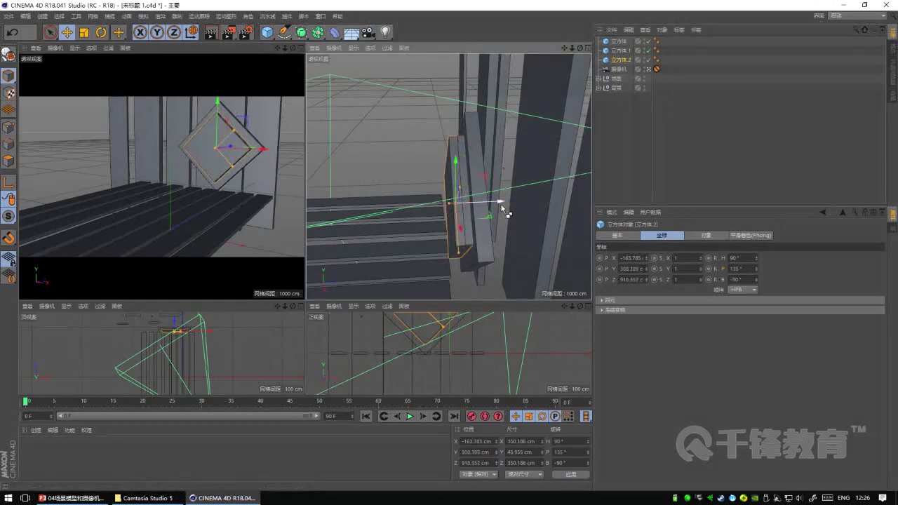
{"action": "key", "text": "t"}
{"action": "mouse_move", "coordinate": [509, 176]}
{"action": "left_mouse_down", "text": "alt"}
{"action": "mouse_move", "coordinate": [528, 191]}
{"action": "mouse_move", "coordinate": [459, 228]}
{"action": "mouse_move", "coordinate": [505, 170]}
{"action": "mouse_move", "coordinate": [453, 227]}
{"action": "mouse_move", "coordinate": [522, 240]}
{"action": "mouse_move", "coordinate": [419, 155]}
{"action": "left_mouse_up", "text": "alt"}
{"action": "key", "text": "e"}
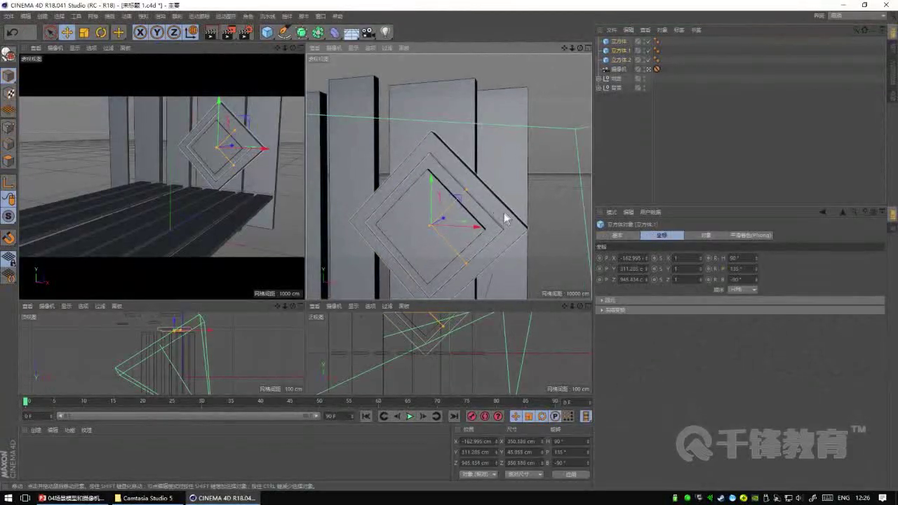
Step: Shrink the outer diamond frame slightly, select inner frame 立方体.2, and view the reference slide
{"action": "left_click", "coordinate": [488, 227]}
{"action": "key", "text": "t"}
{"action": "left_click_drag", "start_coordinate": [529, 156], "coordinate": [485, 197]}
{"action": "left_click", "coordinate": [459, 236]}
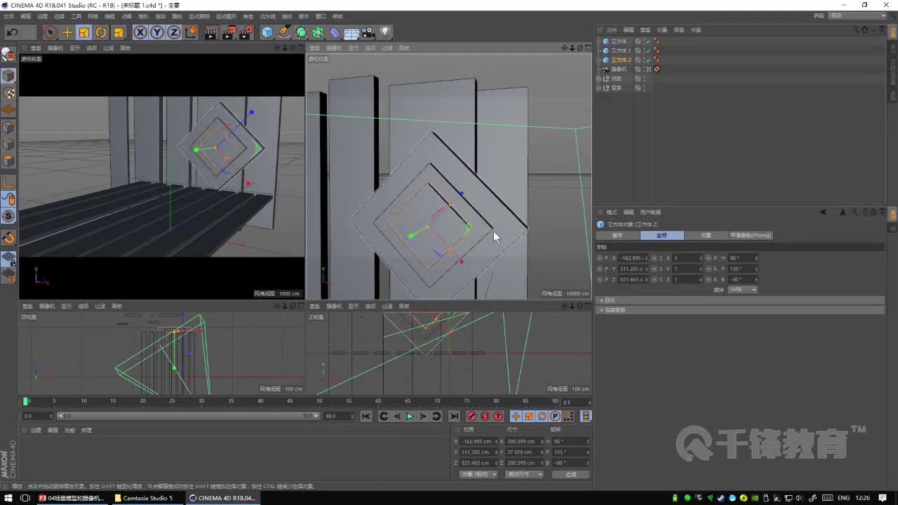
{"action": "key", "text": "alt+Tab"}
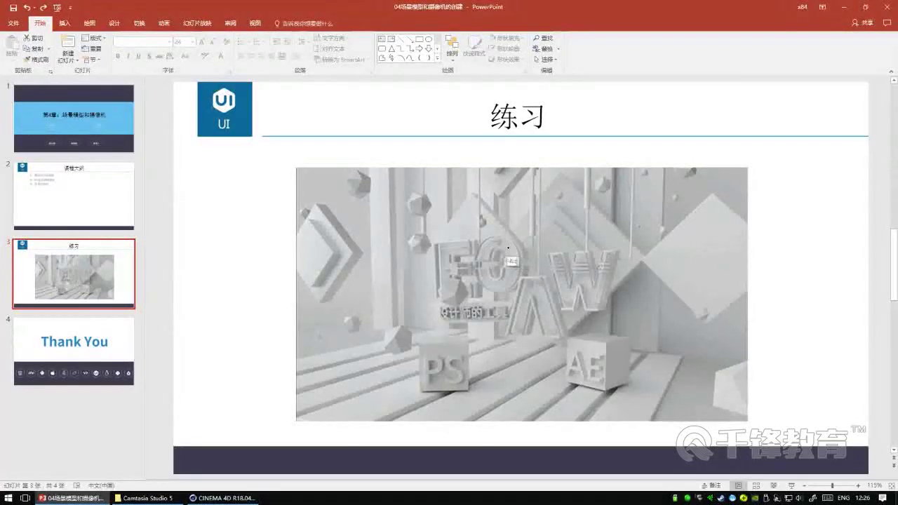
Step: Select the diamond frames together and compare them against the reference slide
{"action": "key", "text": "alt+Tab"}
{"action": "left_click", "coordinate": [506, 231], "text": "shift"}
{"action": "key", "text": "alt+Tab"}
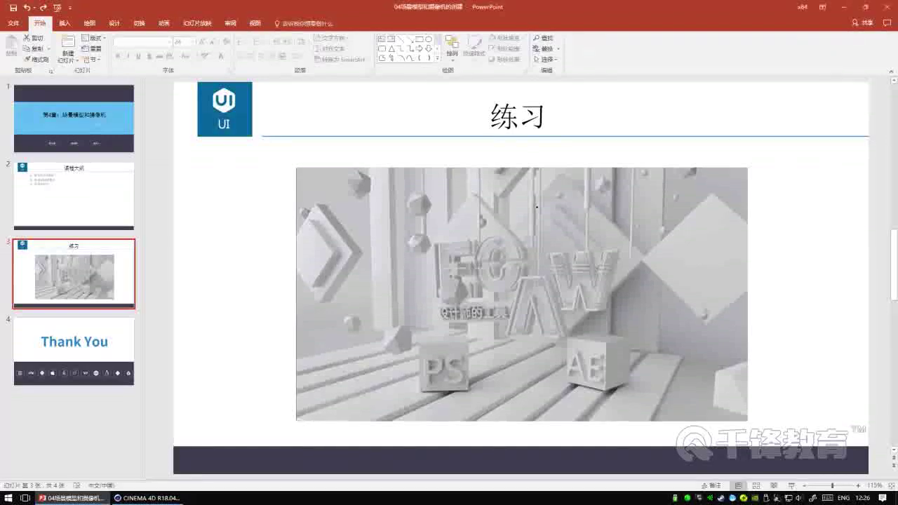
{"action": "key", "text": "alt+Tab"}
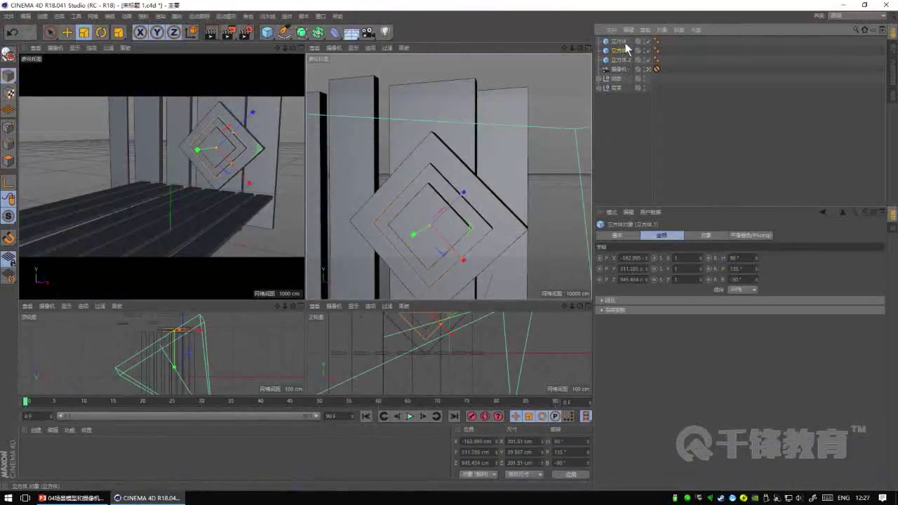
Step: Copy the diamond panel as 立方体.3 and move the copy to the left
{"action": "left_click_drag", "start_coordinate": [626, 50], "coordinate": [627, 46], "text": "ctrl"}
{"action": "key", "text": "e"}
{"action": "left_click_drag", "start_coordinate": [495, 229], "coordinate": [320, 208]}
{"action": "key", "text": "alt+Tab"}
{"action": "key", "text": "alt+Tab"}
{"action": "key", "text": "alt+Tab"}
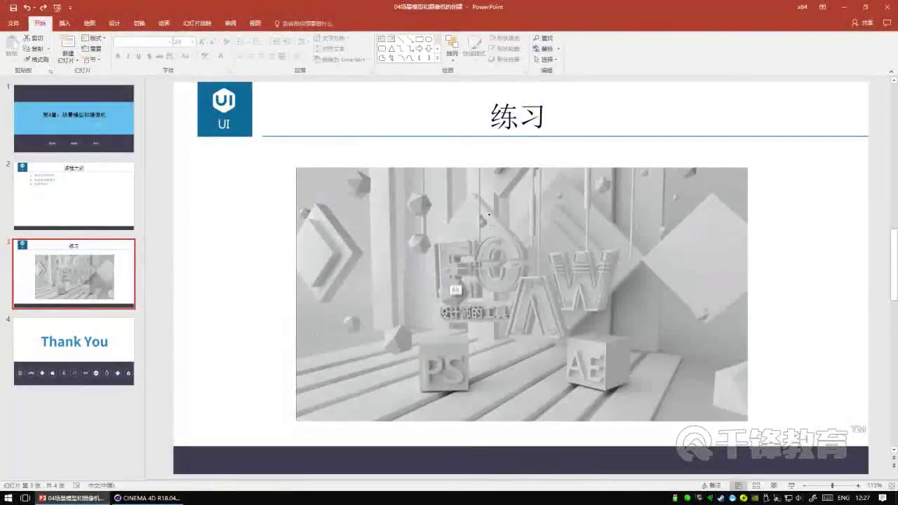
Step: Nudge the copied diamond panel into place left of the nested frames, matching the reference slide
{"action": "key", "text": "alt+Tab"}
{"action": "mouse_move", "coordinate": [392, 161]}
{"action": "left_mouse_down"}
{"action": "mouse_move", "coordinate": [379, 160]}
{"action": "mouse_move", "coordinate": [401, 187]}
{"action": "mouse_move", "coordinate": [390, 185]}
{"action": "left_mouse_up"}
{"action": "key", "text": "alt+Tab"}
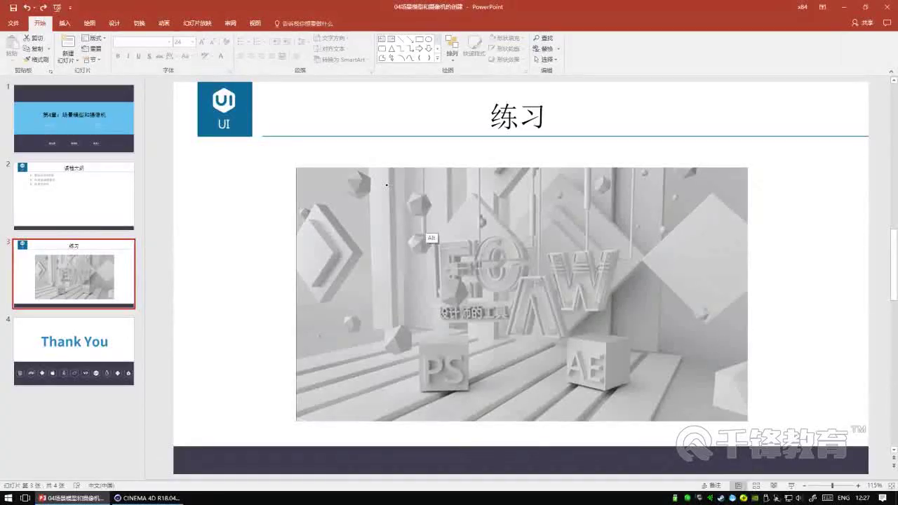
{"action": "key", "text": "alt+Tab"}
{"action": "left_click_drag", "start_coordinate": [395, 197], "coordinate": [431, 171]}
{"action": "key", "text": "alt+Tab"}
{"action": "key", "text": "alt+Tab"}
{"action": "key", "text": "alt+Tab"}
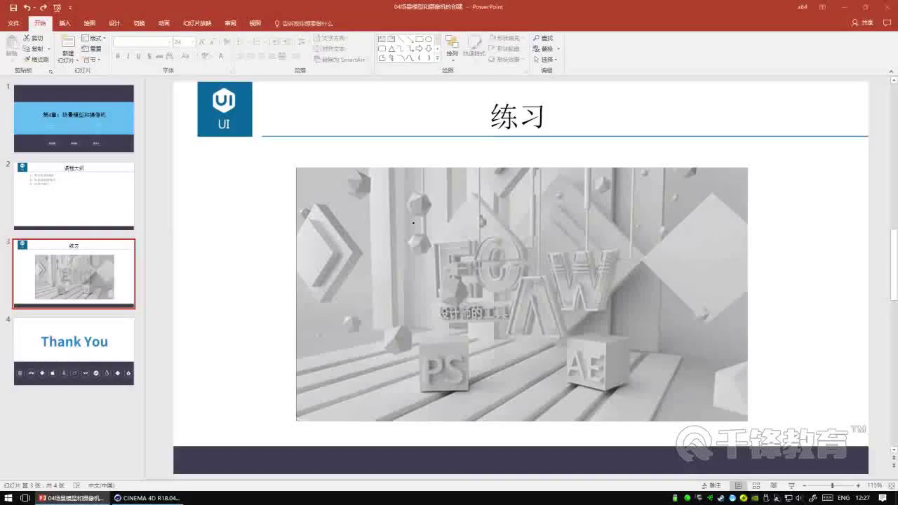
{"action": "key", "text": "alt+Tab"}
Step: Duplicate 立方体.3 as a new diamond 立方体.4 on the right, then shift all five diamonds along X
{"action": "left_click", "coordinate": [621, 52]}
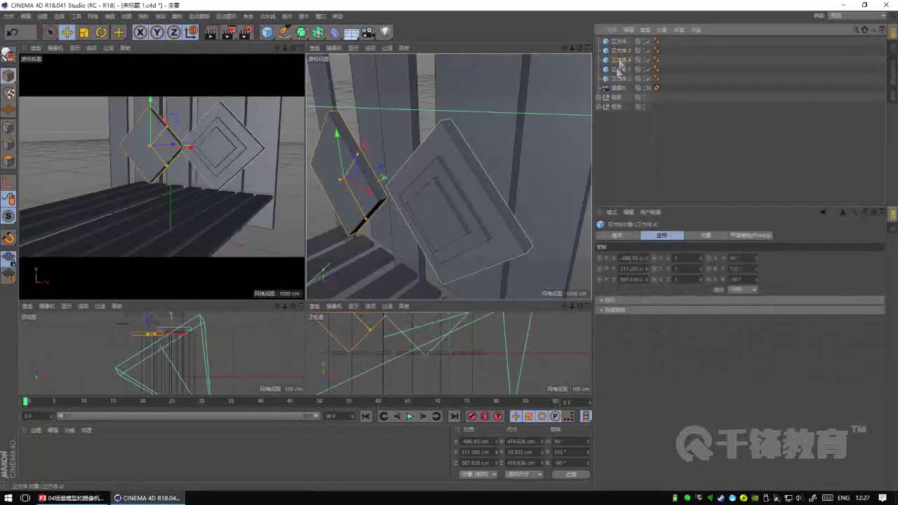
{"action": "left_click_drag", "start_coordinate": [377, 199], "coordinate": [594, 284], "text": "ctrl"}
{"action": "left_click_drag", "start_coordinate": [508, 220], "coordinate": [490, 174], "text": "alt"}
{"action": "key", "text": "alt+Tab"}
{"action": "key", "text": "alt+Tab"}
{"action": "left_click_drag", "start_coordinate": [489, 206], "coordinate": [522, 215]}
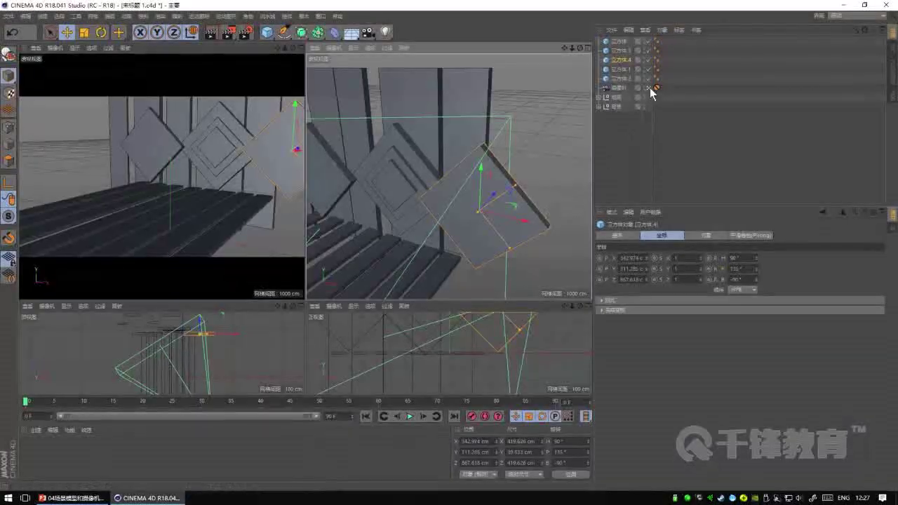
{"action": "left_click_drag", "start_coordinate": [631, 37], "coordinate": [621, 79]}
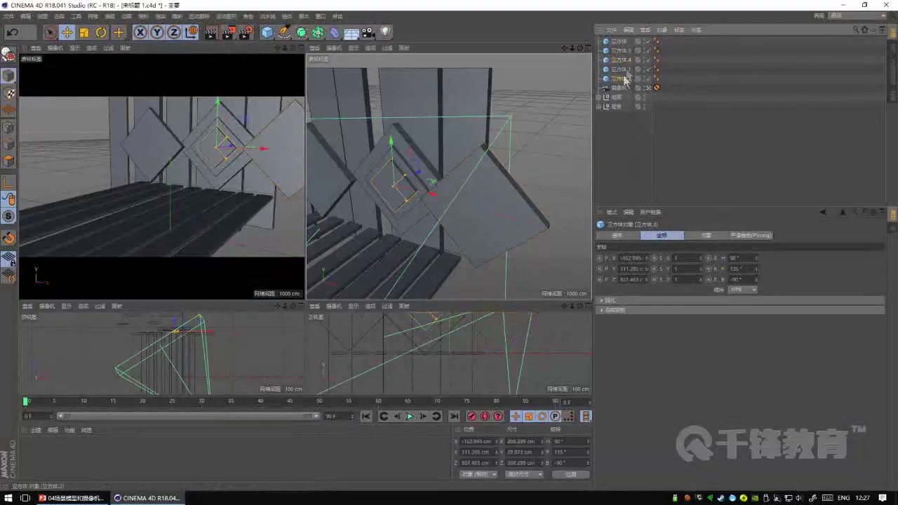
{"action": "left_click_drag", "start_coordinate": [432, 193], "coordinate": [414, 188]}
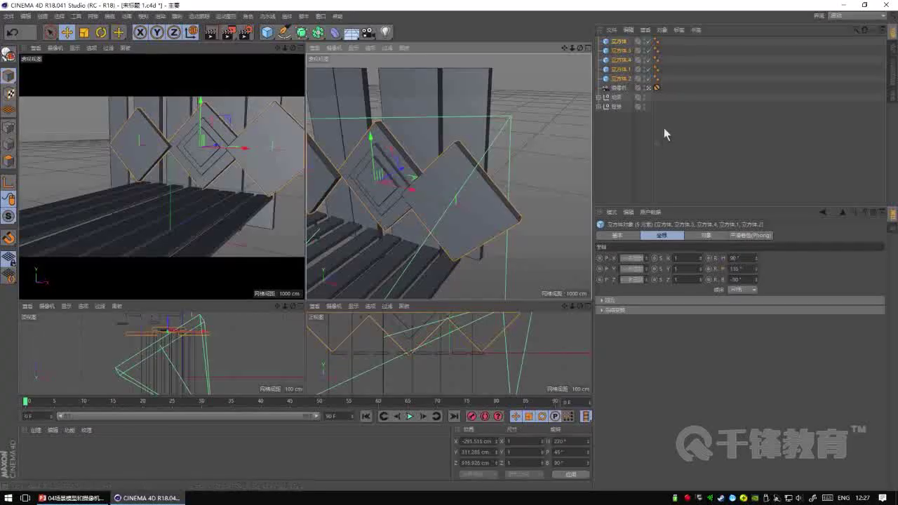
Step: Scale the right diamond 立方体.4 down and reposition it along its axis
{"action": "left_click", "coordinate": [502, 197]}
{"action": "left_click_drag", "start_coordinate": [520, 169], "coordinate": [492, 163]}
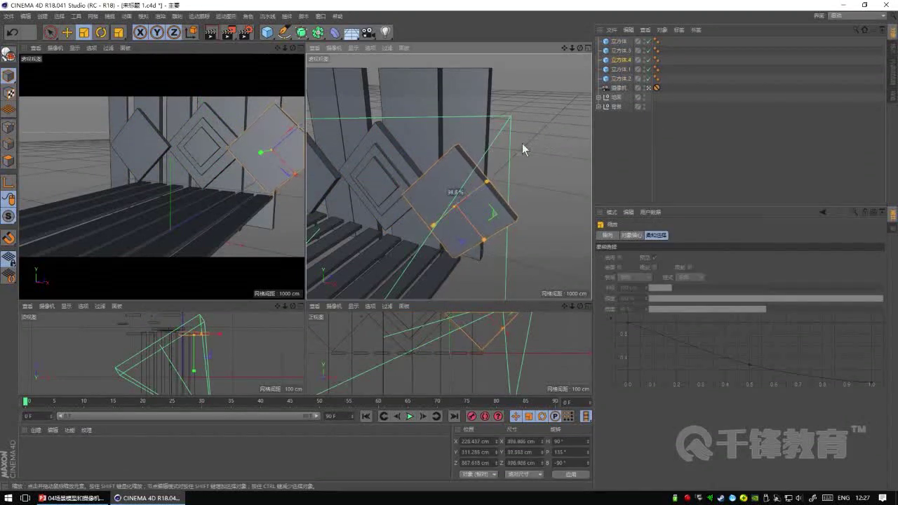
{"action": "key", "text": "e"}
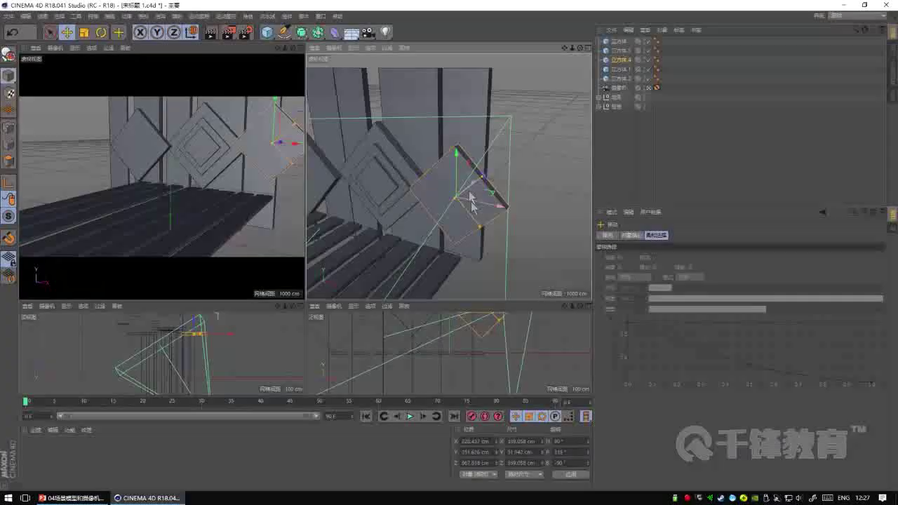
{"action": "left_click_drag", "start_coordinate": [459, 183], "coordinate": [475, 176]}
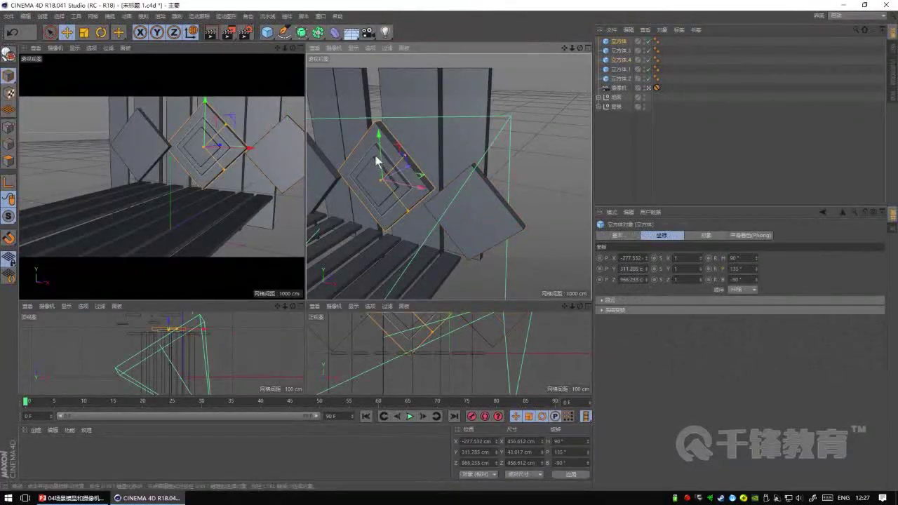
Step: Select the three nested diamond frames, including 立方体.1
{"action": "left_click", "coordinate": [370, 167], "text": "shift"}
{"action": "left_click", "coordinate": [512, 145]}
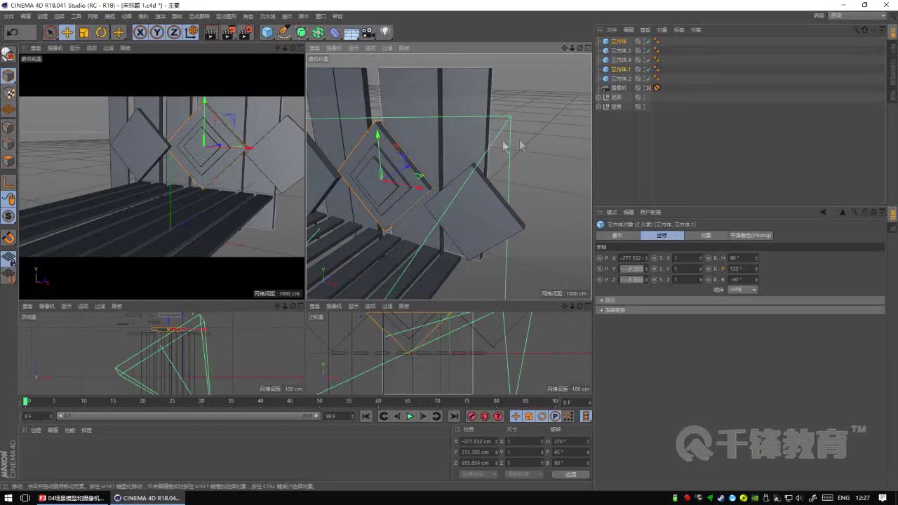
{"action": "left_click_drag", "start_coordinate": [535, 66], "coordinate": [456, 178], "text": "alt"}
{"action": "left_click", "coordinate": [444, 172]}
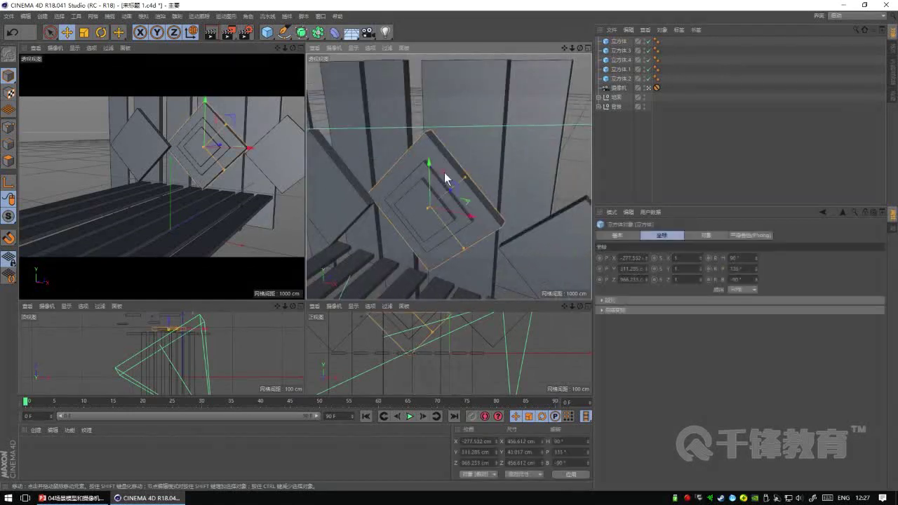
{"action": "key", "text": "space"}
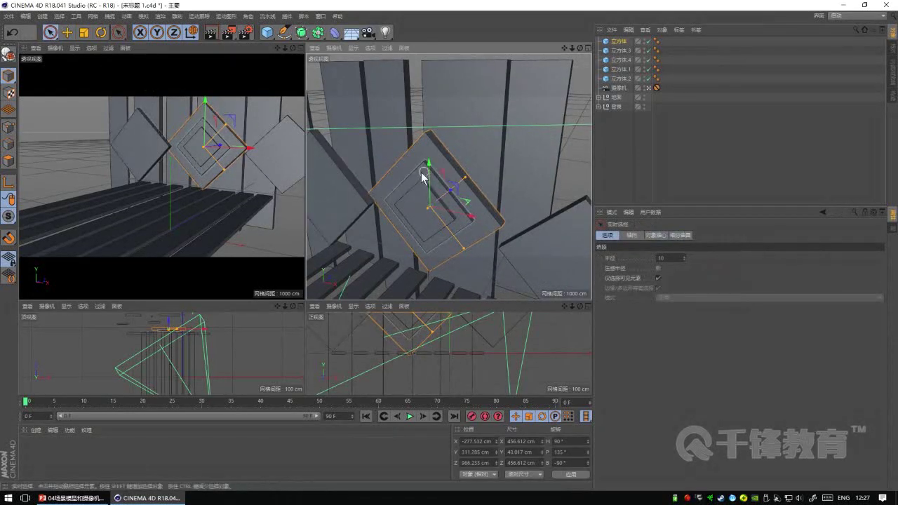
{"action": "left_click", "coordinate": [417, 199], "text": "shift"}
{"action": "left_click_drag", "start_coordinate": [412, 180], "coordinate": [493, 152], "text": "alt"}
{"action": "left_click", "coordinate": [492, 151]}
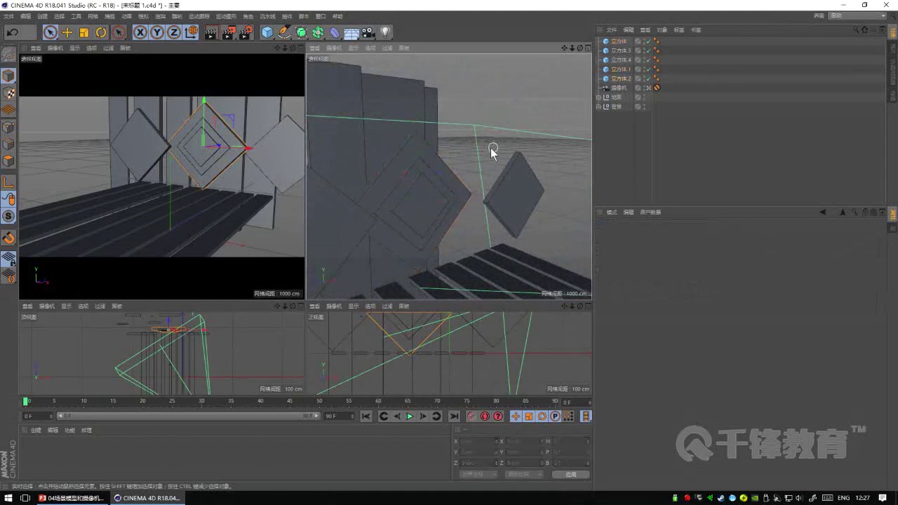
{"action": "left_click", "coordinate": [447, 188]}
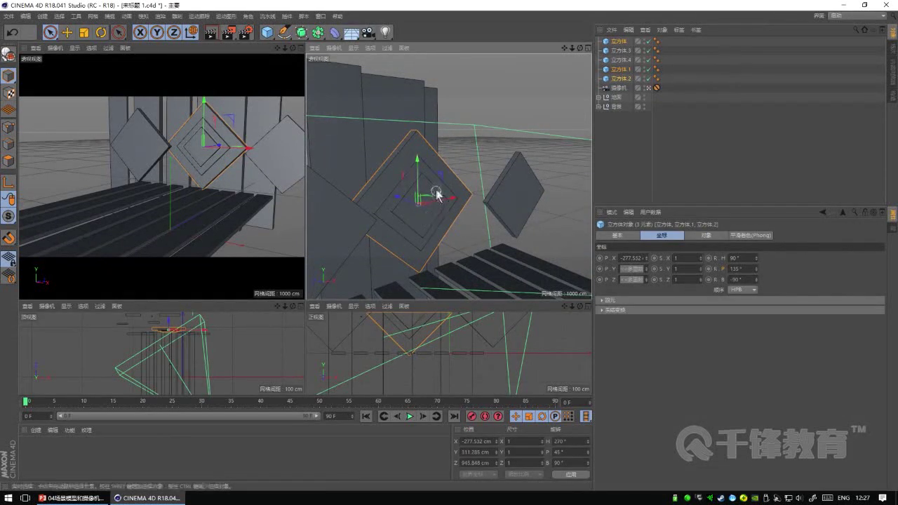
Step: Group the three nested frames under a null and move 立方体.3 about 80 cm along its axis
{"action": "key", "text": "alt+g"}
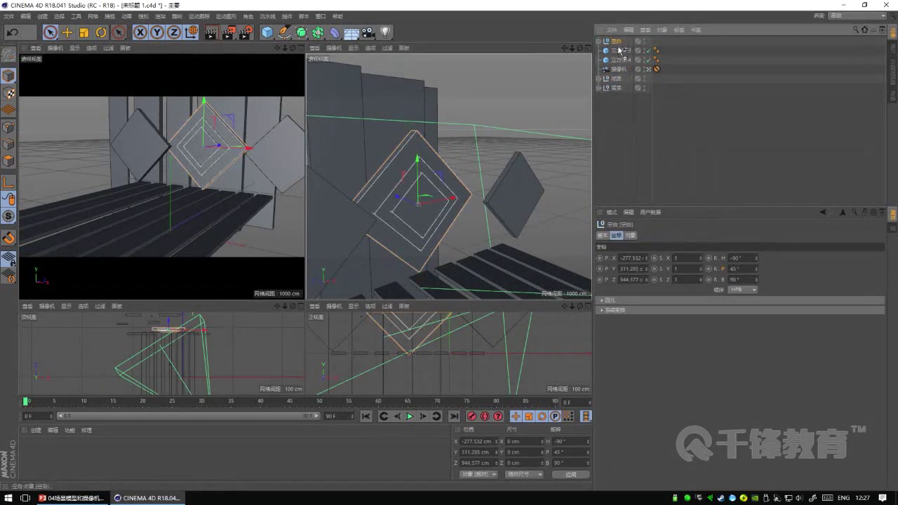
{"action": "mouse_move", "coordinate": [465, 200]}
{"action": "left_mouse_down", "text": "alt"}
{"action": "mouse_move", "coordinate": [491, 194]}
{"action": "mouse_move", "coordinate": [445, 190]}
{"action": "mouse_move", "coordinate": [438, 146]}
{"action": "mouse_move", "coordinate": [405, 114]}
{"action": "mouse_move", "coordinate": [401, 90]}
{"action": "left_mouse_up", "text": "alt"}
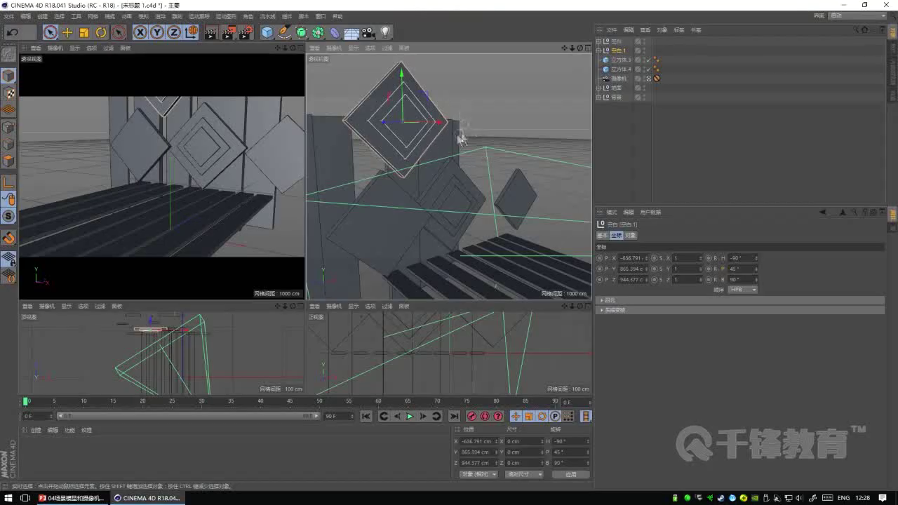
{"action": "mouse_move", "coordinate": [457, 136]}
{"action": "left_mouse_down", "text": "alt"}
{"action": "mouse_move", "coordinate": [417, 143]}
{"action": "mouse_move", "coordinate": [482, 152]}
{"action": "mouse_move", "coordinate": [404, 184]}
{"action": "mouse_move", "coordinate": [429, 125]}
{"action": "mouse_move", "coordinate": [444, 124]}
{"action": "left_mouse_up", "text": "alt"}
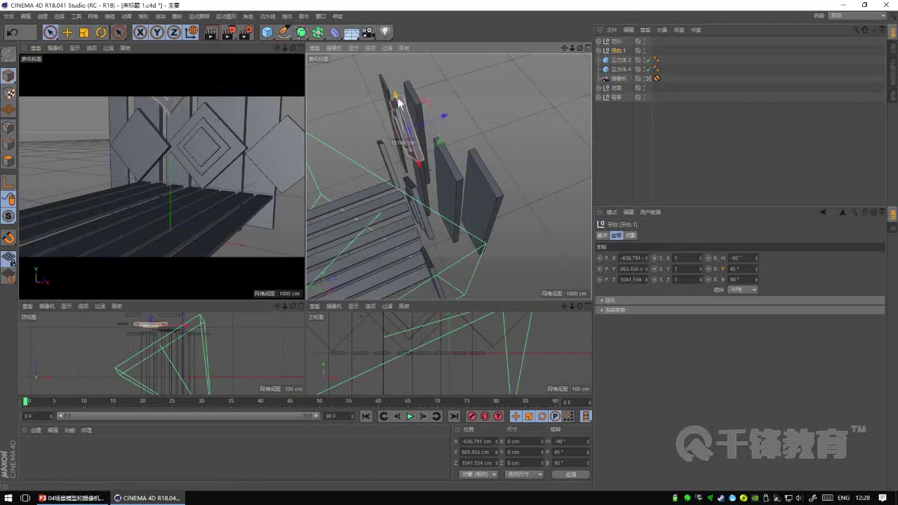
{"action": "left_click", "coordinate": [396, 148]}
{"action": "left_click_drag", "start_coordinate": [426, 146], "coordinate": [421, 160]}
Step: Expand the 空白.1 null group and select a cube inside it
{"action": "mouse_move", "coordinate": [487, 200]}
{"action": "left_mouse_down", "text": "alt"}
{"action": "mouse_move", "coordinate": [449, 137]}
{"action": "mouse_move", "coordinate": [455, 149]}
{"action": "mouse_move", "coordinate": [437, 175]}
{"action": "mouse_move", "coordinate": [432, 139]}
{"action": "mouse_move", "coordinate": [463, 134]}
{"action": "left_mouse_up", "text": "alt"}
{"action": "left_click", "coordinate": [598, 51]}
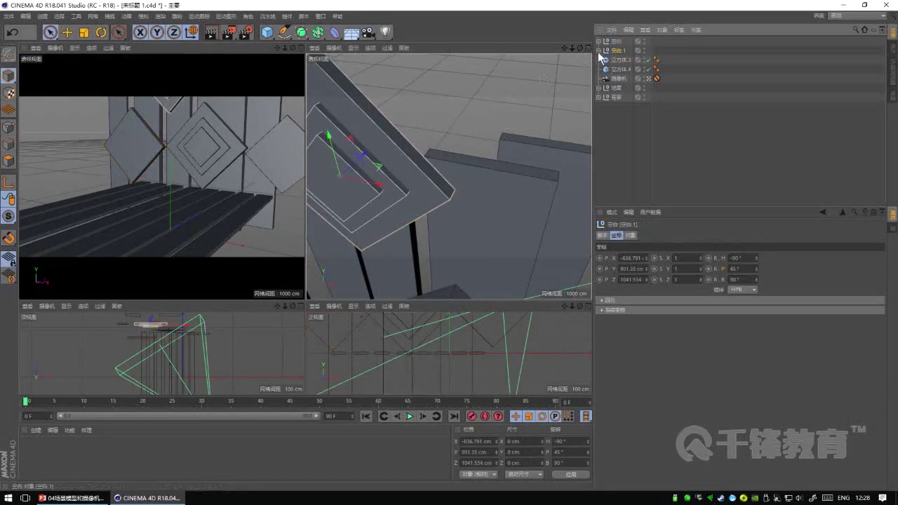
{"action": "left_click", "coordinate": [598, 51]}
{"action": "left_click", "coordinate": [344, 195]}
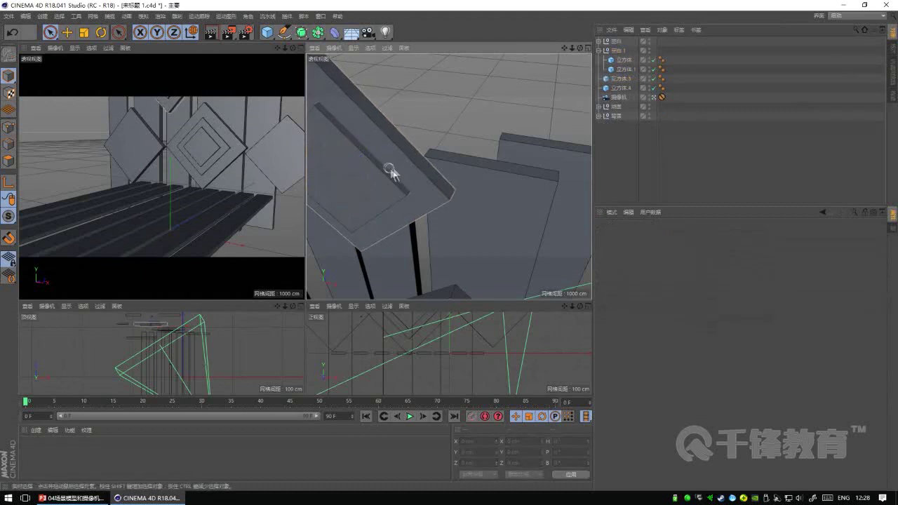
{"action": "key", "text": "e"}
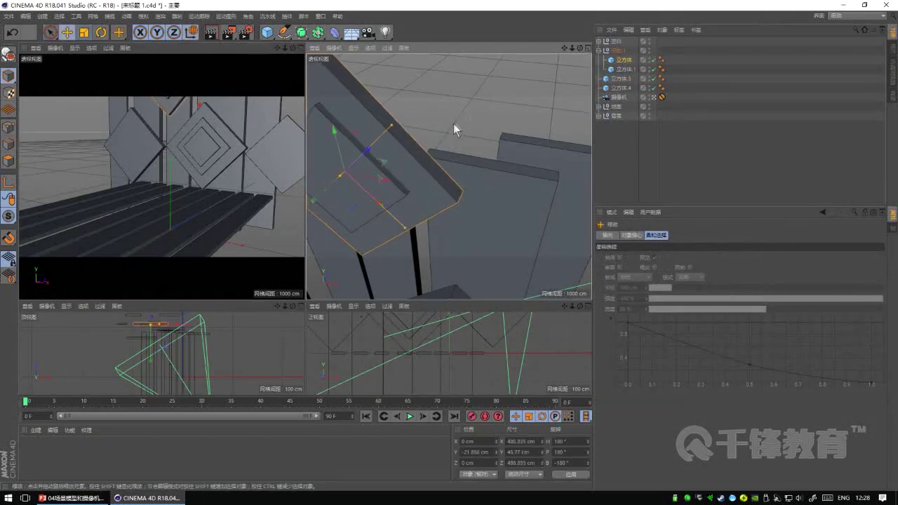
{"action": "left_click_drag", "start_coordinate": [433, 159], "coordinate": [494, 155], "text": "alt"}
Step: Scale 立方体.1 to about 116% and move it together with 立方体 upward
{"action": "left_click", "coordinate": [354, 145]}
{"action": "key", "text": "t"}
{"action": "mouse_move", "coordinate": [496, 103]}
{"action": "left_mouse_down"}
{"action": "mouse_move", "coordinate": [551, 90]}
{"action": "mouse_move", "coordinate": [407, 150]}
{"action": "mouse_move", "coordinate": [461, 157]}
{"action": "mouse_move", "coordinate": [429, 169]}
{"action": "left_mouse_up"}
{"action": "key", "text": "e"}
{"action": "left_click", "coordinate": [463, 121], "text": "shift"}
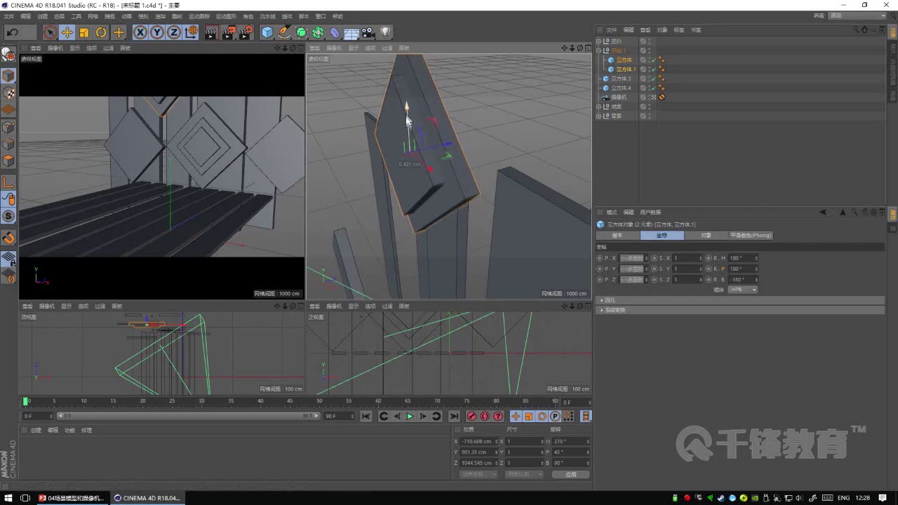
{"action": "left_click_drag", "start_coordinate": [407, 121], "coordinate": [410, 120]}
{"action": "left_click", "coordinate": [517, 100]}
Step: Check the reference slide, then select the group 平台.2 and restore the four-view layout
{"action": "key", "text": "alt+Tab"}
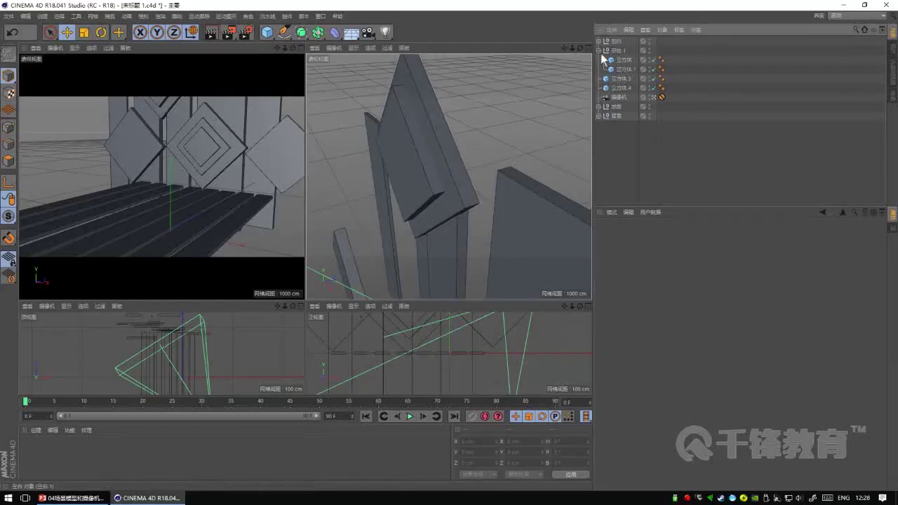
{"action": "left_click", "coordinate": [598, 50]}
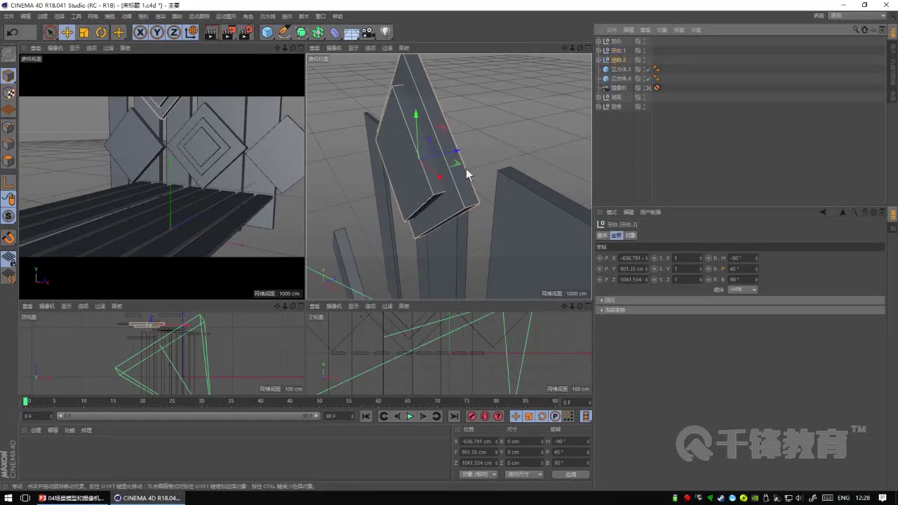
{"action": "left_click", "coordinate": [330, 121]}
{"action": "middle_click", "coordinate": [402, 102]}
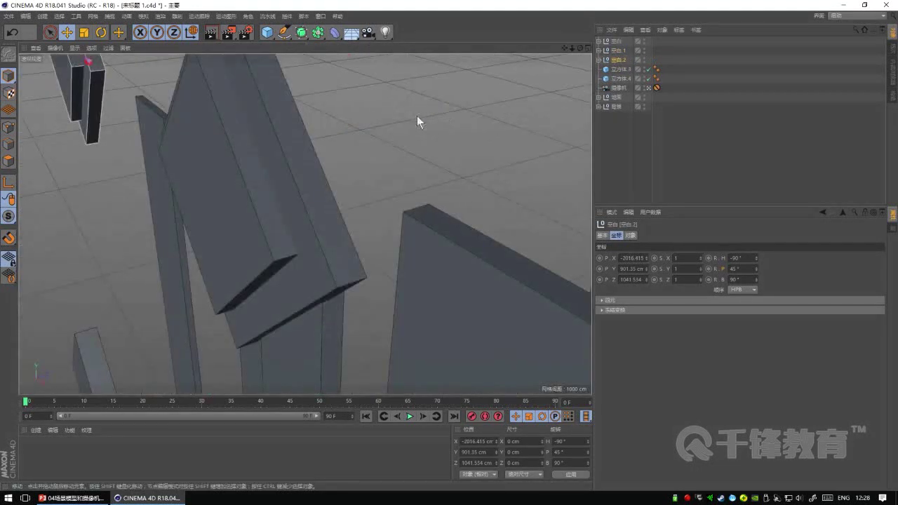
{"action": "left_click", "coordinate": [587, 49]}
Step: Lower the cube vertically, select the thin upright panels, and compare with the reference slide
{"action": "scroll", "coordinate": [400, 156], "scroll_direction": "down", "scroll_amount": 3}
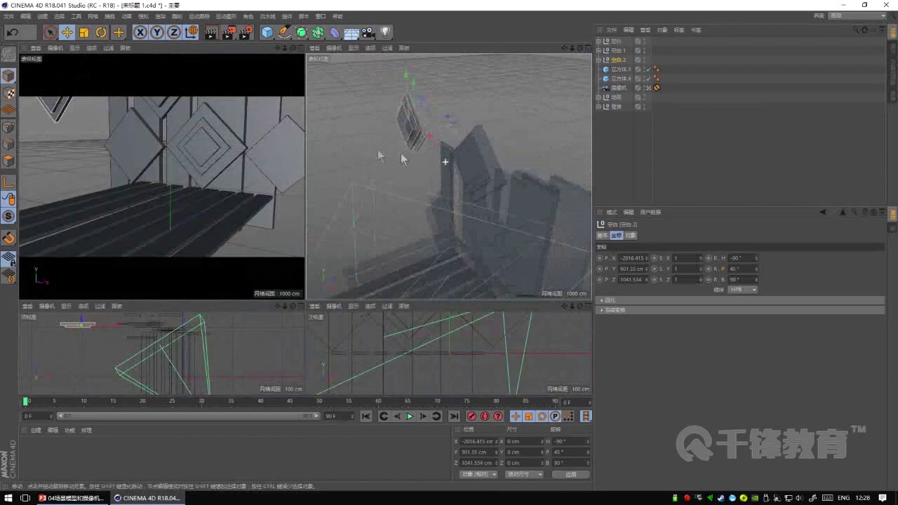
{"action": "scroll", "coordinate": [414, 140], "scroll_direction": "down", "scroll_amount": 3}
{"action": "mouse_move", "coordinate": [417, 91]}
{"action": "left_mouse_down"}
{"action": "mouse_move", "coordinate": [415, 144]}
{"action": "mouse_move", "coordinate": [464, 179]}
{"action": "mouse_move", "coordinate": [427, 133]}
{"action": "left_mouse_up"}
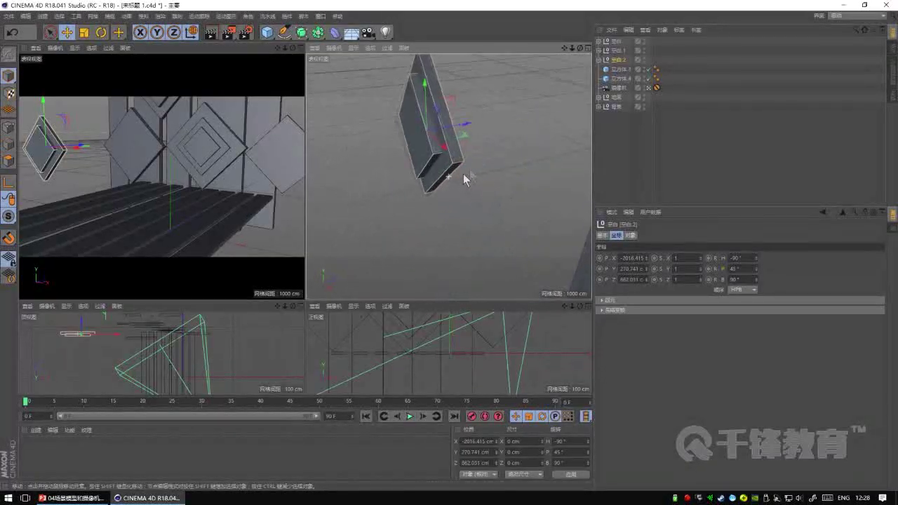
{"action": "left_click", "coordinate": [457, 171]}
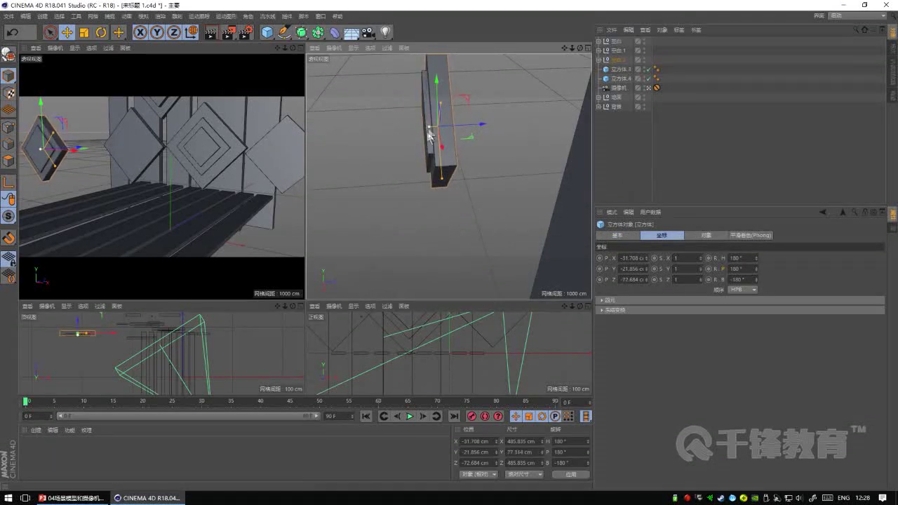
{"action": "left_click", "coordinate": [423, 139]}
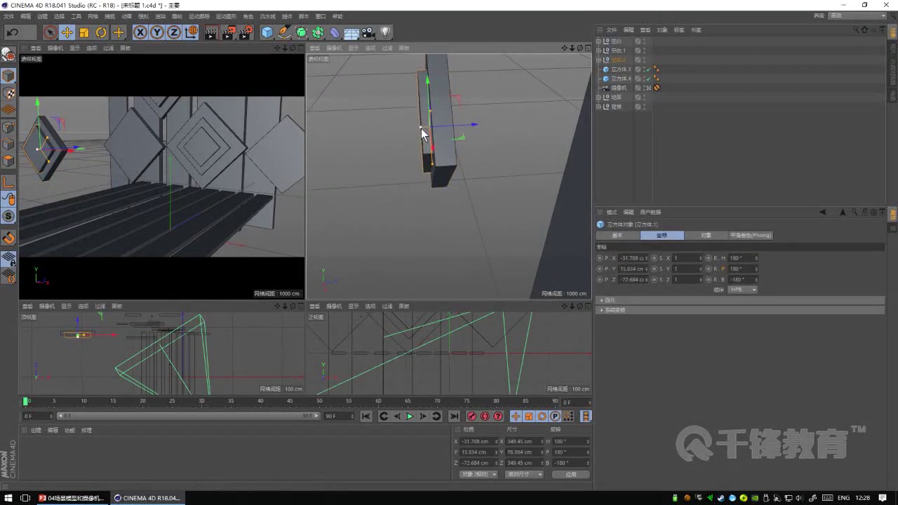
{"action": "key", "text": "alt+Tab"}
{"action": "key", "text": "alt+Tab"}
{"action": "key", "text": "alt+Tab"}
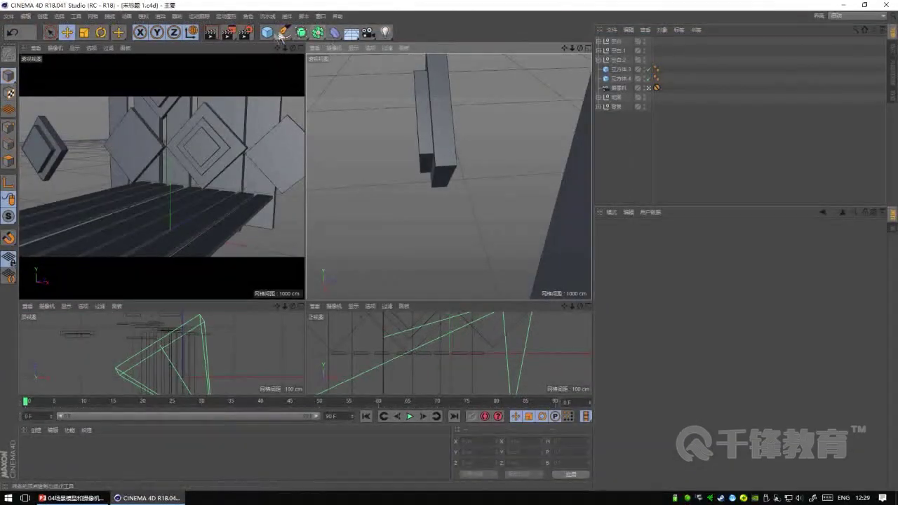
Step: Add a Gem primitive and move it left toward the wall
{"action": "left_click", "coordinate": [268, 32]}
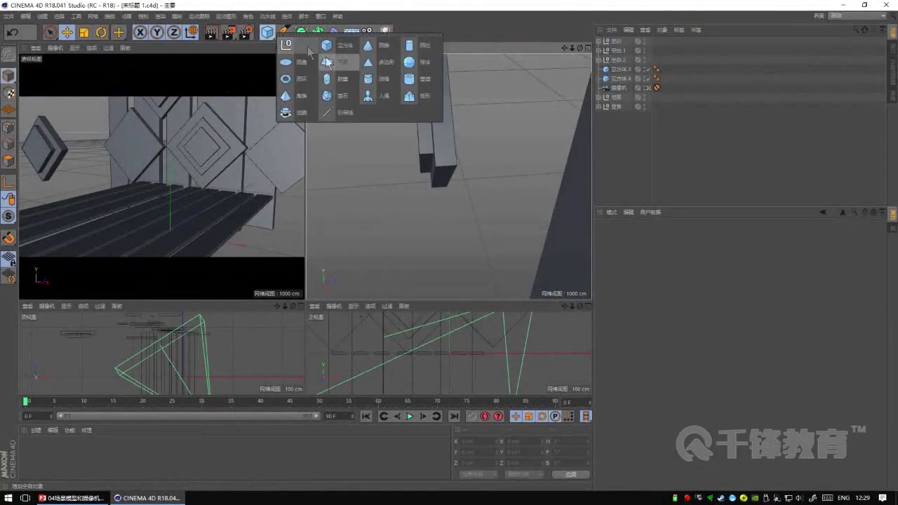
{"action": "left_click", "coordinate": [327, 95]}
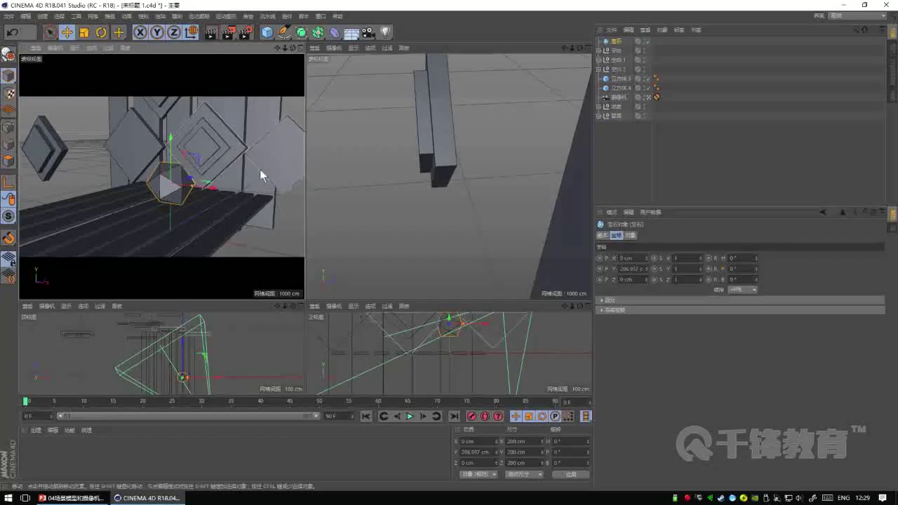
{"action": "left_click_drag", "start_coordinate": [205, 194], "coordinate": [78, 156]}
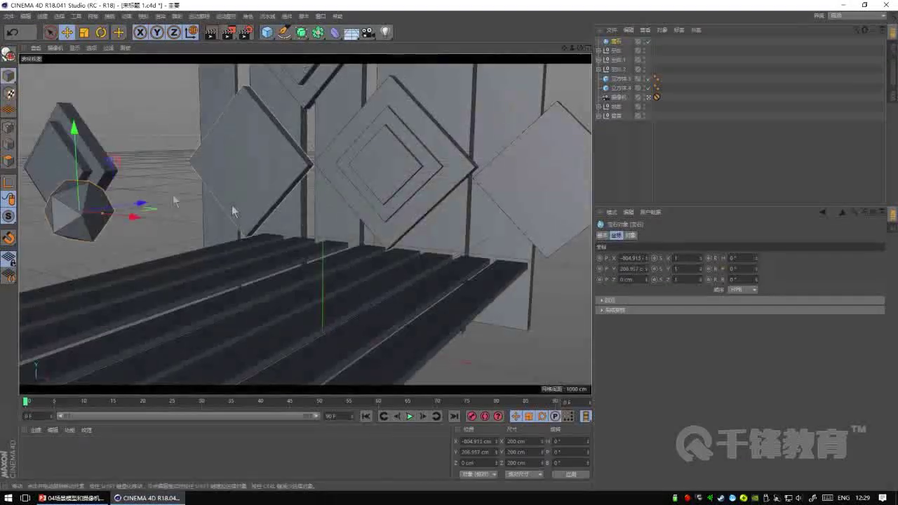
{"action": "key", "text": "alt+Tab"}
{"action": "key", "text": "alt+Tab"}
{"action": "mouse_move", "coordinate": [254, 195]}
{"action": "left_mouse_down"}
{"action": "mouse_move", "coordinate": [144, 123]}
{"action": "mouse_move", "coordinate": [236, 90]}
{"action": "mouse_move", "coordinate": [321, 110]}
{"action": "left_mouse_up"}
{"action": "key", "text": "ctrl+z"}
{"action": "middle_click", "coordinate": [516, 84]}
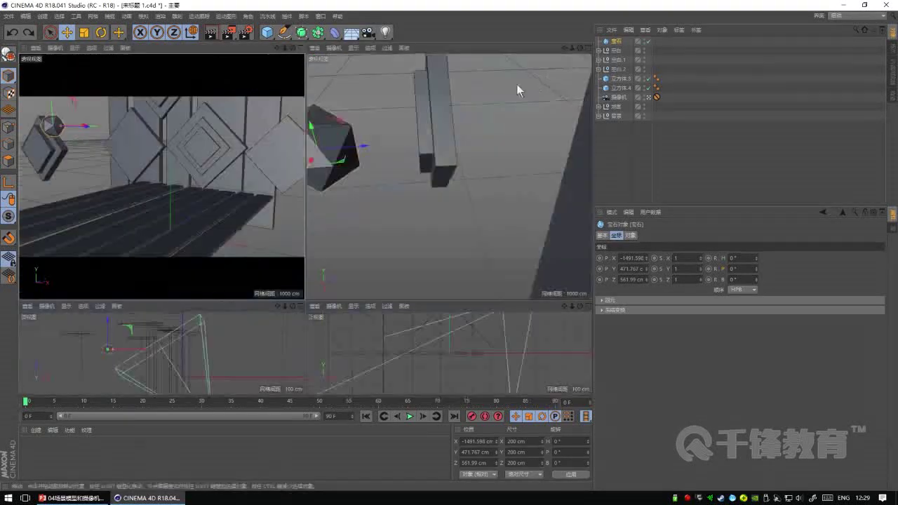
Step: Shrink the gem to about 136 cm, raise it above the floor and tilt it
{"action": "mouse_move", "coordinate": [414, 147]}
{"action": "left_mouse_down", "text": "alt"}
{"action": "mouse_move", "coordinate": [502, 150]}
{"action": "mouse_move", "coordinate": [534, 119]}
{"action": "left_mouse_up", "text": "alt"}
{"action": "key", "text": "t"}
{"action": "mouse_move", "coordinate": [462, 148]}
{"action": "left_mouse_down"}
{"action": "mouse_move", "coordinate": [443, 149]}
{"action": "mouse_move", "coordinate": [481, 128]}
{"action": "left_mouse_up"}
{"action": "key", "text": "e"}
{"action": "left_click_drag", "start_coordinate": [499, 185], "coordinate": [509, 204]}
{"action": "left_click_drag", "start_coordinate": [503, 105], "coordinate": [484, 162]}
{"action": "key", "text": "r"}
{"action": "left_click_drag", "start_coordinate": [615, 46], "coordinate": [615, 55], "text": "ctrl"}
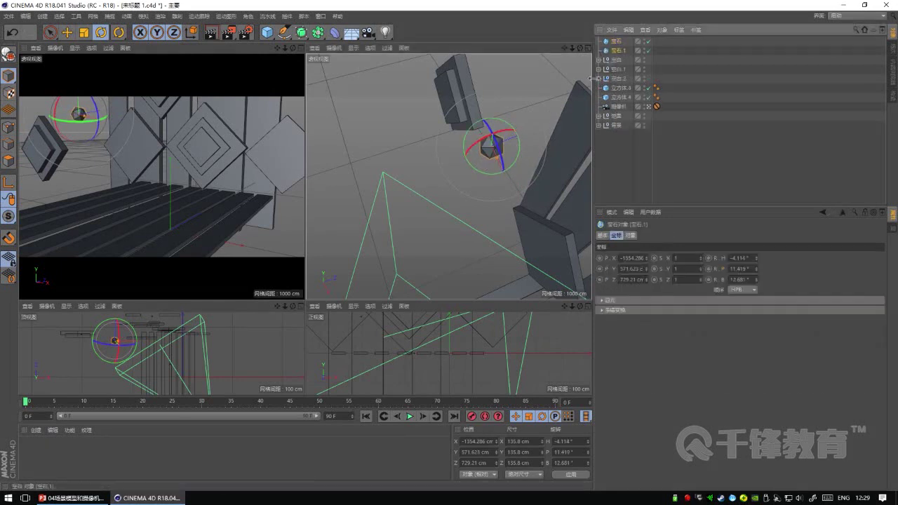
{"action": "key", "text": "e"}
Step: Ctrl-drag a smaller gem copy into place, then drag out another copy of the original along X
{"action": "mouse_move", "coordinate": [511, 140]}
{"action": "left_mouse_down"}
{"action": "mouse_move", "coordinate": [423, 145]}
{"action": "mouse_move", "coordinate": [407, 188]}
{"action": "mouse_move", "coordinate": [492, 191]}
{"action": "left_mouse_up"}
{"action": "mouse_move", "coordinate": [454, 224]}
{"action": "left_mouse_down"}
{"action": "mouse_move", "coordinate": [355, 201]}
{"action": "mouse_move", "coordinate": [393, 193]}
{"action": "mouse_move", "coordinate": [447, 118]}
{"action": "left_mouse_up"}
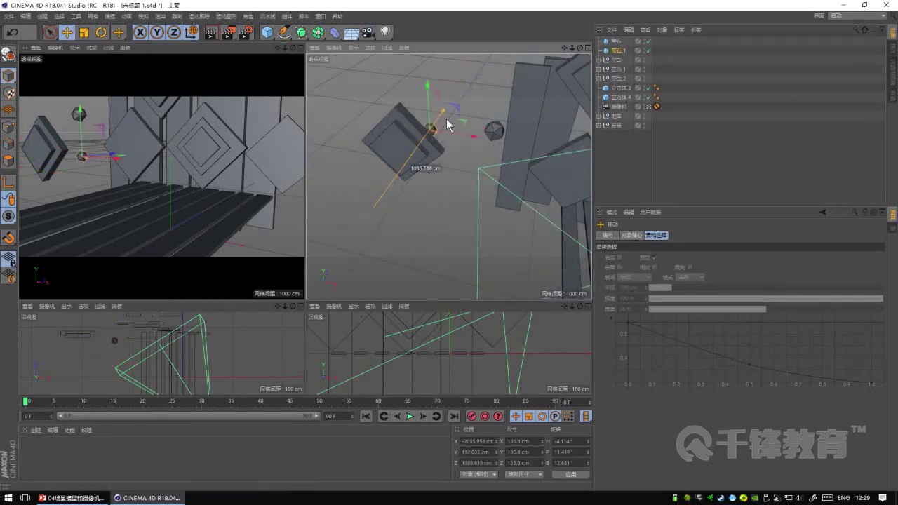
{"action": "key", "text": "t"}
{"action": "left_click_drag", "start_coordinate": [463, 170], "coordinate": [440, 142]}
{"action": "key", "text": "e"}
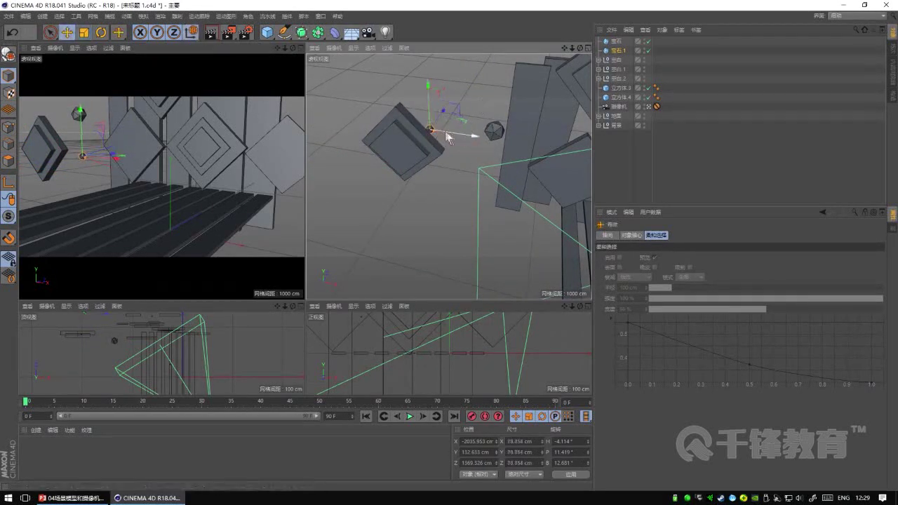
{"action": "left_click_drag", "start_coordinate": [477, 167], "coordinate": [462, 123]}
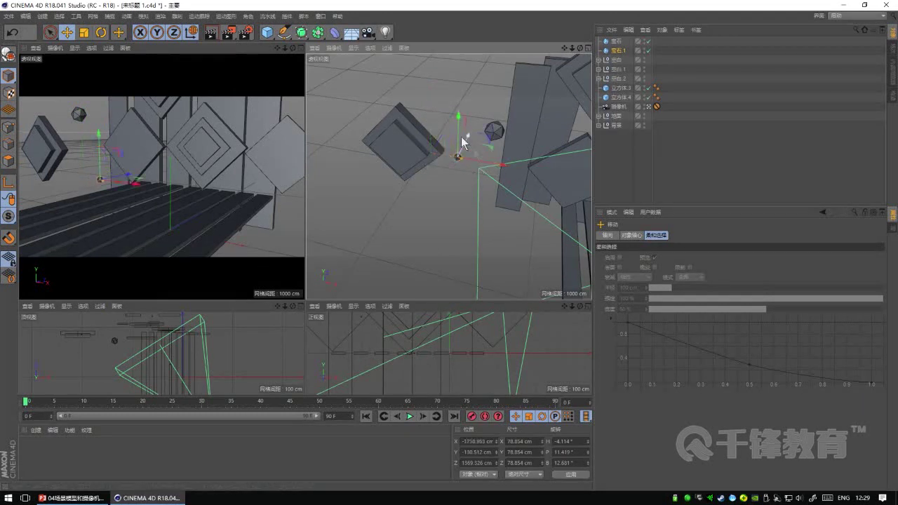
{"action": "left_click", "coordinate": [618, 42]}
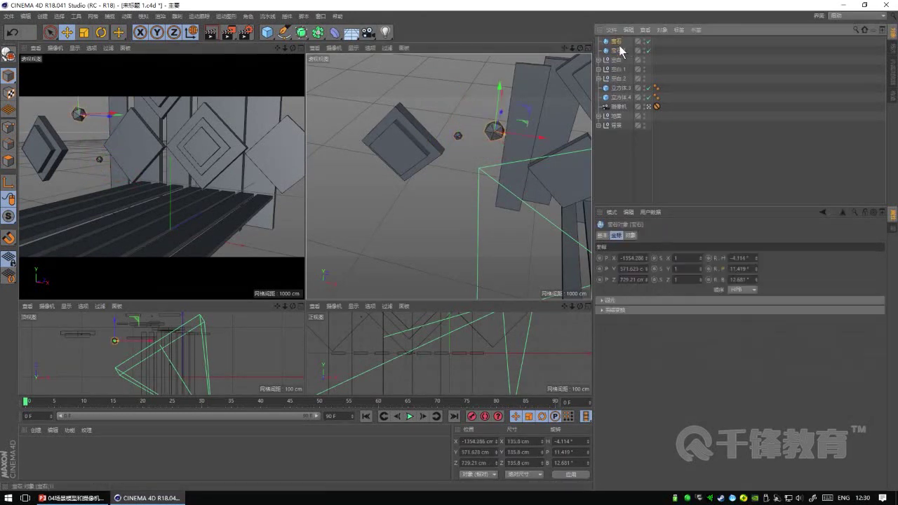
{"action": "mouse_move", "coordinate": [449, 175]}
{"action": "left_mouse_down", "text": "alt"}
{"action": "mouse_move", "coordinate": [422, 155]}
{"action": "mouse_move", "coordinate": [550, 174]}
{"action": "left_mouse_up", "text": "alt"}
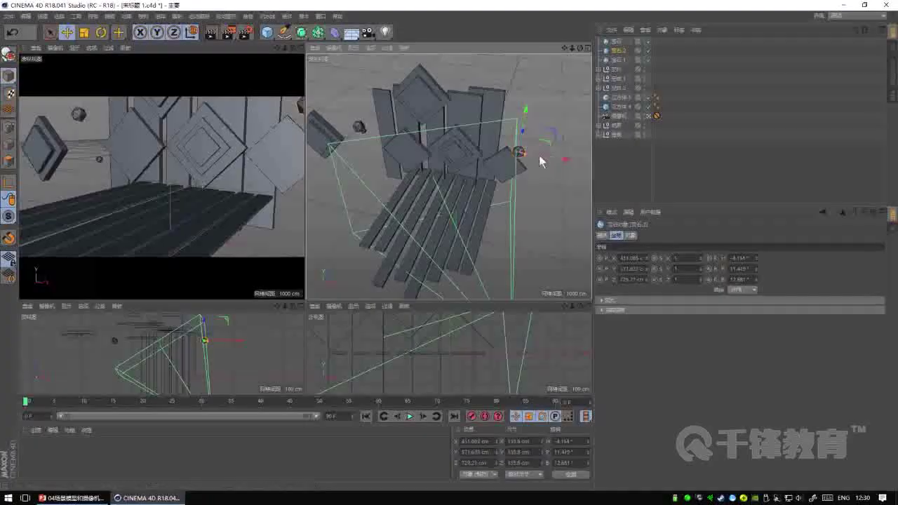
Step: Shrink the new gem copy, raise it along Y and move it into place
{"action": "mouse_move", "coordinate": [539, 156]}
{"action": "left_mouse_down", "text": "alt"}
{"action": "mouse_move", "coordinate": [506, 138]}
{"action": "mouse_move", "coordinate": [409, 169]}
{"action": "left_mouse_up", "text": "alt"}
{"action": "key", "text": "e"}
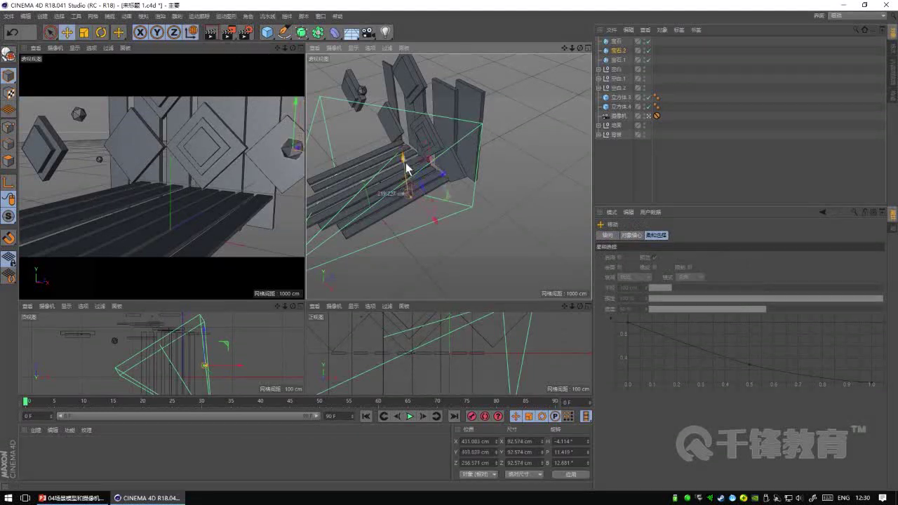
{"action": "key", "text": "t"}
{"action": "mouse_move", "coordinate": [467, 176]}
{"action": "left_mouse_down"}
{"action": "mouse_move", "coordinate": [439, 169]}
{"action": "mouse_move", "coordinate": [451, 177]}
{"action": "left_mouse_up"}
{"action": "key", "text": "e"}
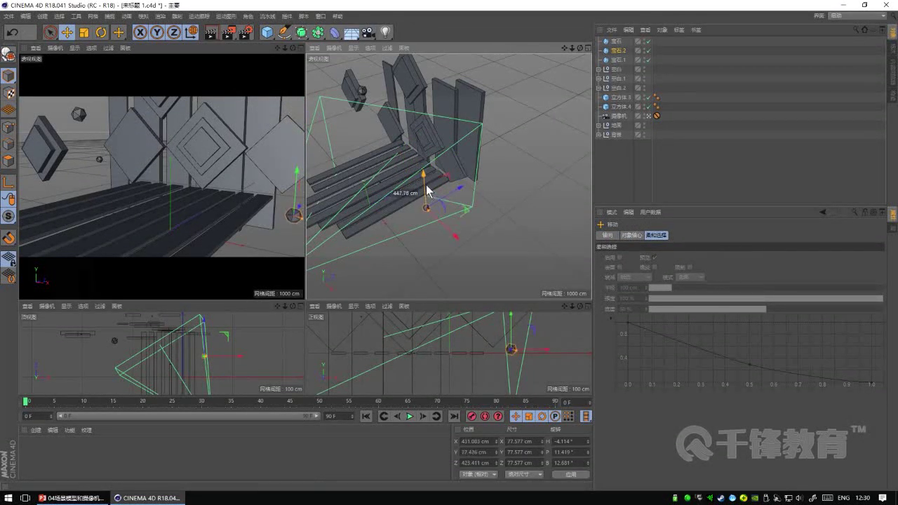
{"action": "mouse_move", "coordinate": [428, 186]}
{"action": "left_mouse_down"}
{"action": "mouse_move", "coordinate": [451, 223]}
{"action": "mouse_move", "coordinate": [439, 210]}
{"action": "left_mouse_up"}
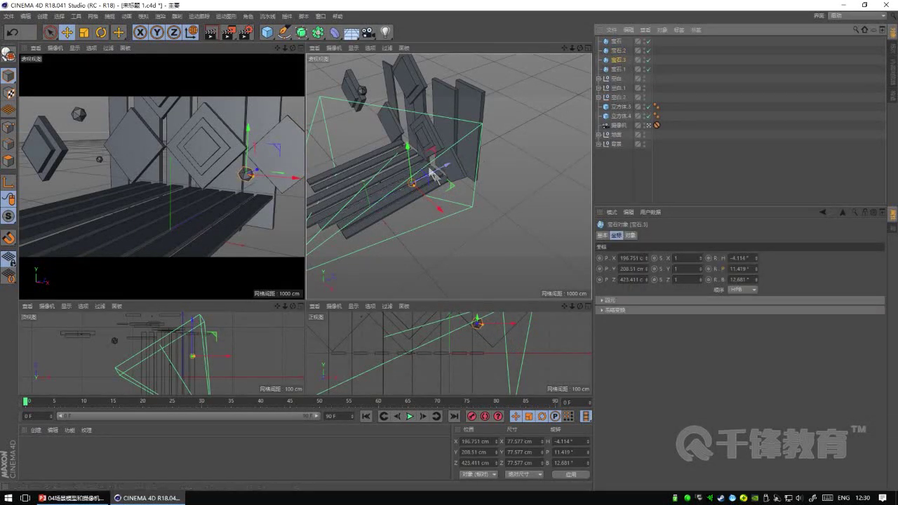
{"action": "mouse_move", "coordinate": [437, 169]}
{"action": "left_mouse_down"}
{"action": "mouse_move", "coordinate": [379, 201]}
{"action": "mouse_move", "coordinate": [351, 180]}
{"action": "left_mouse_up"}
{"action": "key", "text": "alt+Tab"}
{"action": "key", "text": "alt+Tab"}
Step: Enlarge that gem slightly, then Ctrl-drag two new copies from 宝石.1
{"action": "key", "text": "t"}
{"action": "mouse_move", "coordinate": [381, 145]}
{"action": "left_mouse_down"}
{"action": "mouse_move", "coordinate": [410, 129]}
{"action": "mouse_move", "coordinate": [375, 161]}
{"action": "mouse_move", "coordinate": [412, 171]}
{"action": "left_mouse_up"}
{"action": "key", "text": "e"}
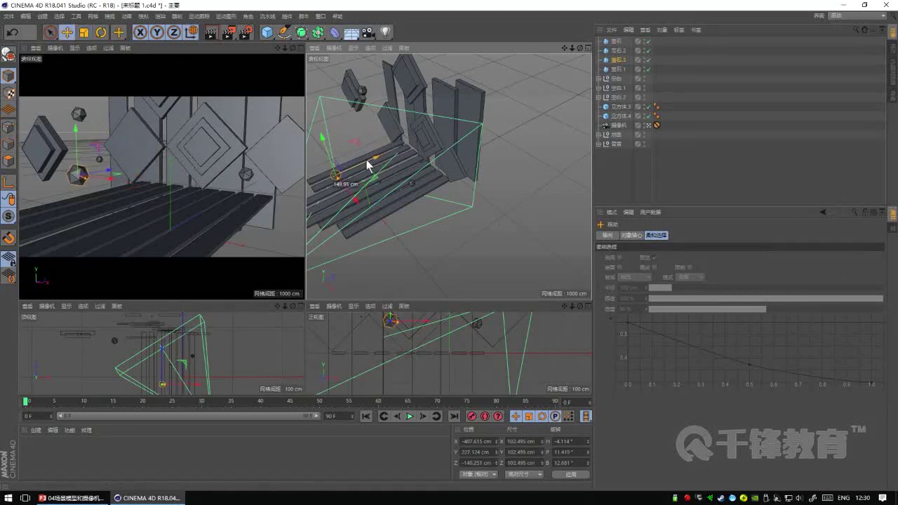
{"action": "left_click", "coordinate": [619, 69]}
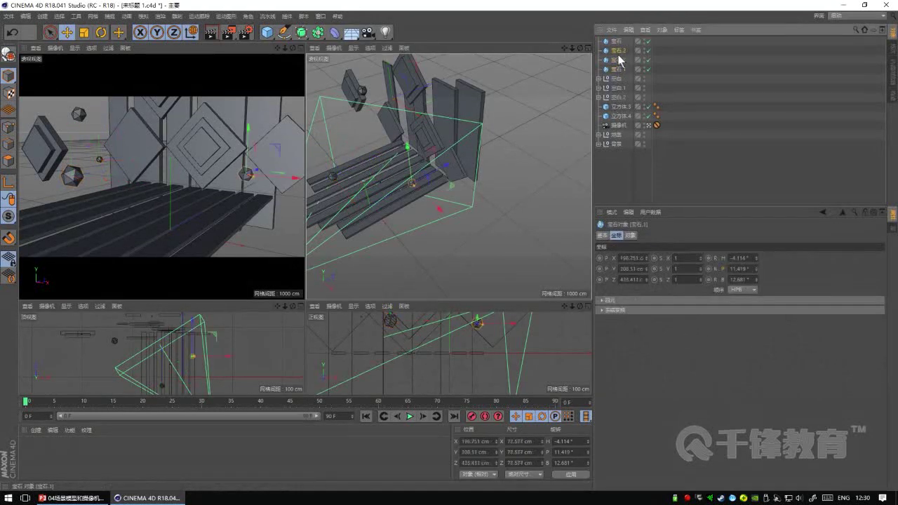
{"action": "mouse_move", "coordinate": [372, 155]}
{"action": "left_mouse_down", "text": "ctrl"}
{"action": "mouse_move", "coordinate": [457, 163]}
{"action": "mouse_move", "coordinate": [441, 159]}
{"action": "left_mouse_up", "text": "ctrl"}
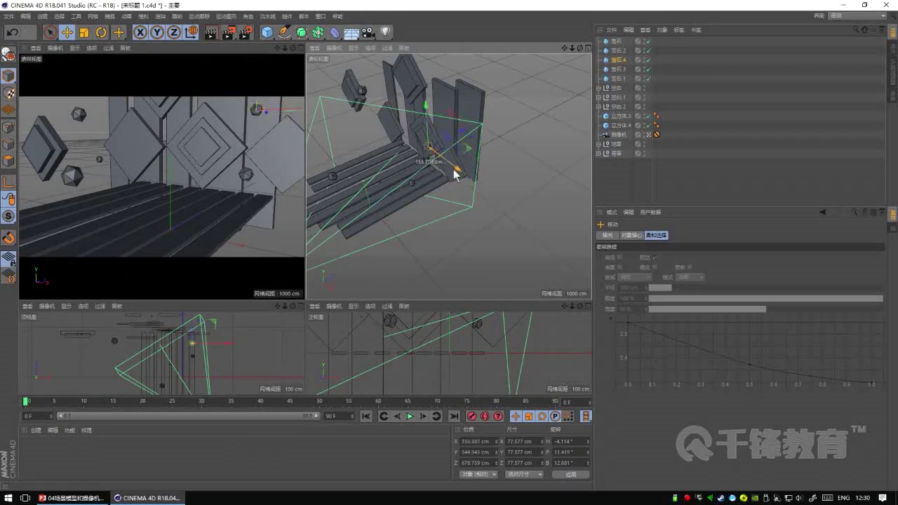
{"action": "key", "text": "t"}
{"action": "key", "text": "e"}
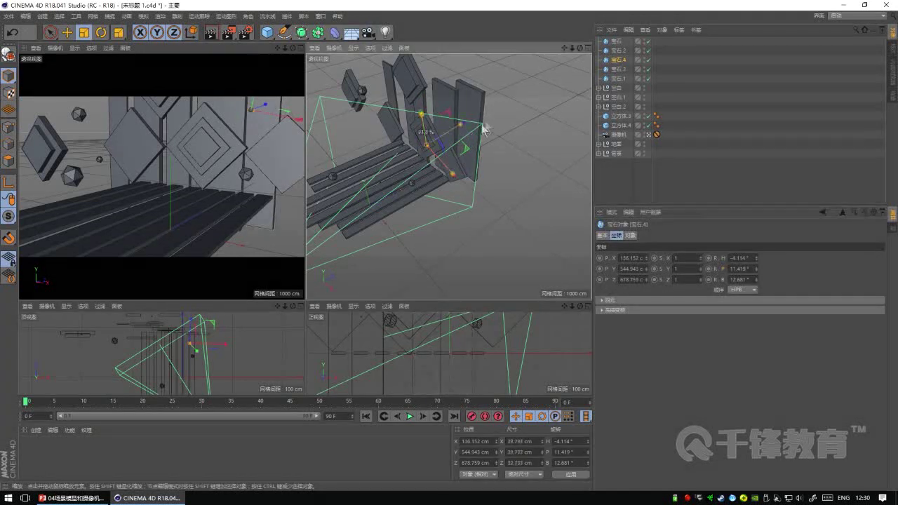
{"action": "mouse_move", "coordinate": [429, 108]}
{"action": "left_mouse_down", "text": "ctrl"}
{"action": "mouse_move", "coordinate": [471, 136]}
{"action": "mouse_move", "coordinate": [439, 148]}
{"action": "mouse_move", "coordinate": [381, 140]}
{"action": "mouse_move", "coordinate": [371, 149]}
{"action": "left_mouse_up", "text": "ctrl"}
{"action": "left_click", "coordinate": [618, 68]}
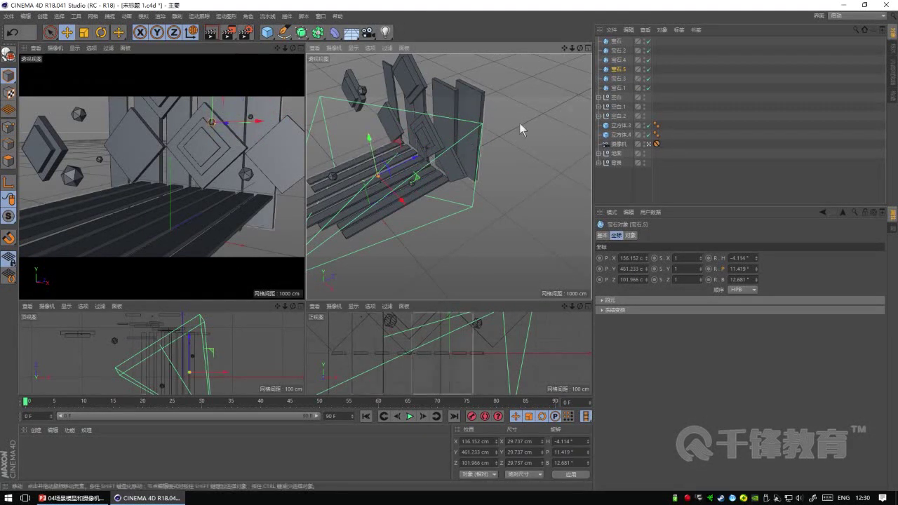
Step: Tilt 宝石.4 to a new angle
{"action": "key", "text": "r"}
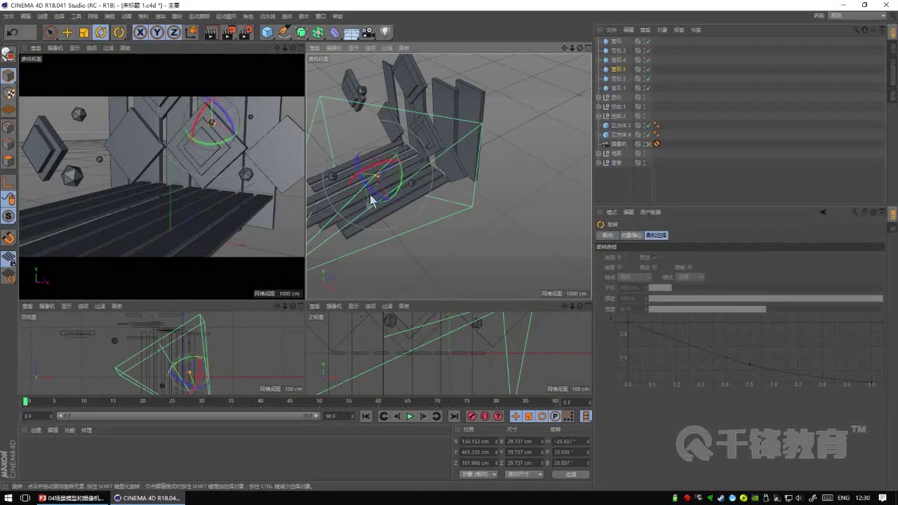
{"action": "left_click", "coordinate": [620, 61]}
{"action": "left_click_drag", "start_coordinate": [414, 137], "coordinate": [423, 166]}
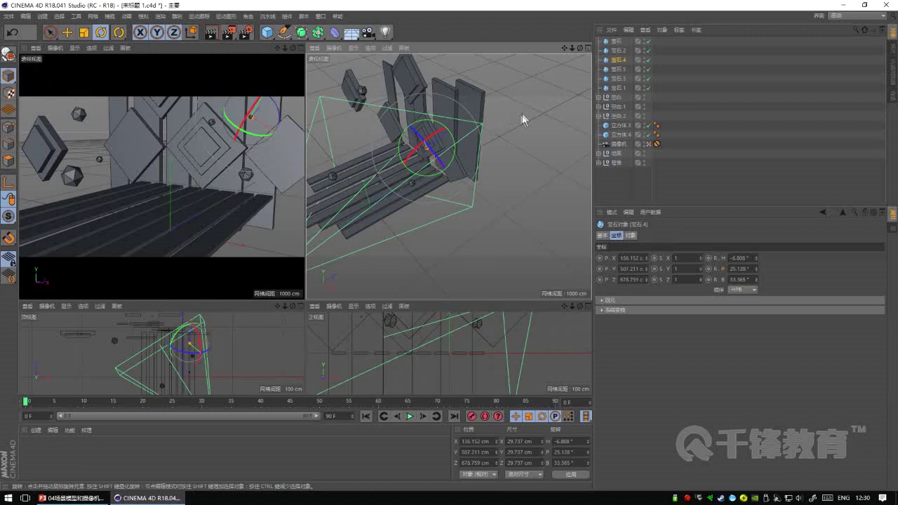
Step: Drag out a copy of 宝石.2 and shrink it to about 54.7 cm
{"action": "left_click", "coordinate": [610, 51]}
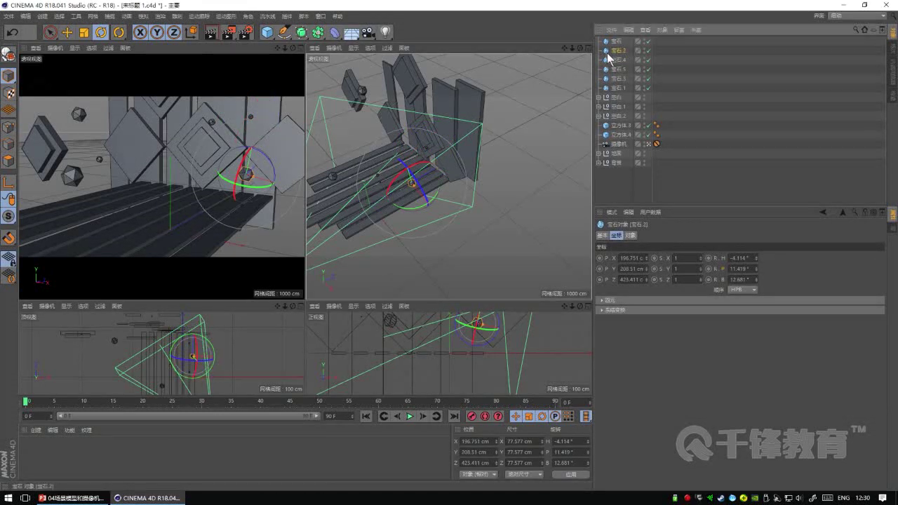
{"action": "key", "text": "e"}
{"action": "mouse_move", "coordinate": [437, 206]}
{"action": "left_mouse_down", "text": "ctrl"}
{"action": "mouse_move", "coordinate": [368, 149]}
{"action": "mouse_move", "coordinate": [360, 120]}
{"action": "left_mouse_up", "text": "ctrl"}
{"action": "key", "text": "t"}
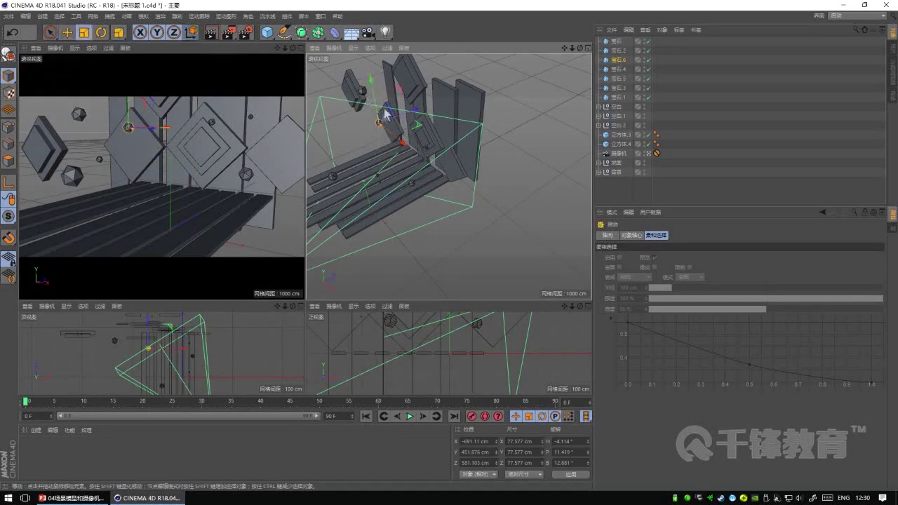
{"action": "mouse_move", "coordinate": [444, 89]}
{"action": "left_mouse_down"}
{"action": "mouse_move", "coordinate": [360, 140]}
{"action": "mouse_move", "coordinate": [435, 118]}
{"action": "left_mouse_up"}
{"action": "key", "text": "e"}
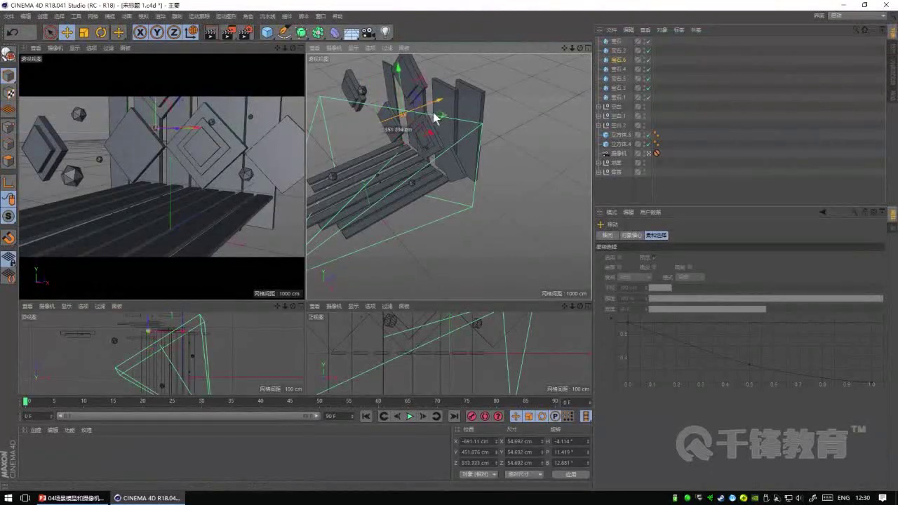
Step: Copy 宝石.2, enlarge the copy to about 160 cm and push it back along Z
{"action": "left_click", "coordinate": [619, 53]}
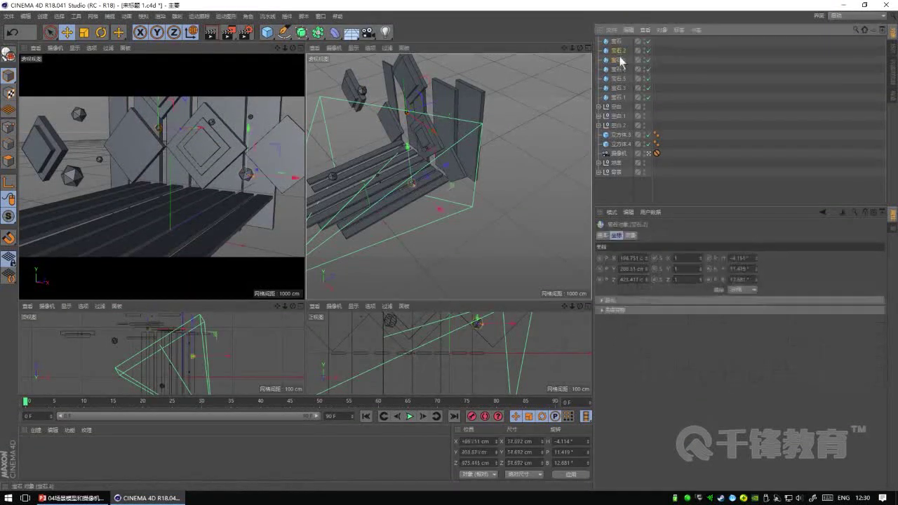
{"action": "left_click_drag", "start_coordinate": [620, 61], "coordinate": [620, 65], "text": "ctrl"}
{"action": "left_click_drag", "start_coordinate": [421, 195], "coordinate": [376, 171]}
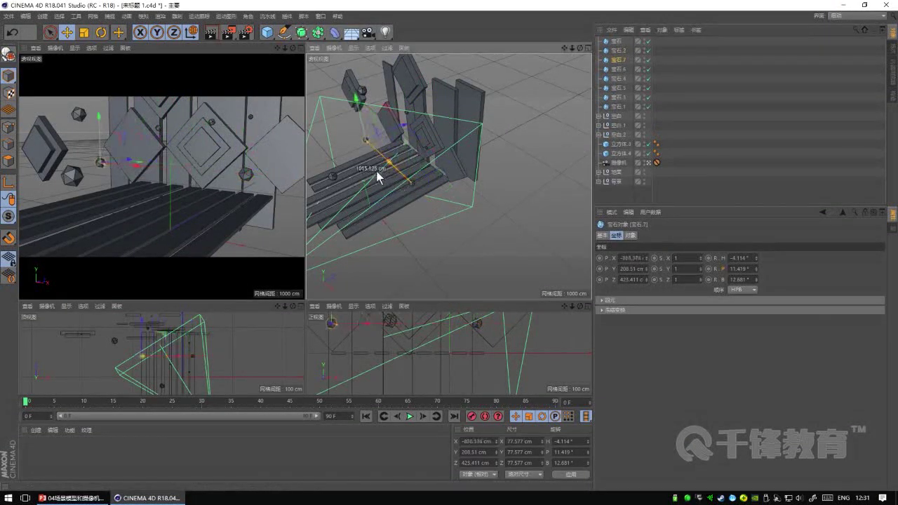
{"action": "left_click_drag", "start_coordinate": [438, 127], "coordinate": [482, 94]}
{"action": "key", "text": "e"}
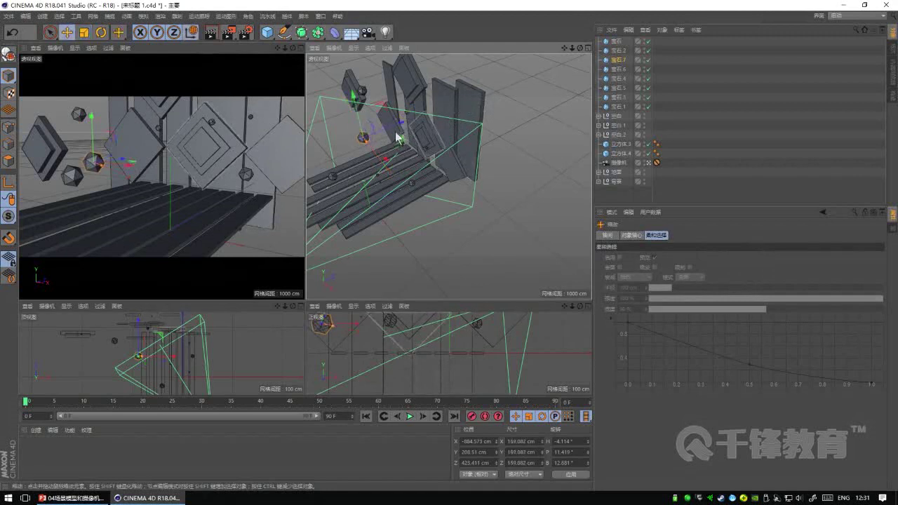
{"action": "left_click_drag", "start_coordinate": [393, 135], "coordinate": [420, 123]}
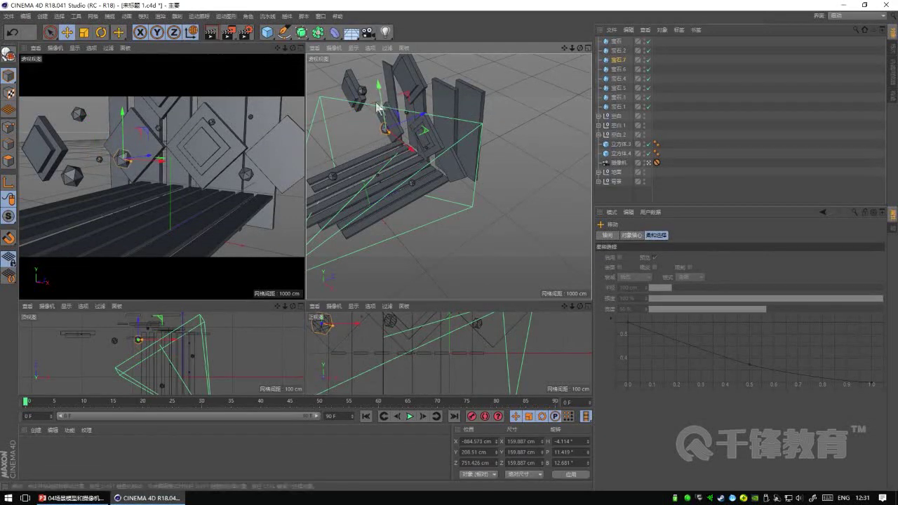
Step: Reposition the gem 宝石.3
{"action": "left_click", "coordinate": [334, 177]}
{"action": "mouse_move", "coordinate": [357, 180]}
{"action": "left_mouse_down"}
{"action": "mouse_move", "coordinate": [351, 174]}
{"action": "mouse_move", "coordinate": [372, 147]}
{"action": "left_mouse_up"}
{"action": "key", "text": "e"}
{"action": "mouse_move", "coordinate": [327, 176]}
{"action": "left_mouse_down"}
{"action": "mouse_move", "coordinate": [339, 209]}
{"action": "mouse_move", "coordinate": [321, 194]}
{"action": "left_mouse_up"}
Step: Copy 宝石.7 and move the copy down, toward the front and to the right
{"action": "left_click_drag", "start_coordinate": [376, 133], "coordinate": [401, 156]}
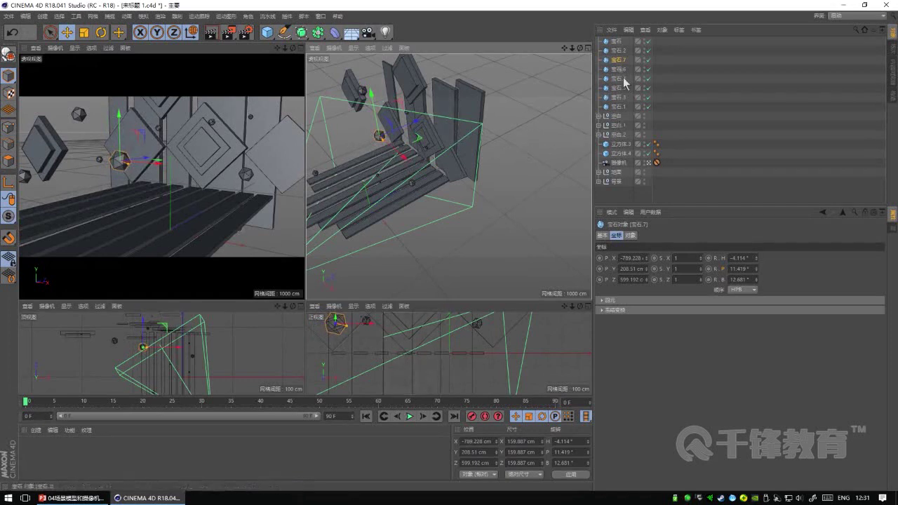
{"action": "left_click_drag", "start_coordinate": [618, 64], "coordinate": [618, 64], "text": "ctrl"}
{"action": "mouse_move", "coordinate": [120, 159]}
{"action": "left_mouse_down"}
{"action": "mouse_move", "coordinate": [115, 219]}
{"action": "mouse_move", "coordinate": [218, 104]}
{"action": "mouse_move", "coordinate": [203, 111]}
{"action": "left_mouse_up"}
{"action": "key", "text": "e"}
{"action": "mouse_move", "coordinate": [414, 105]}
{"action": "left_mouse_down"}
{"action": "mouse_move", "coordinate": [341, 128]}
{"action": "mouse_move", "coordinate": [345, 138]}
{"action": "mouse_move", "coordinate": [368, 110]}
{"action": "left_mouse_up"}
{"action": "key", "text": "t"}
{"action": "key", "text": "e"}
{"action": "mouse_move", "coordinate": [356, 169]}
{"action": "left_mouse_down"}
{"action": "mouse_move", "coordinate": [387, 201]}
{"action": "mouse_move", "coordinate": [397, 169]}
{"action": "mouse_move", "coordinate": [425, 152]}
{"action": "mouse_move", "coordinate": [333, 179]}
{"action": "left_mouse_up"}
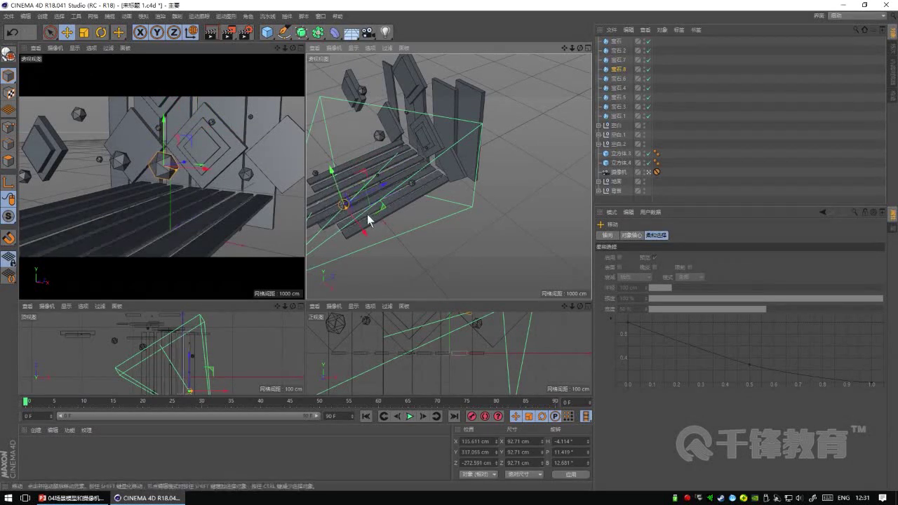
Step: After checking the reference slide, lower the gem toward the floor and tilt it at a slant
{"action": "key", "text": "alt+Tab"}
{"action": "key", "text": "alt+Tab"}
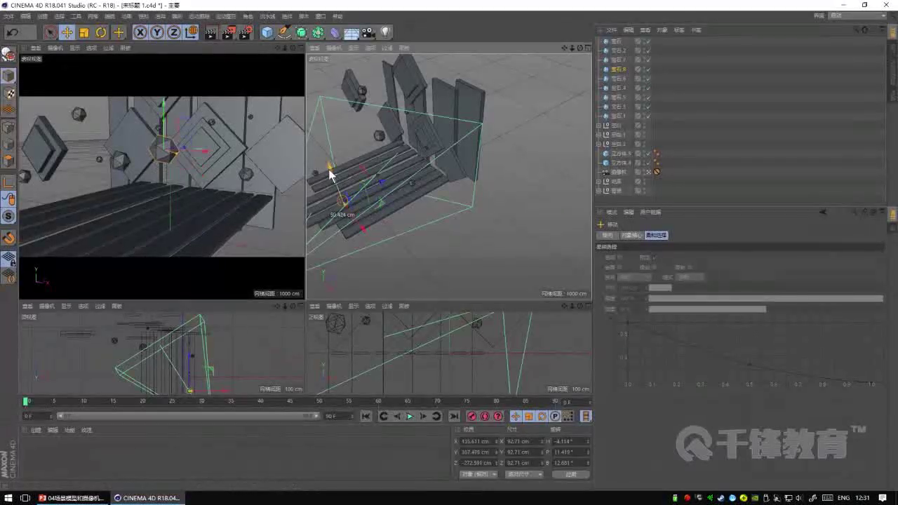
{"action": "left_click_drag", "start_coordinate": [328, 167], "coordinate": [388, 239]}
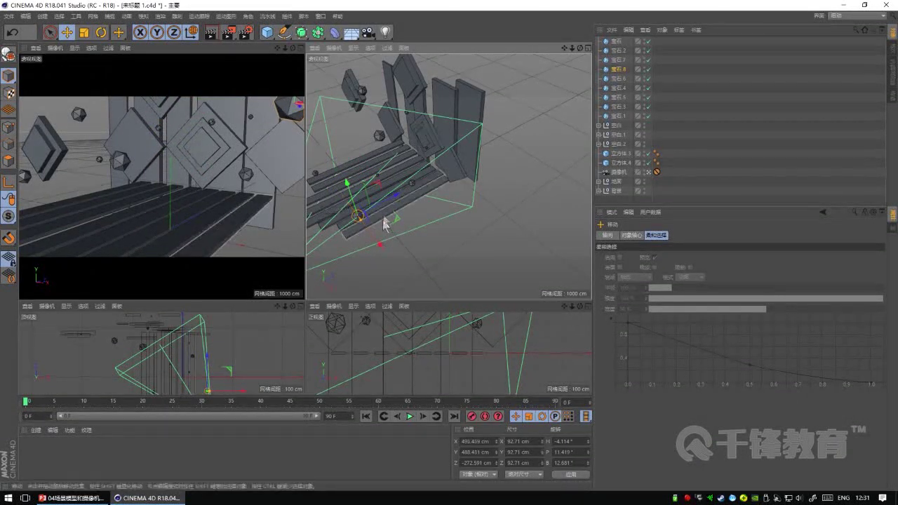
{"action": "left_click_drag", "start_coordinate": [388, 239], "coordinate": [356, 201]}
{"action": "key", "text": "r"}
{"action": "left_click_drag", "start_coordinate": [390, 225], "coordinate": [343, 227]}
{"action": "key", "text": "e"}
Step: Place a smaller gem copy 548 cm along X, nudge it into position and compare with the reference
{"action": "mouse_move", "coordinate": [379, 244]}
{"action": "left_mouse_down", "text": "ctrl"}
{"action": "mouse_move", "coordinate": [337, 231]}
{"action": "mouse_move", "coordinate": [405, 156]}
{"action": "mouse_move", "coordinate": [372, 145]}
{"action": "mouse_move", "coordinate": [482, 140]}
{"action": "left_mouse_up", "text": "ctrl"}
{"action": "key", "text": "t"}
{"action": "mouse_move", "coordinate": [442, 161]}
{"action": "left_mouse_down"}
{"action": "mouse_move", "coordinate": [421, 179]}
{"action": "mouse_move", "coordinate": [426, 203]}
{"action": "mouse_move", "coordinate": [373, 133]}
{"action": "left_mouse_up"}
{"action": "key", "text": "e"}
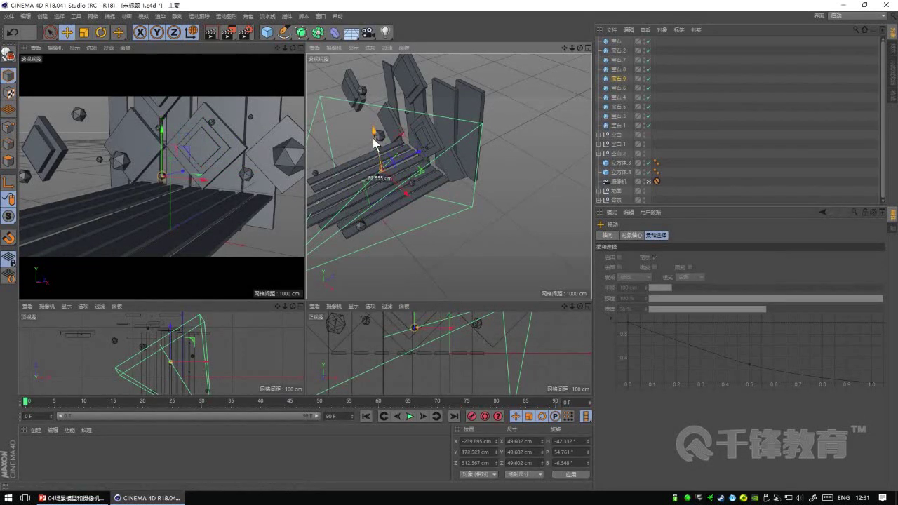
{"action": "left_click_drag", "start_coordinate": [415, 160], "coordinate": [381, 197]}
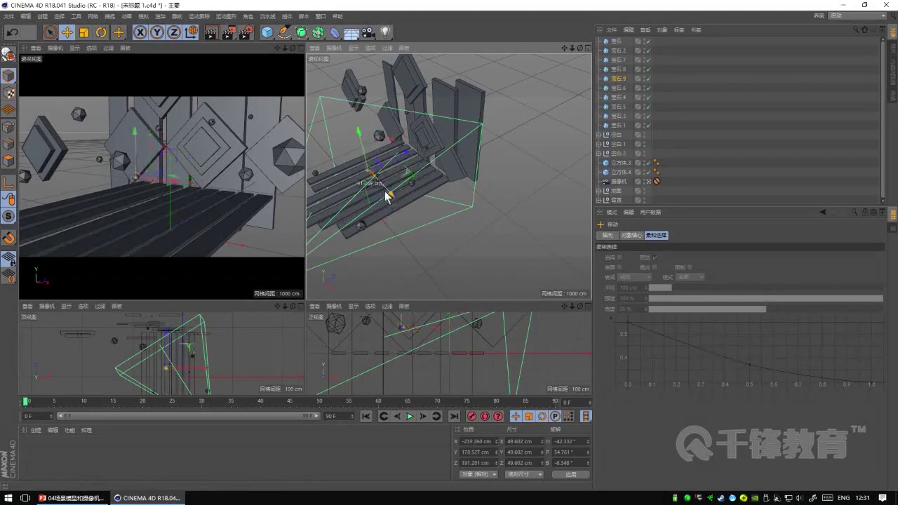
{"action": "key", "text": "alt+Tab"}
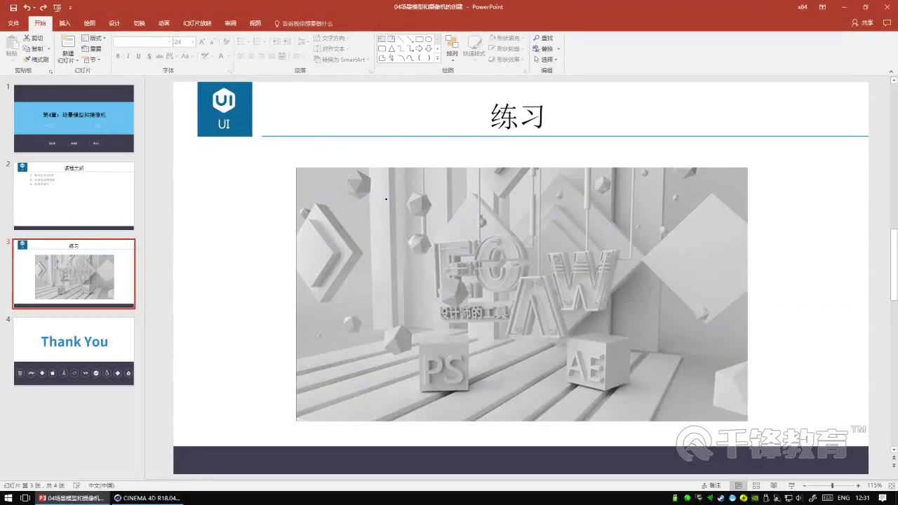
Step: Move the small gem 宝石.9 left beside the left diamond, comparing against the reference slide
{"action": "key", "text": "alt+Tab"}
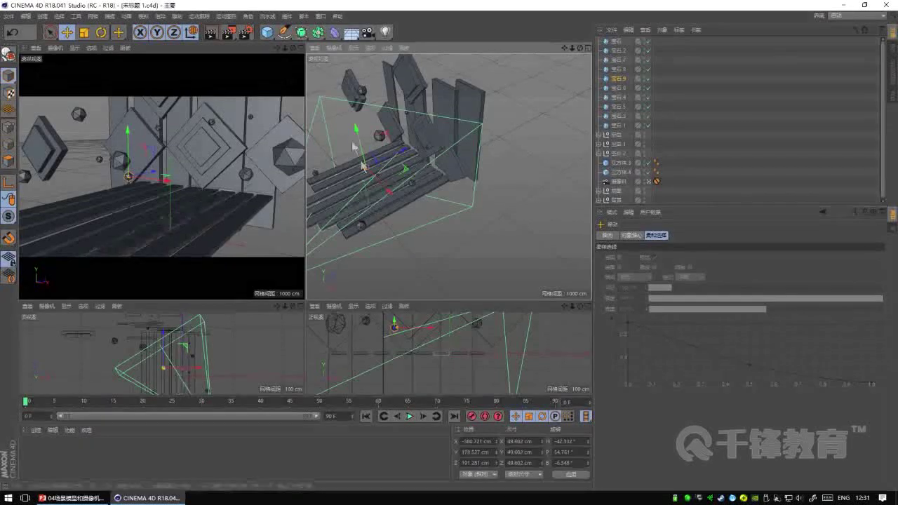
{"action": "middle_click", "coordinate": [292, 71]}
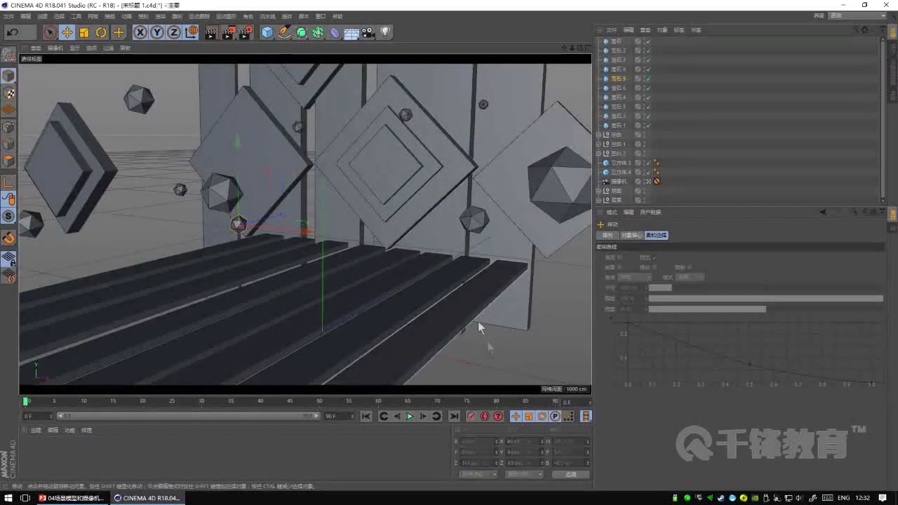
{"action": "left_click", "coordinate": [249, 223]}
{"action": "left_click_drag", "start_coordinate": [282, 222], "coordinate": [208, 224]}
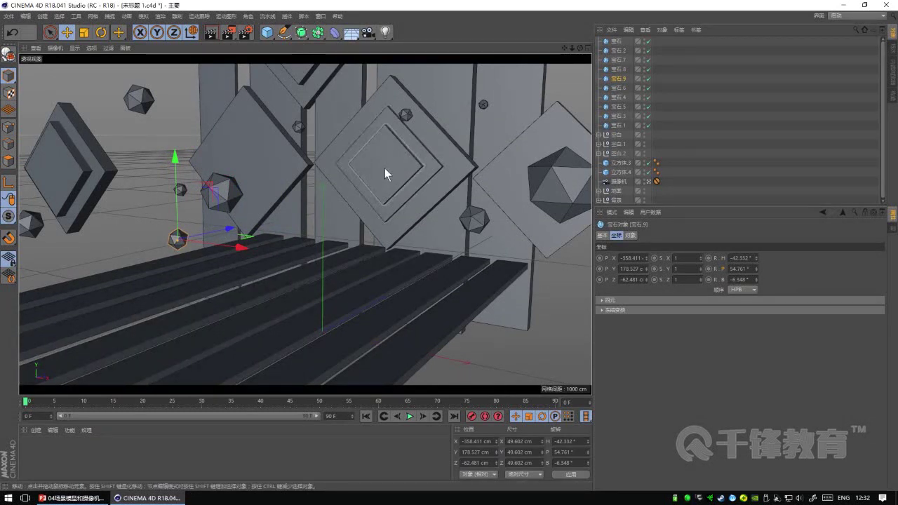
{"action": "key", "text": "alt+Tab"}
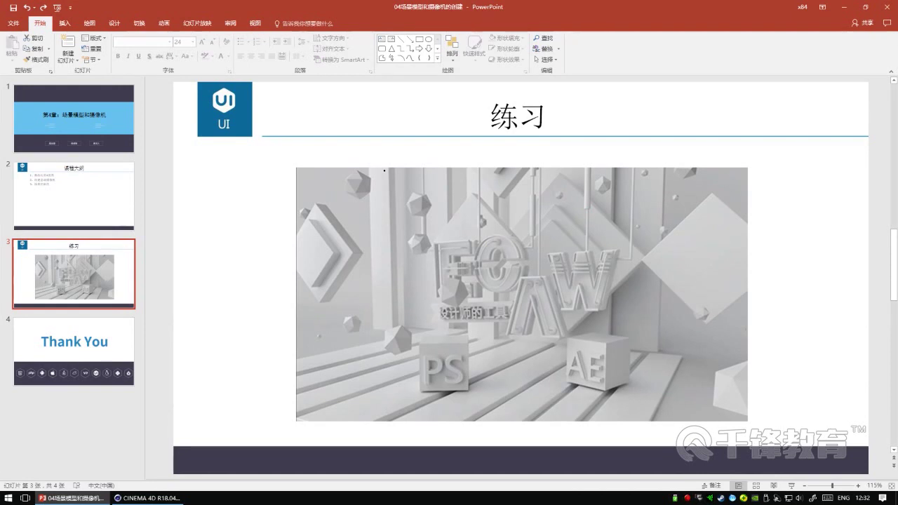
{"action": "left_click", "coordinate": [181, 499]}
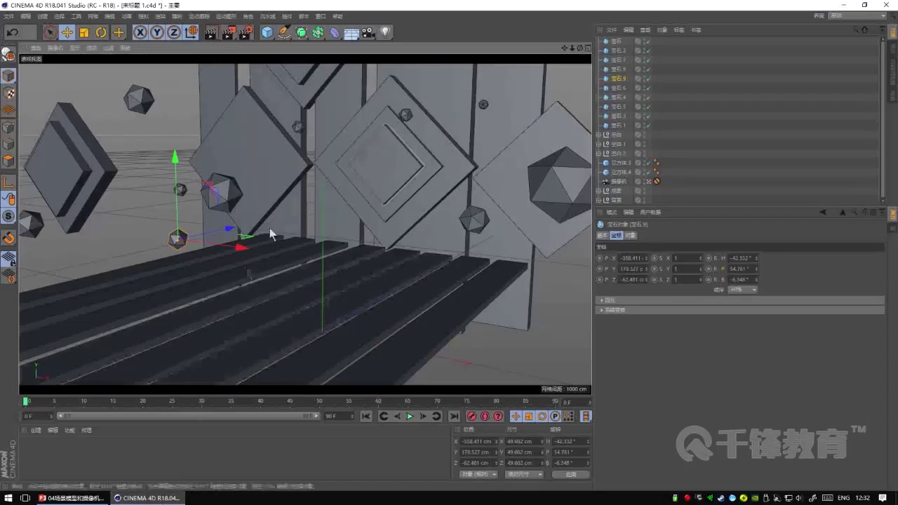
Step: Group all the gem objects under a new null named 宝石
{"action": "left_click", "coordinate": [617, 126]}
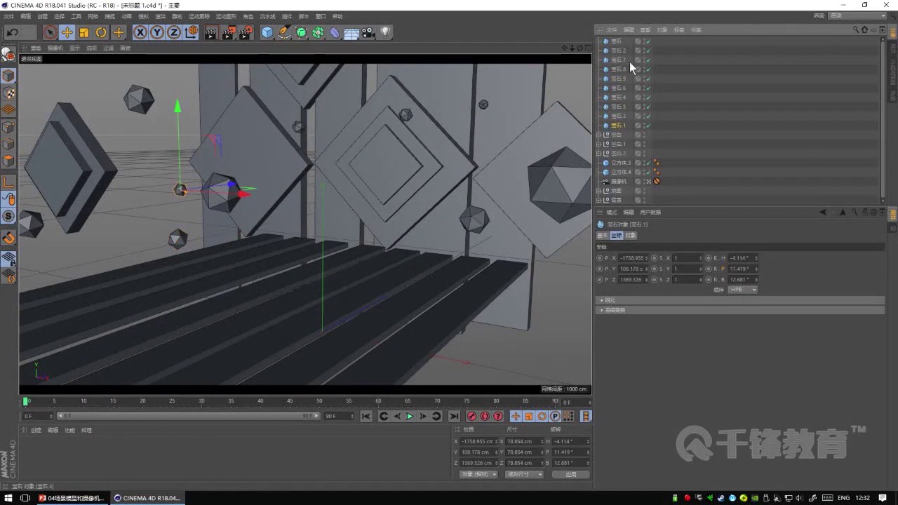
{"action": "left_click", "coordinate": [621, 42], "text": "shift"}
{"action": "key", "text": "alt+g"}
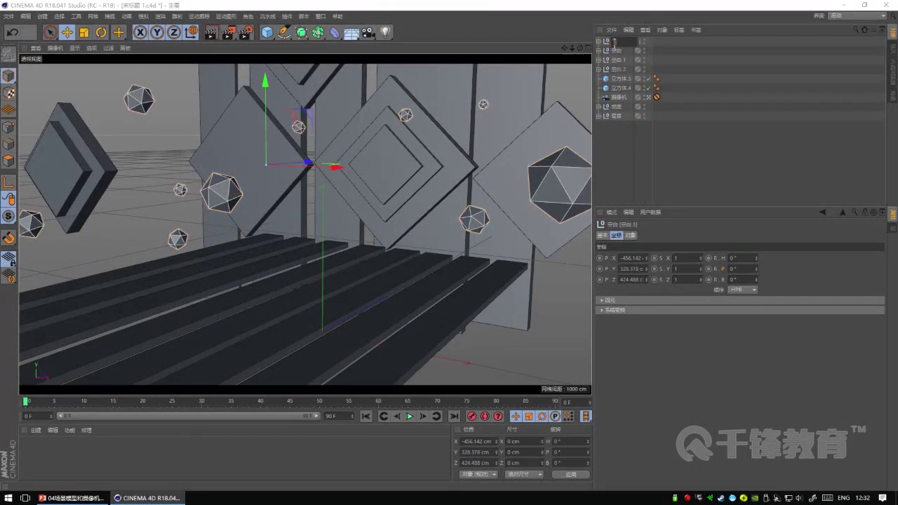
{"action": "key", "text": "ctrl+shift"}
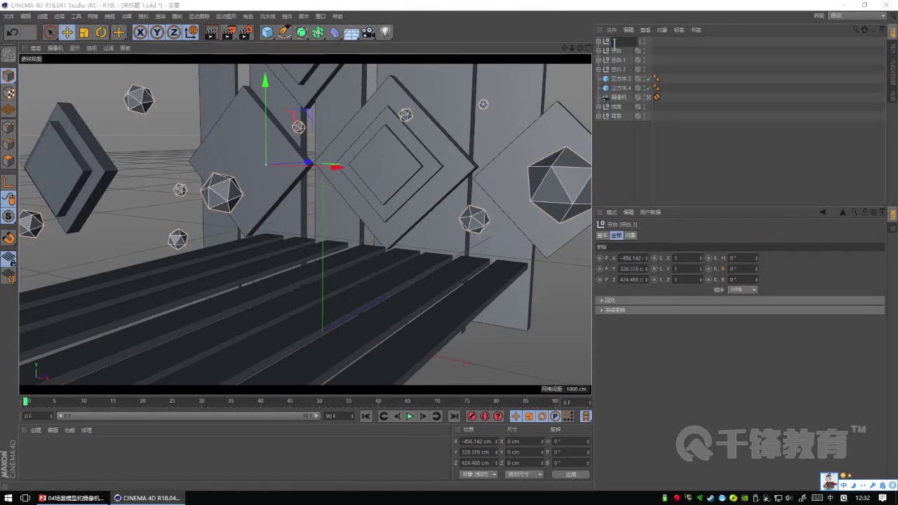
{"action": "type", "text": "bao2"}
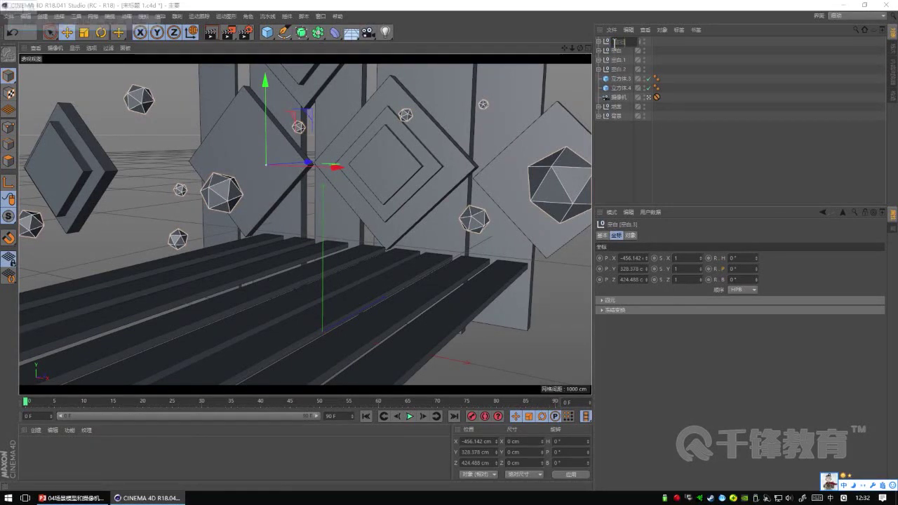
{"action": "key", "text": "Return"}
Step: Review the camera's object settings and its Protection tag
{"action": "left_click", "coordinate": [621, 98]}
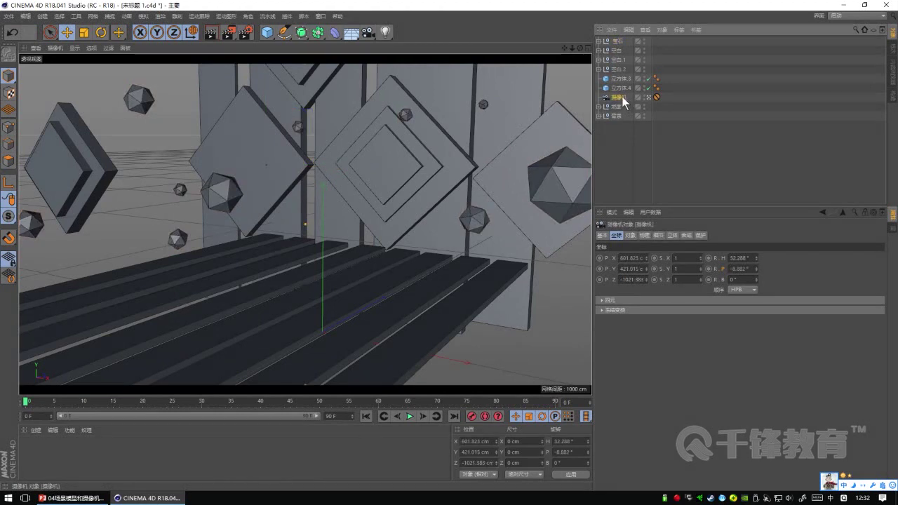
{"action": "left_click", "coordinate": [631, 235]}
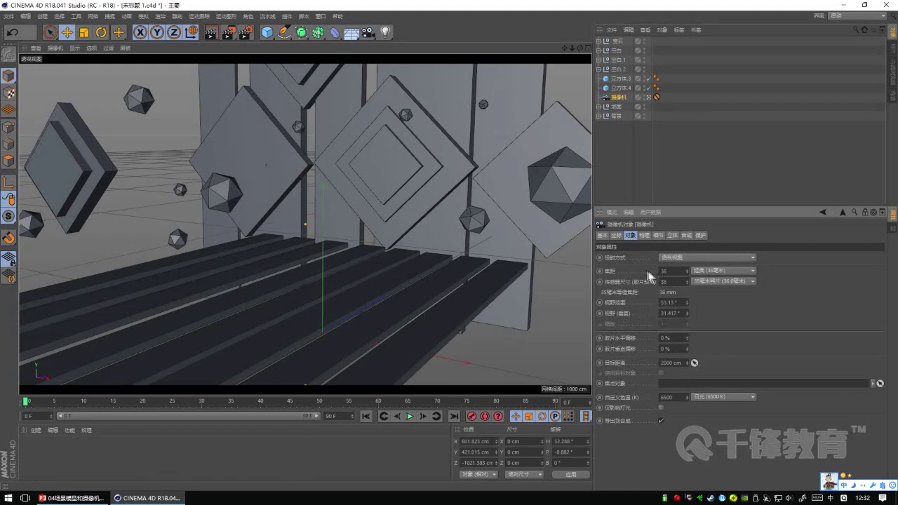
{"action": "left_click", "coordinate": [657, 98]}
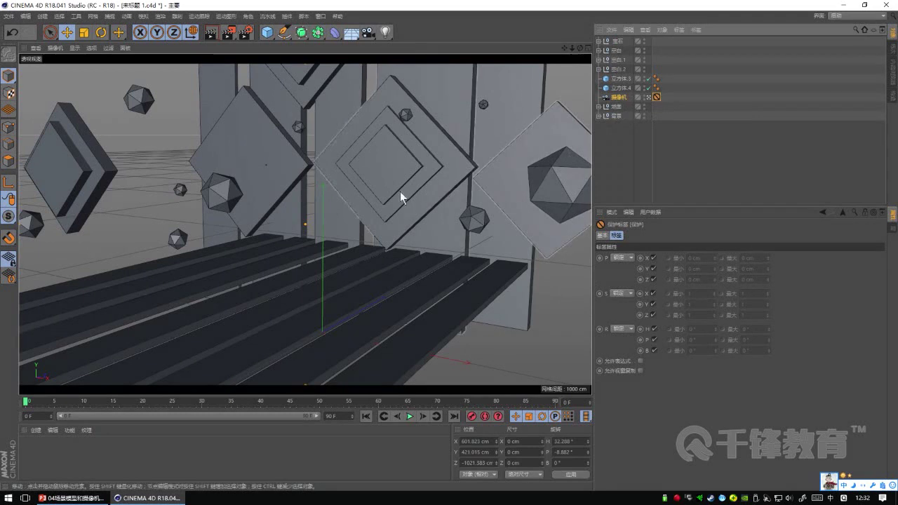
{"action": "middle_click", "coordinate": [340, 219]}
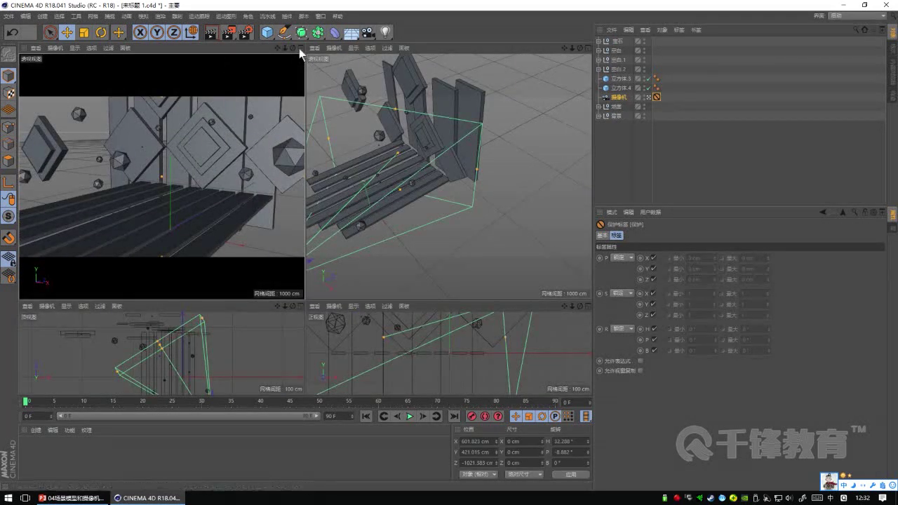
Step: Restore the previous single perspective view, save 未标题 1.c4d, and return to the PowerPoint slides
{"action": "middle_click", "coordinate": [284, 186]}
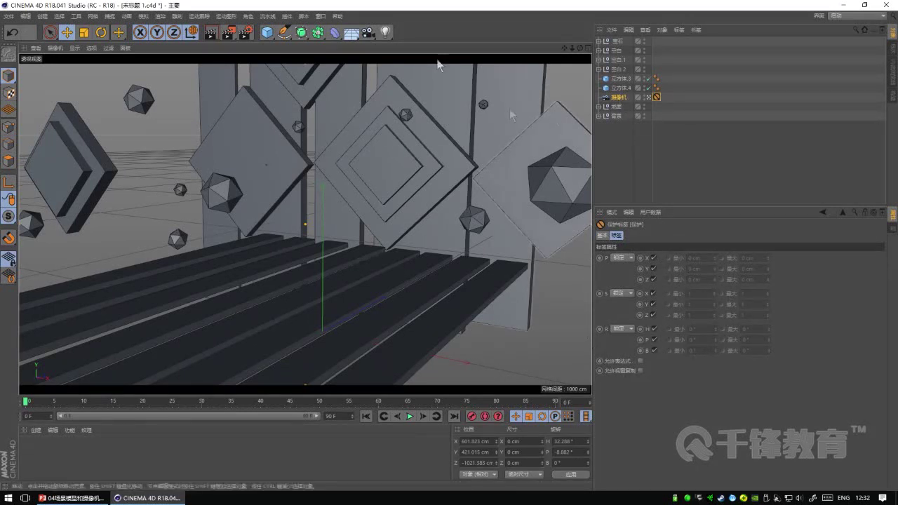
{"action": "left_click_drag", "start_coordinate": [368, 32], "coordinate": [409, 54]}
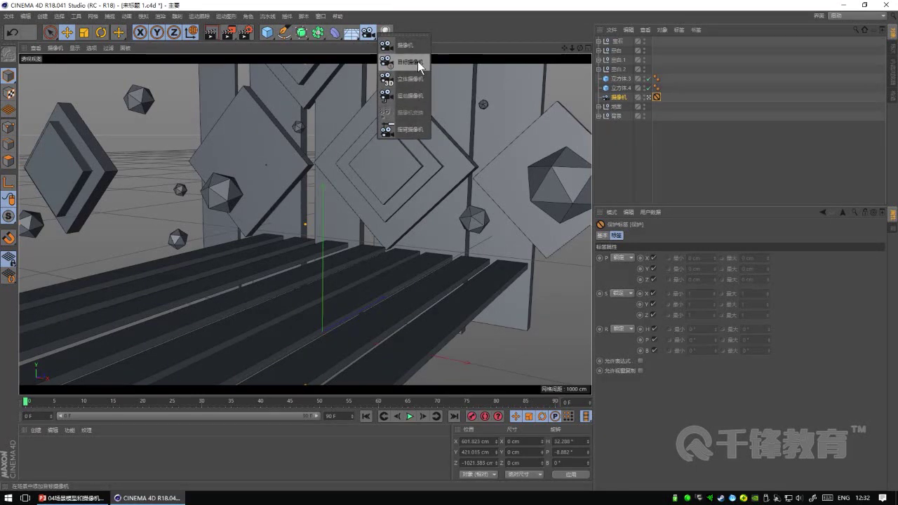
{"action": "left_click", "coordinate": [35, 47]}
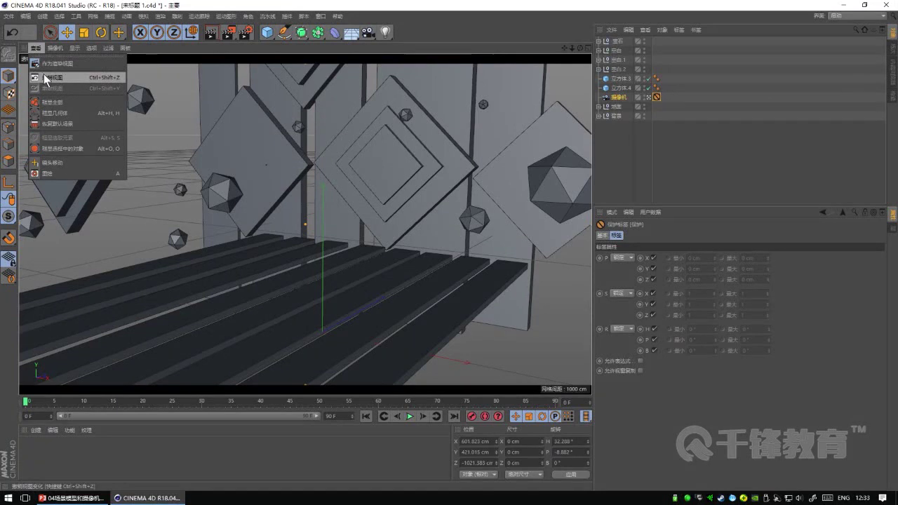
{"action": "left_click", "coordinate": [60, 78]}
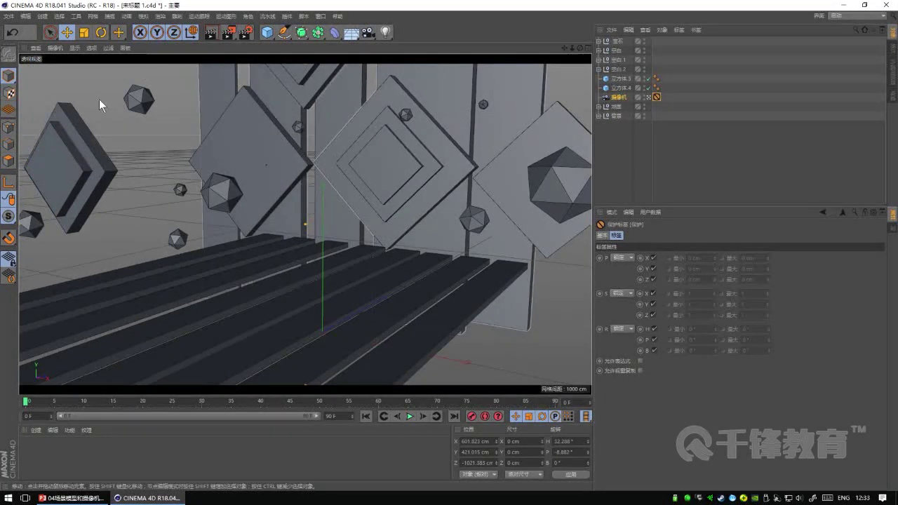
{"action": "key", "text": "ctrl+s"}
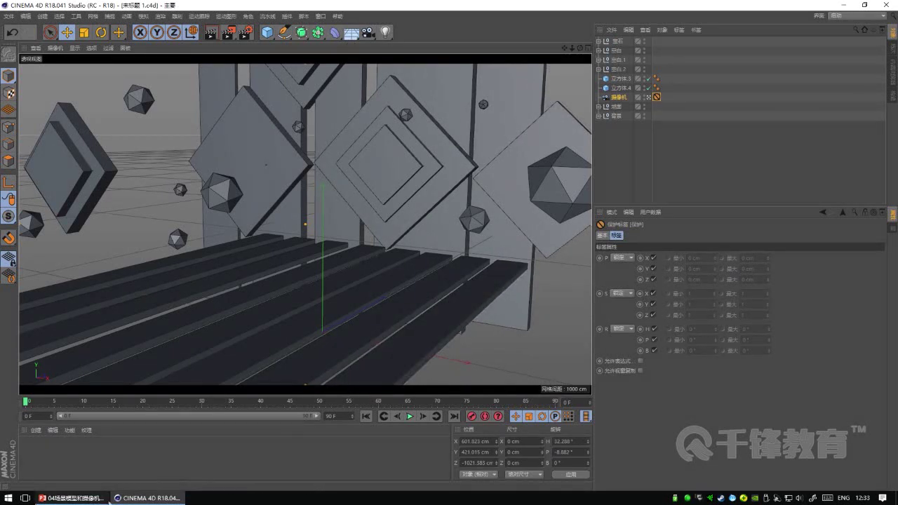
{"action": "left_click", "coordinate": [70, 499]}
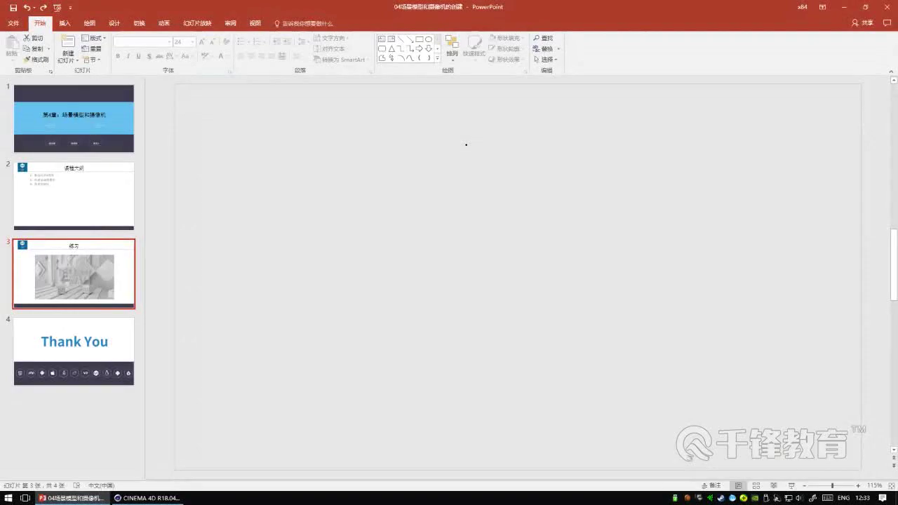